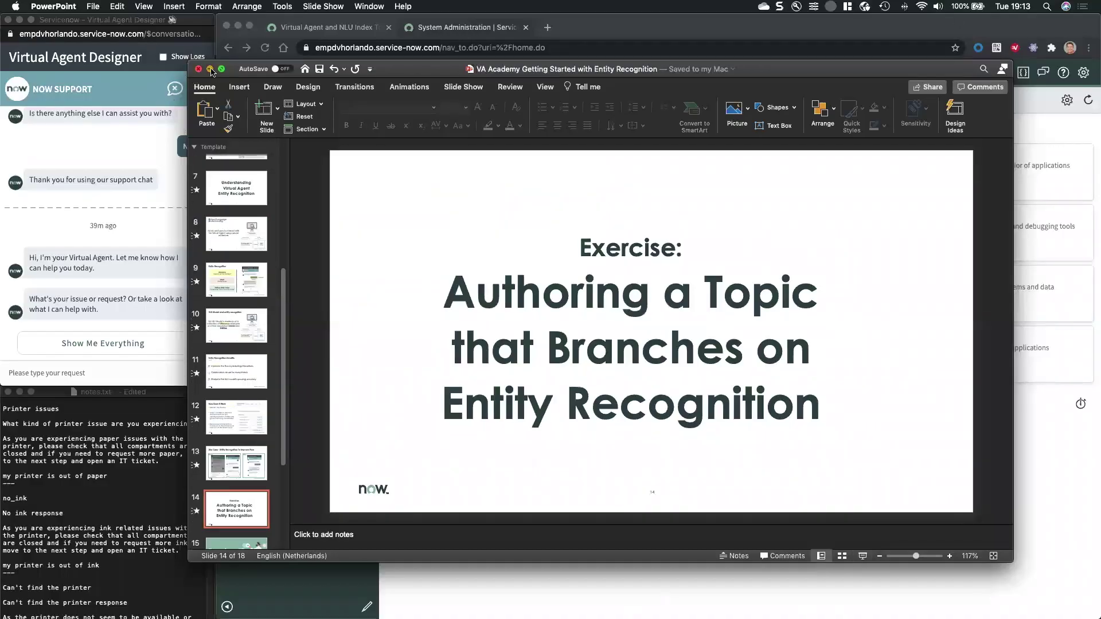
# Bring up the ServiceNow browser and show Virtual Agent General Settings on its NLU Settings tab.
pyautogui.click(211, 69)
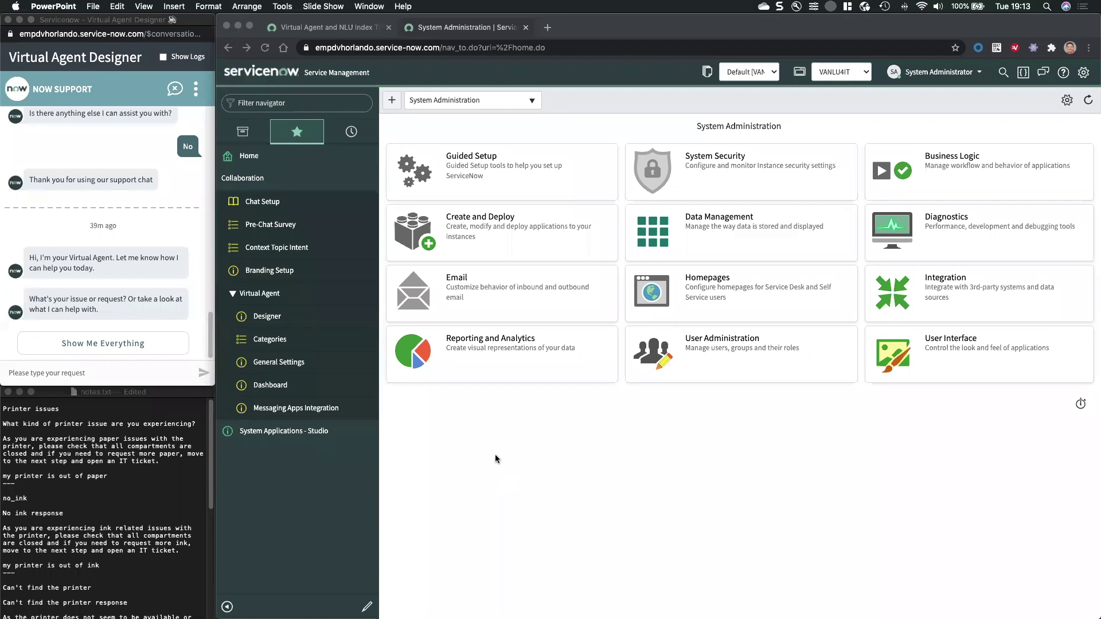
pyautogui.click(525, 398)
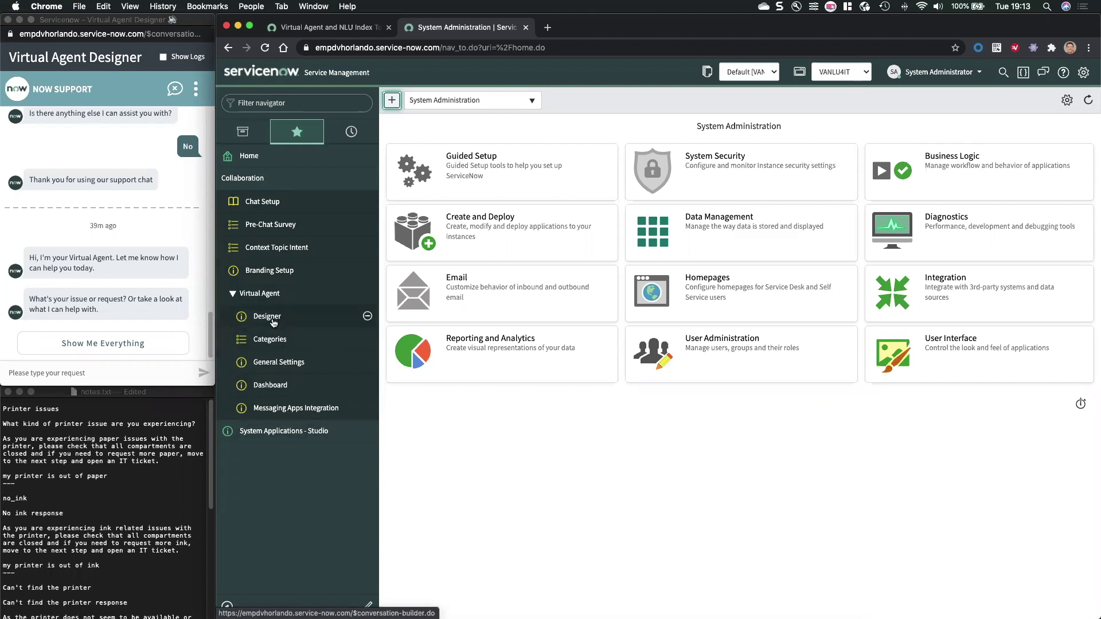
pyautogui.click(283, 363)
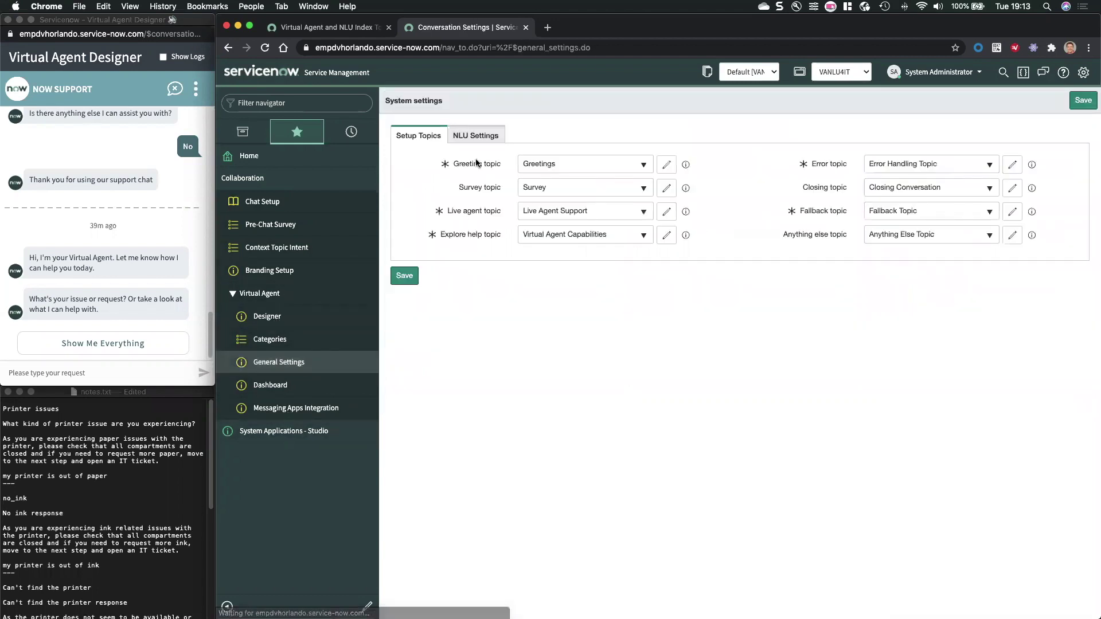
pyautogui.click(478, 135)
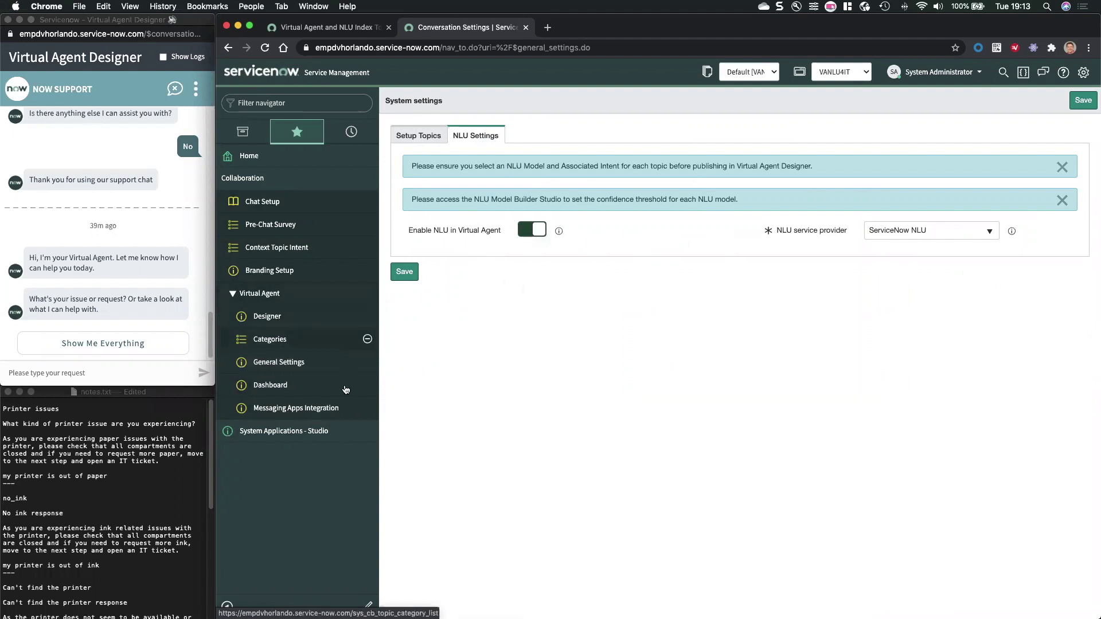
# Load the VANLU4IT application in Studio and display the NLU For IT model's four intents.
pyautogui.click(292, 433)
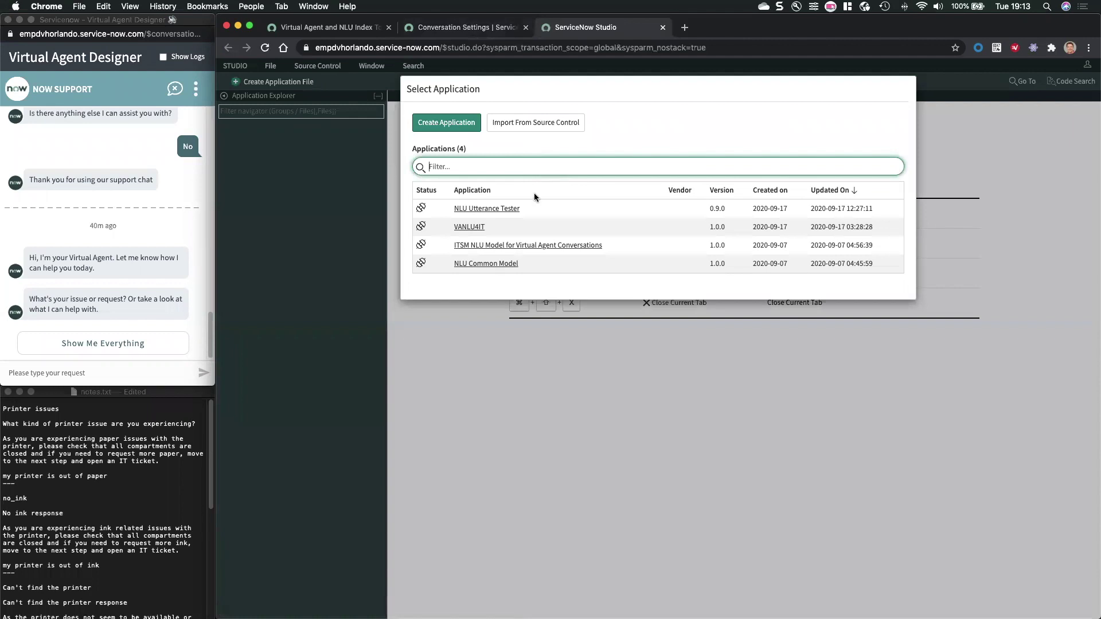
pyautogui.click(477, 228)
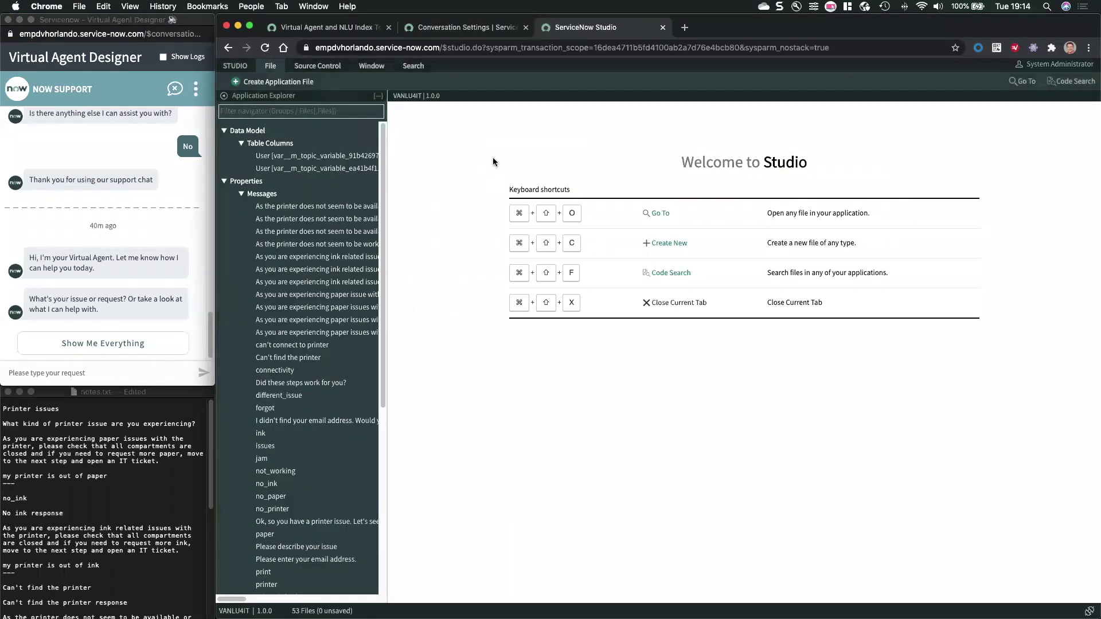
pyautogui.click(262, 193)
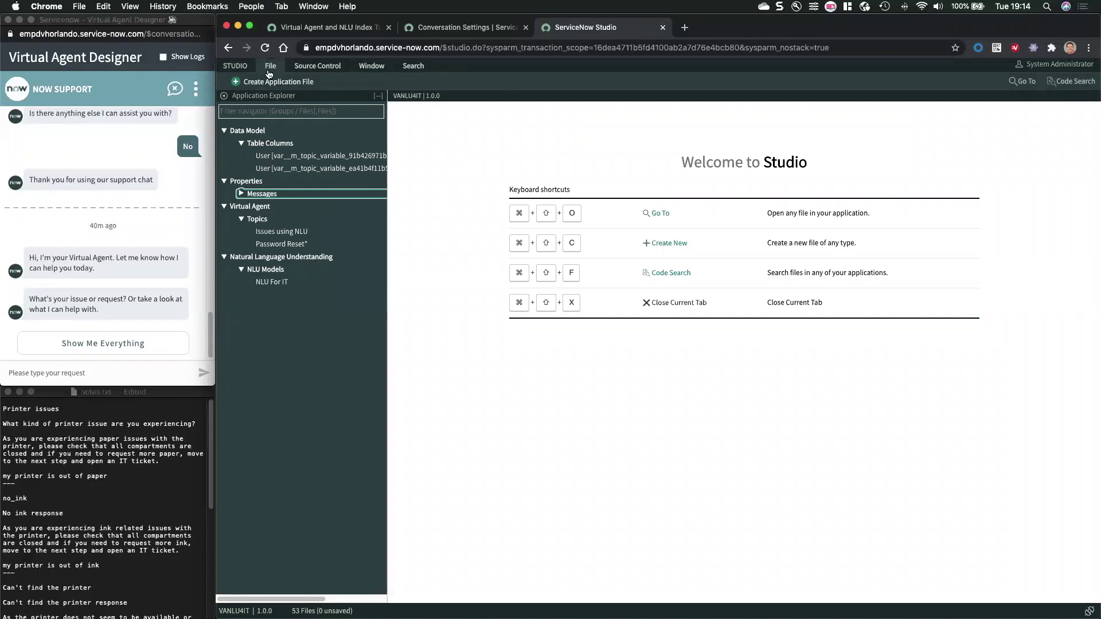
pyautogui.click(269, 67)
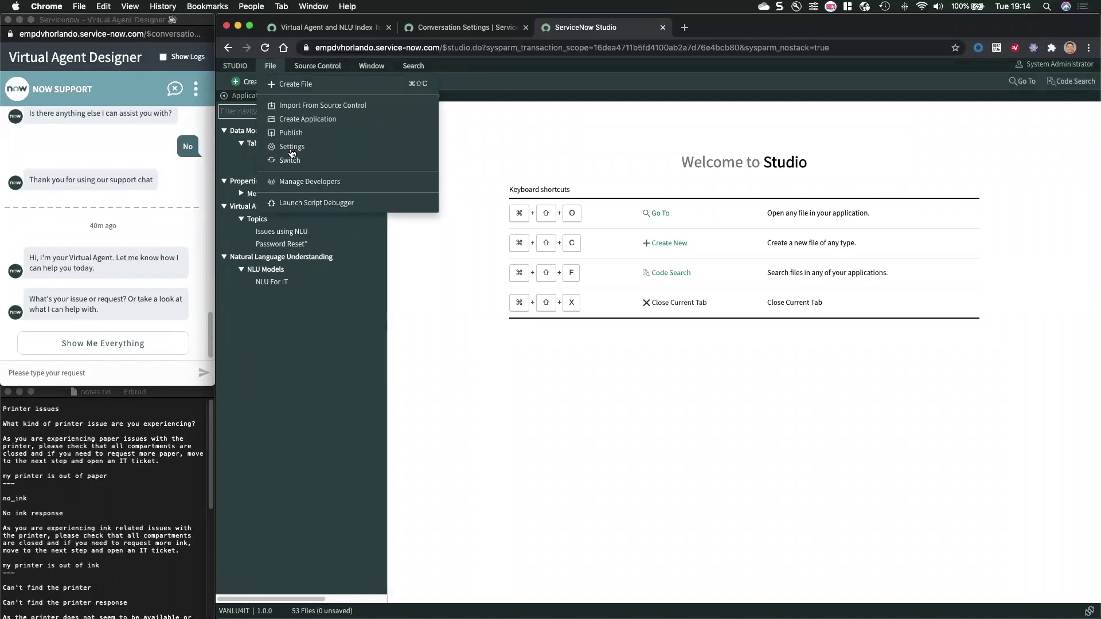
pyautogui.click(290, 161)
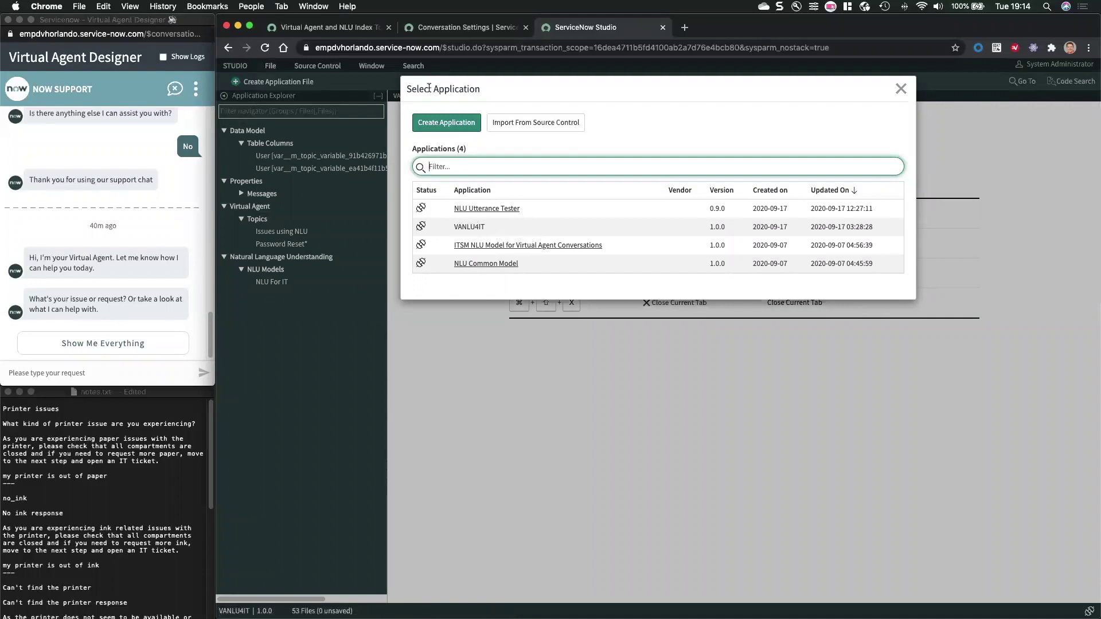
pyautogui.click(901, 88)
pyautogui.click(343, 281)
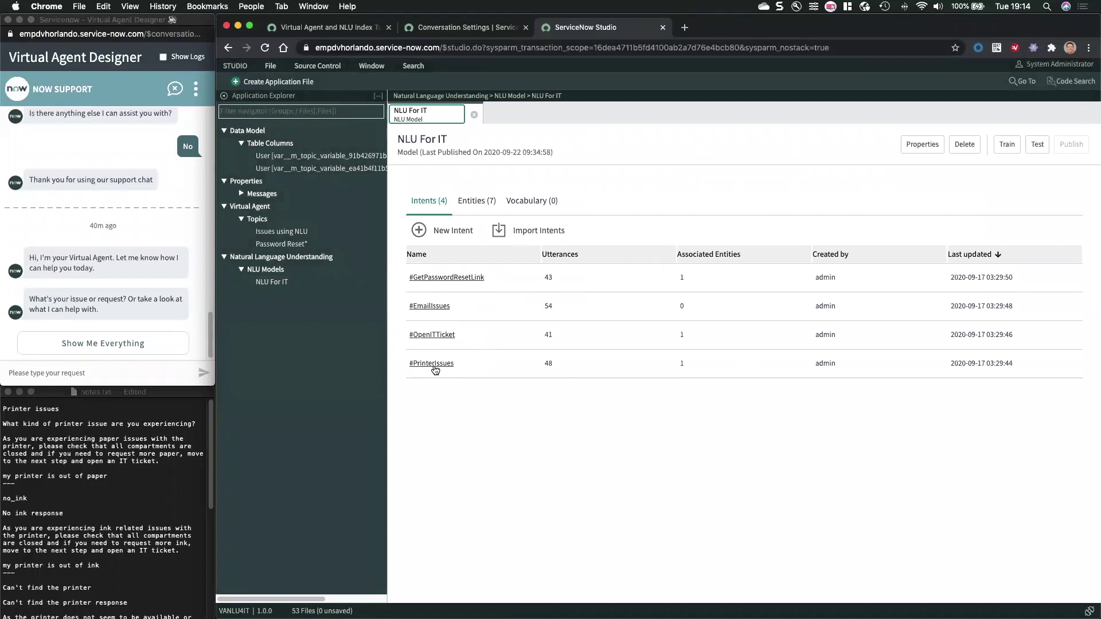
# Open the #PrinterIssues intent and retrain the NLU For IT model.
pyautogui.click(434, 363)
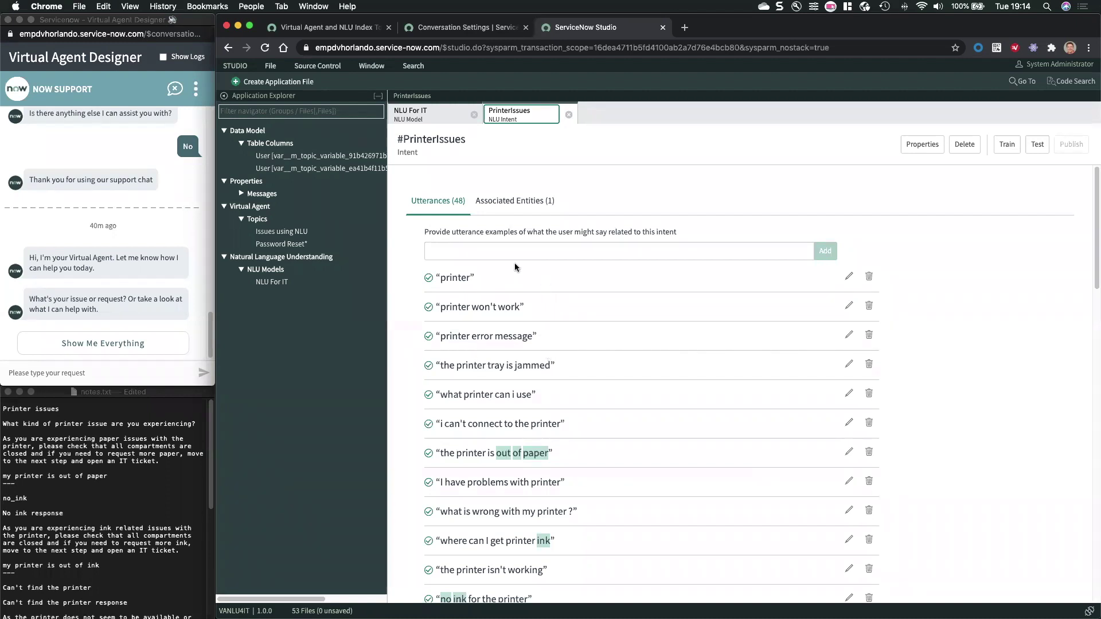
pyautogui.click(1005, 146)
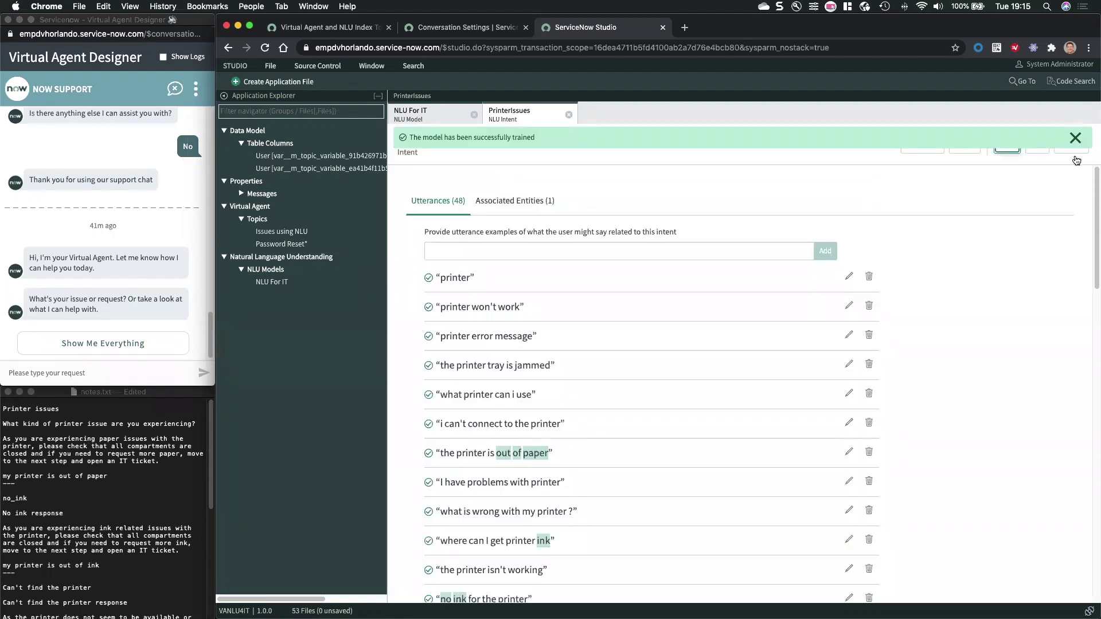
pyautogui.click(1077, 143)
# Publish the trained NLU For IT model, confirming in the dialog.
pyautogui.click(1070, 144)
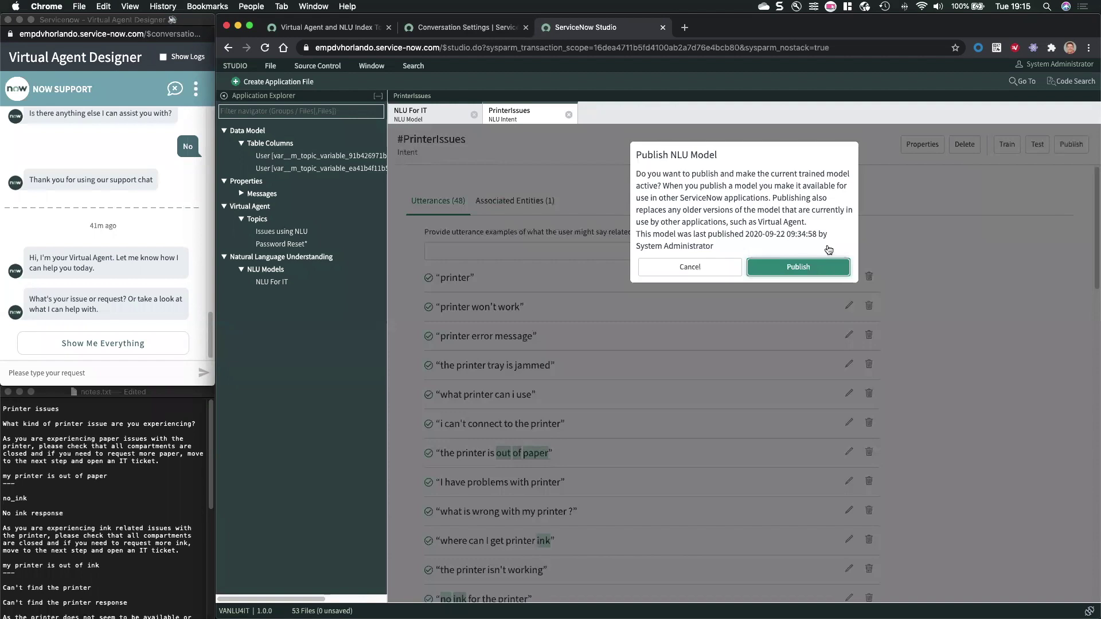
pyautogui.click(797, 271)
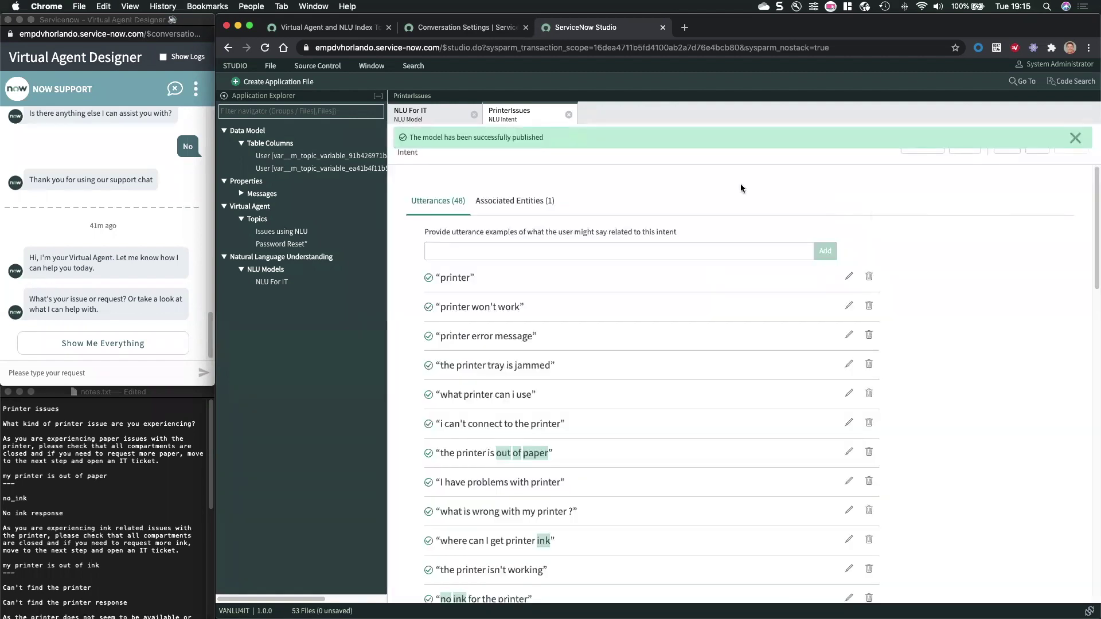
pyautogui.click(1075, 138)
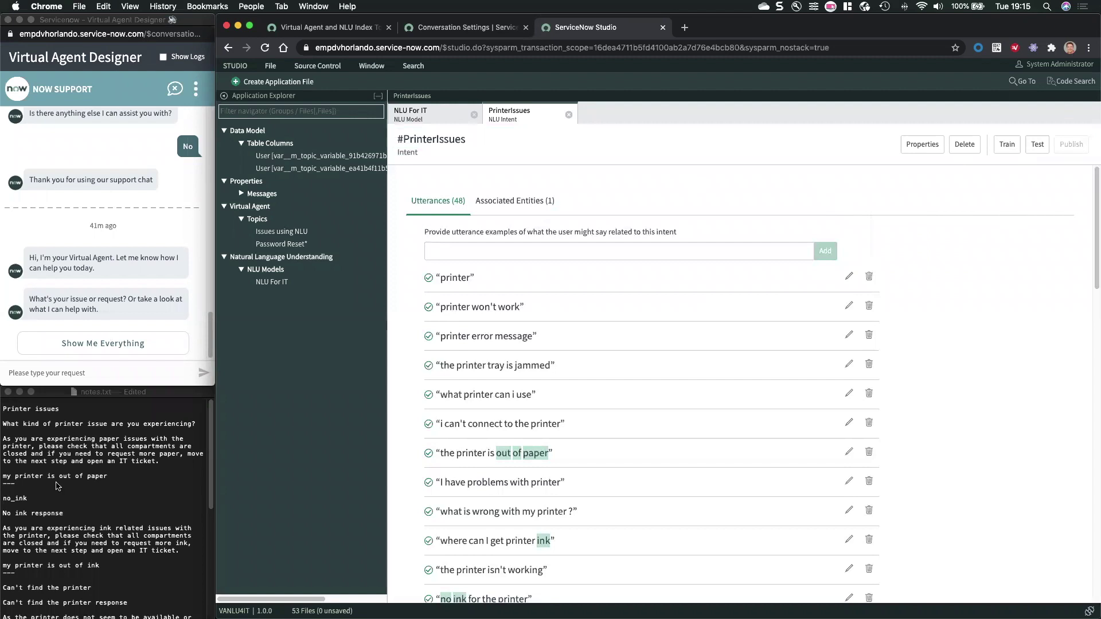
# Test 'my printer is out of paper', confirming it predicts PrinterIssues with the no_paper entity.
pyautogui.click(63, 440)
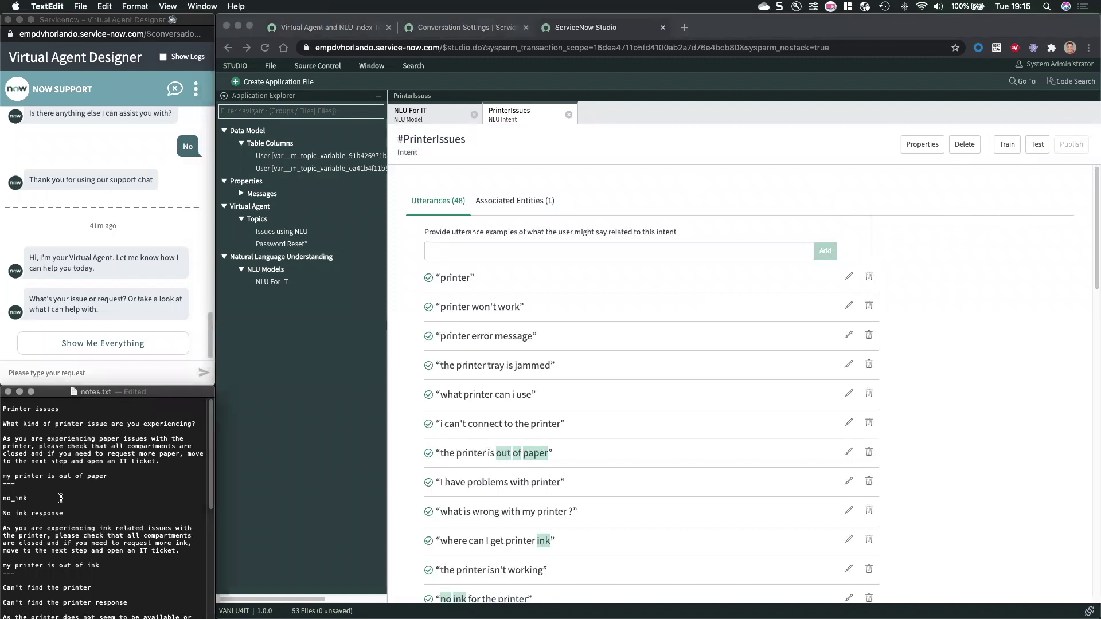
pyautogui.moveTo(109, 476); pyautogui.dragTo(3, 475)
pyautogui.press('super+c')
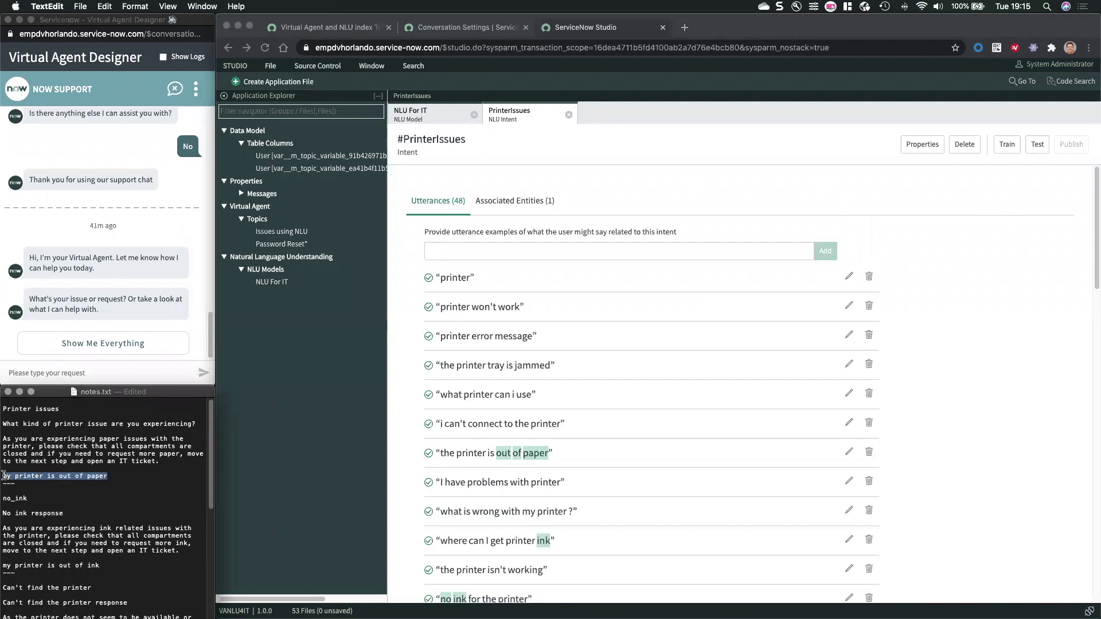
pyautogui.click(1026, 165)
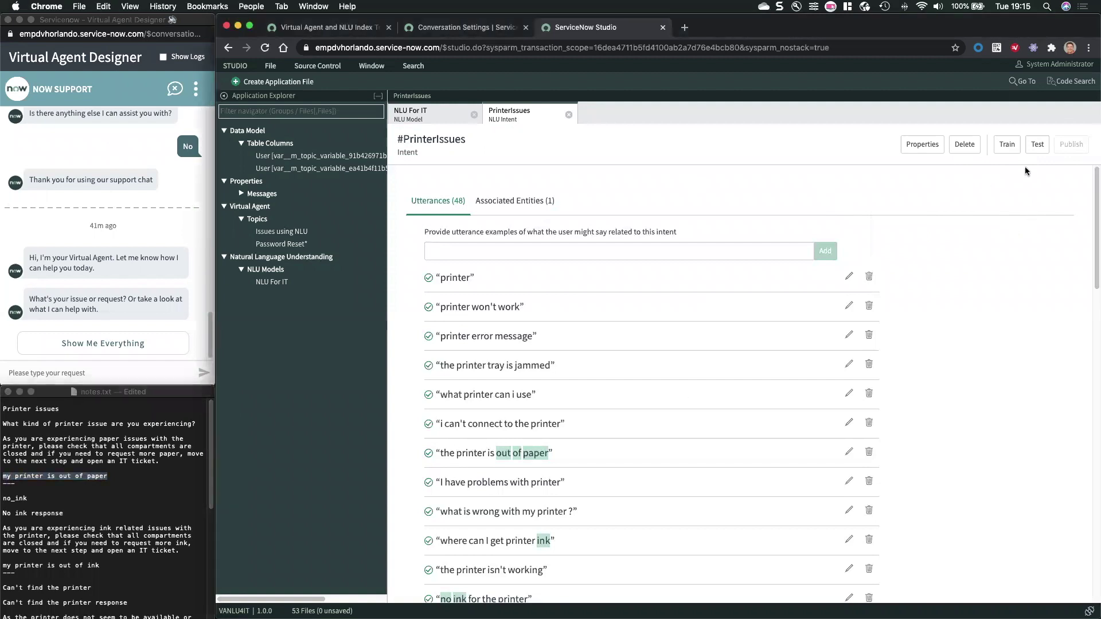
pyautogui.click(1031, 148)
pyautogui.click(961, 232)
pyautogui.press('super+v')
pyautogui.click(1075, 235)
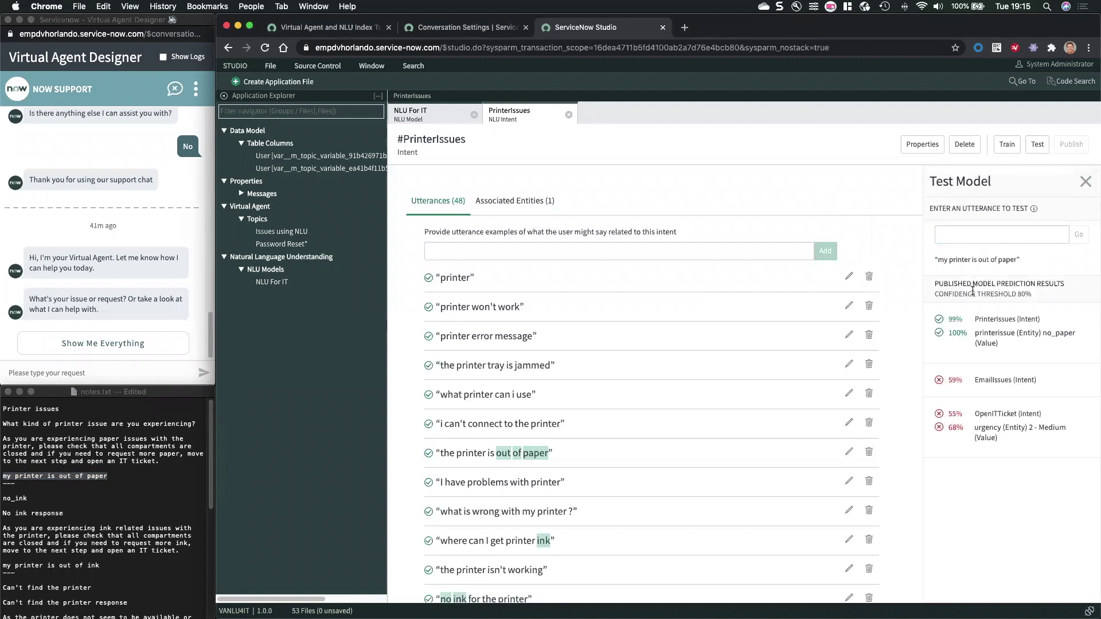
pyautogui.moveTo(974, 318); pyautogui.dragTo(1041, 334)
pyautogui.click(982, 334)
pyautogui.click(1014, 334)
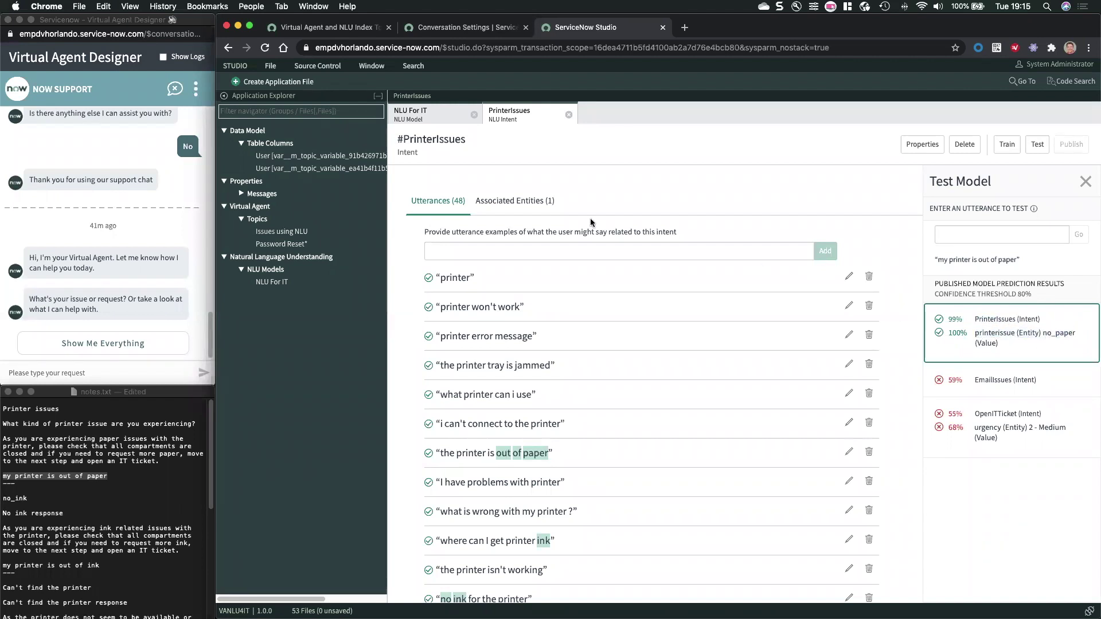
pyautogui.click(514, 201)
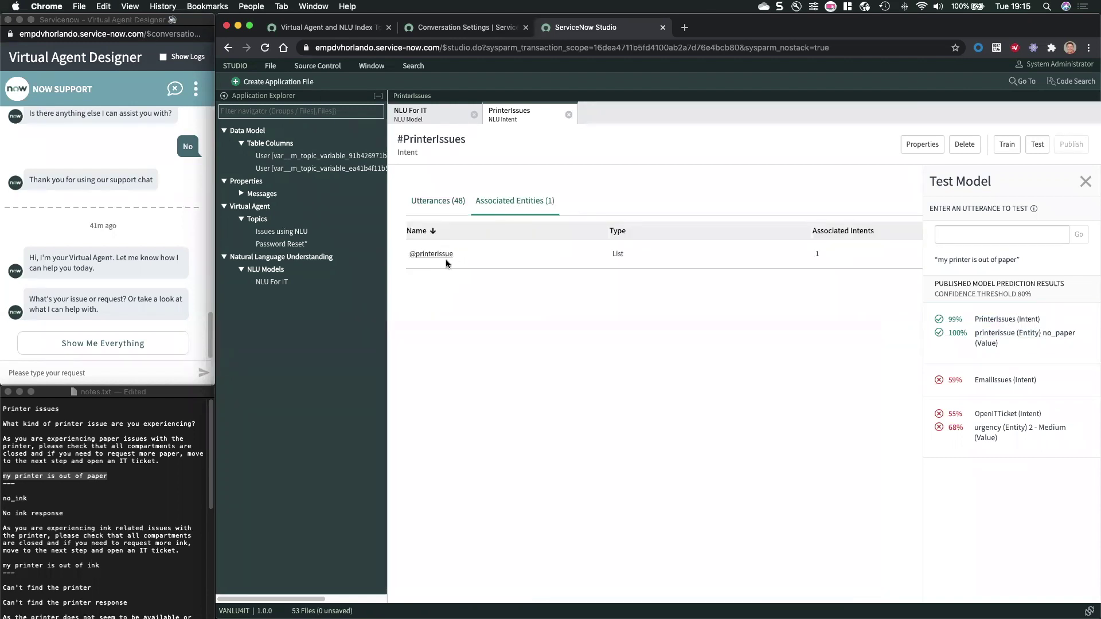
pyautogui.click(431, 254)
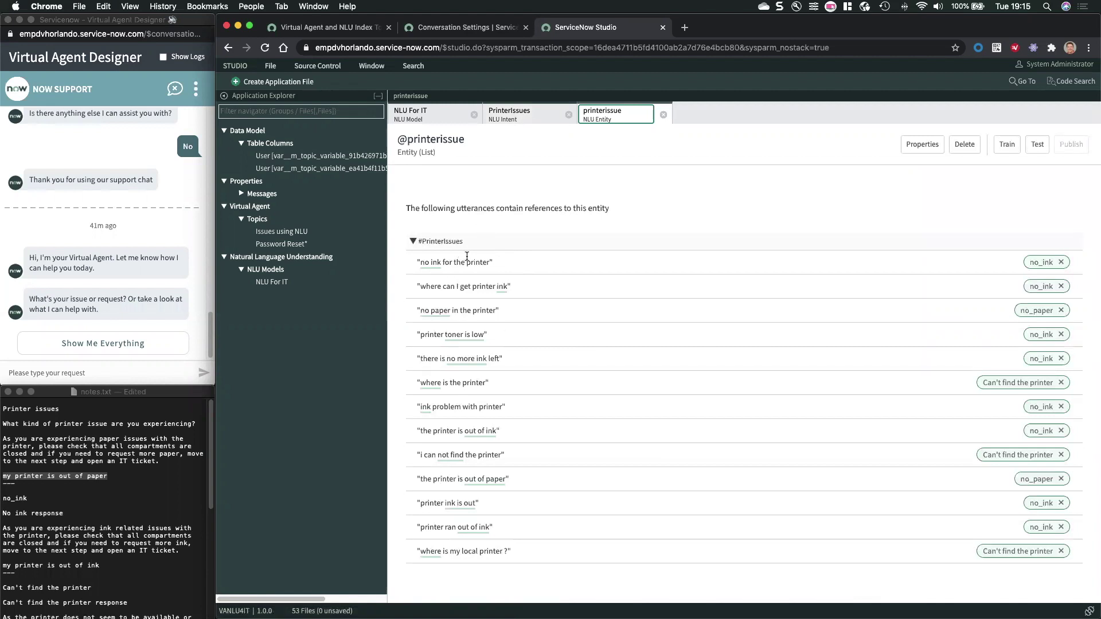
pyautogui.click(449, 112)
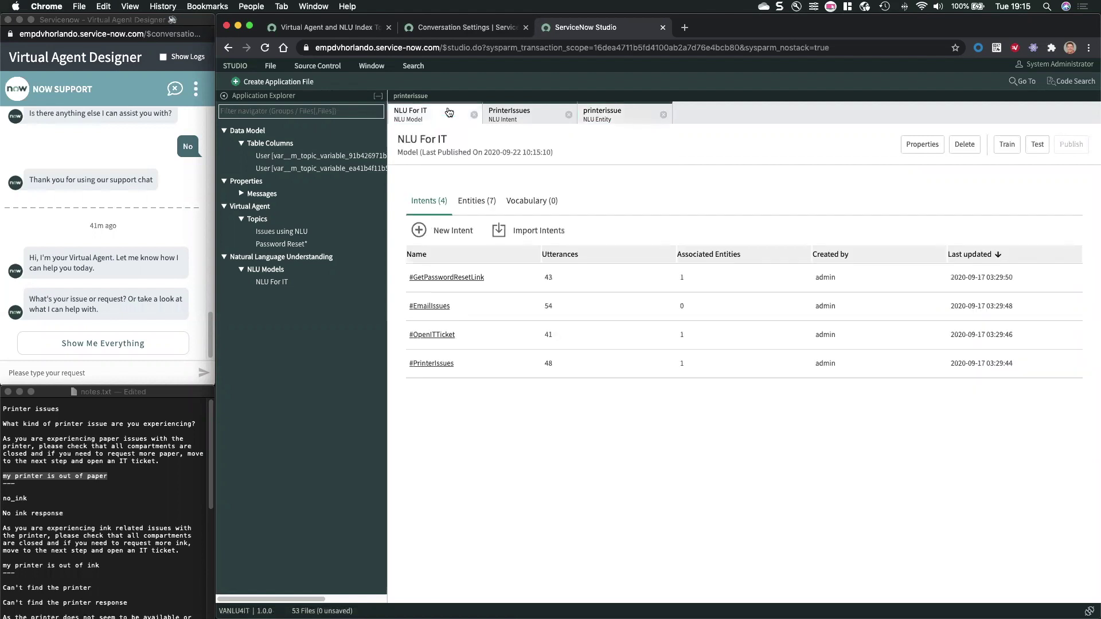
pyautogui.click(476, 30)
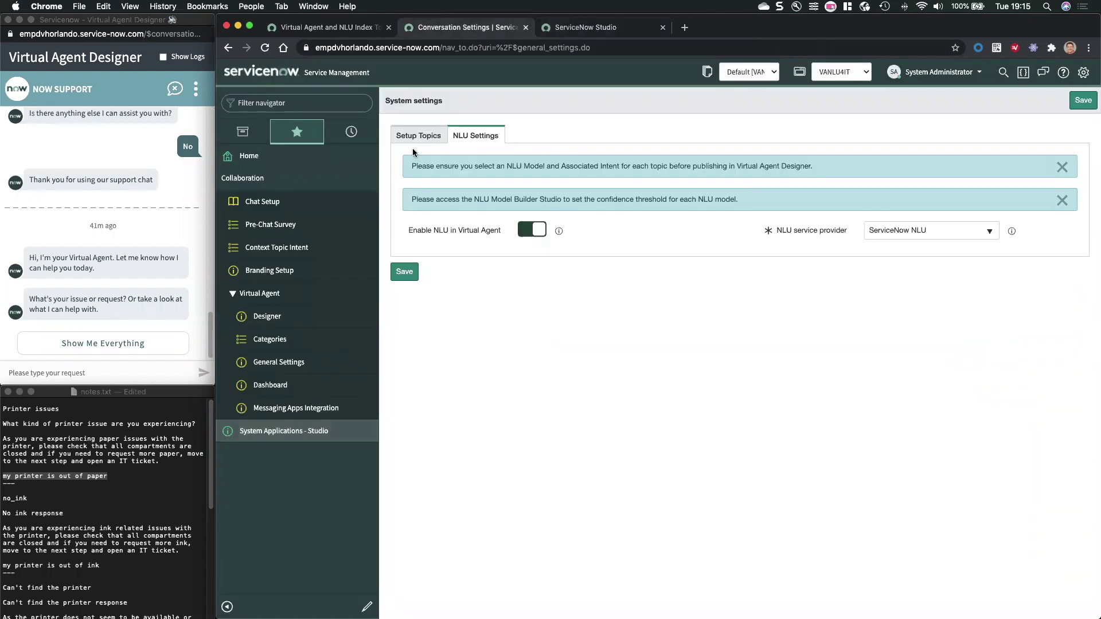
# Open Designer topics, filter them by 'print', and dismiss the application scope notice.
pyautogui.click(299, 316)
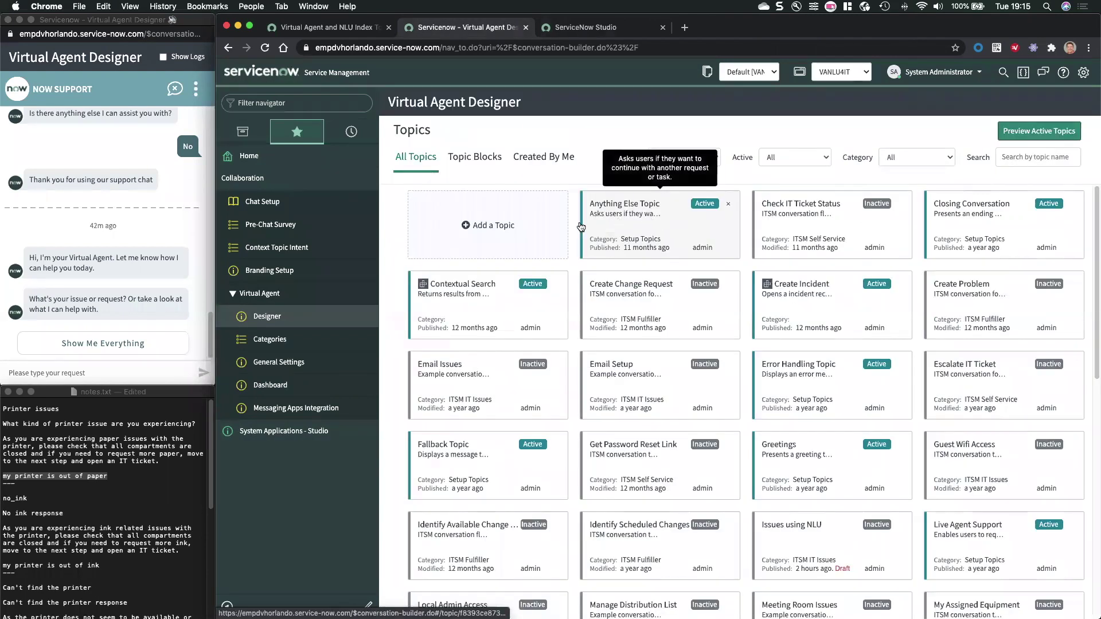
pyautogui.click(1026, 157)
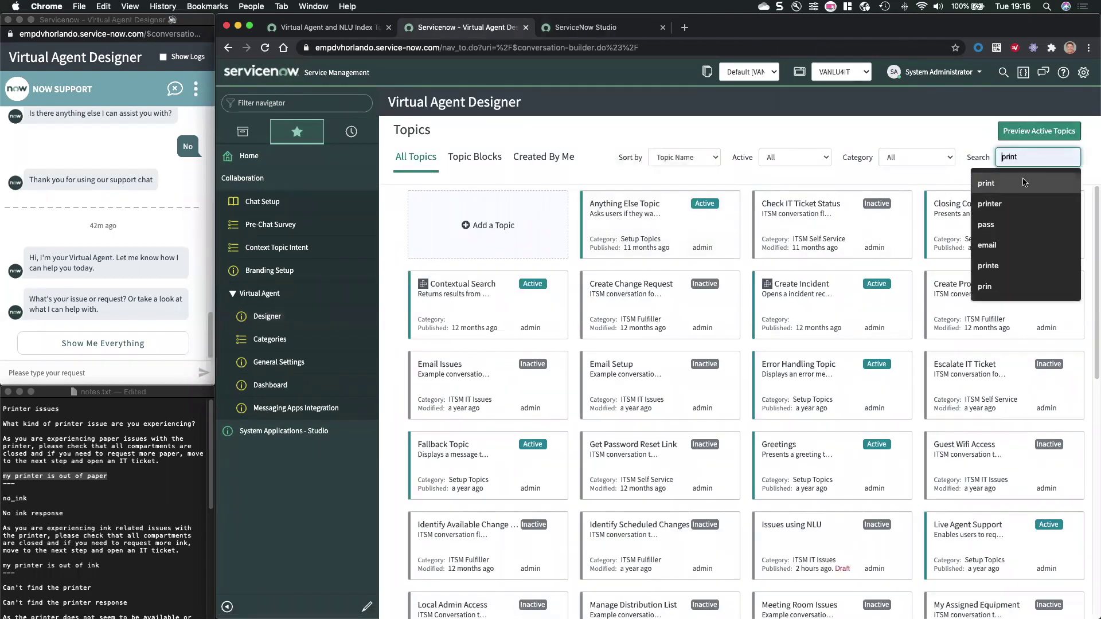
pyautogui.click(1024, 182)
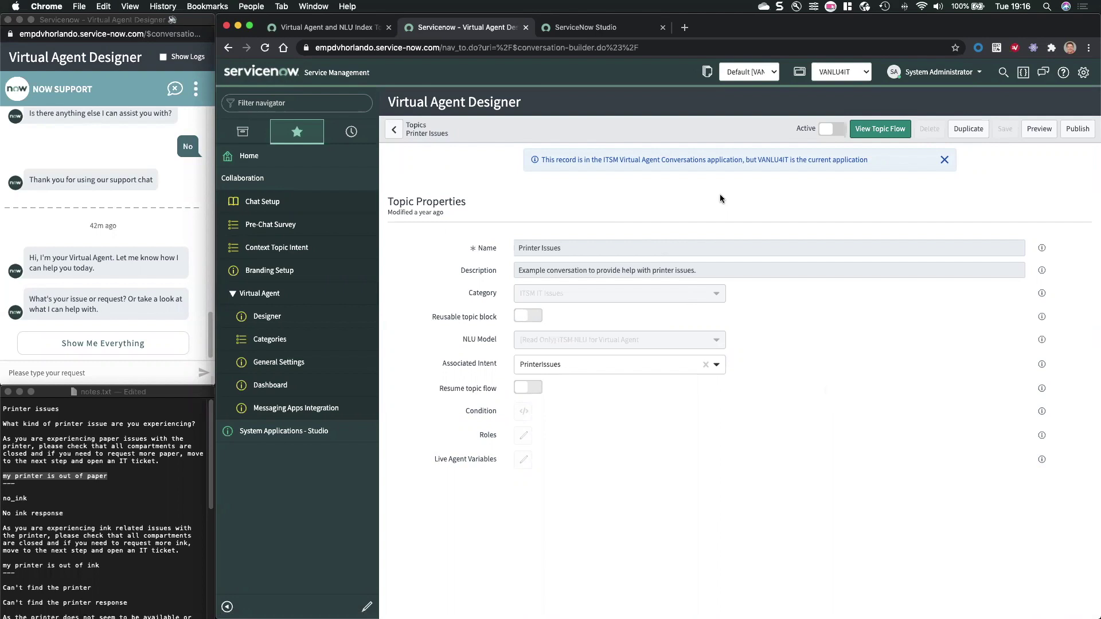
pyautogui.click(944, 160)
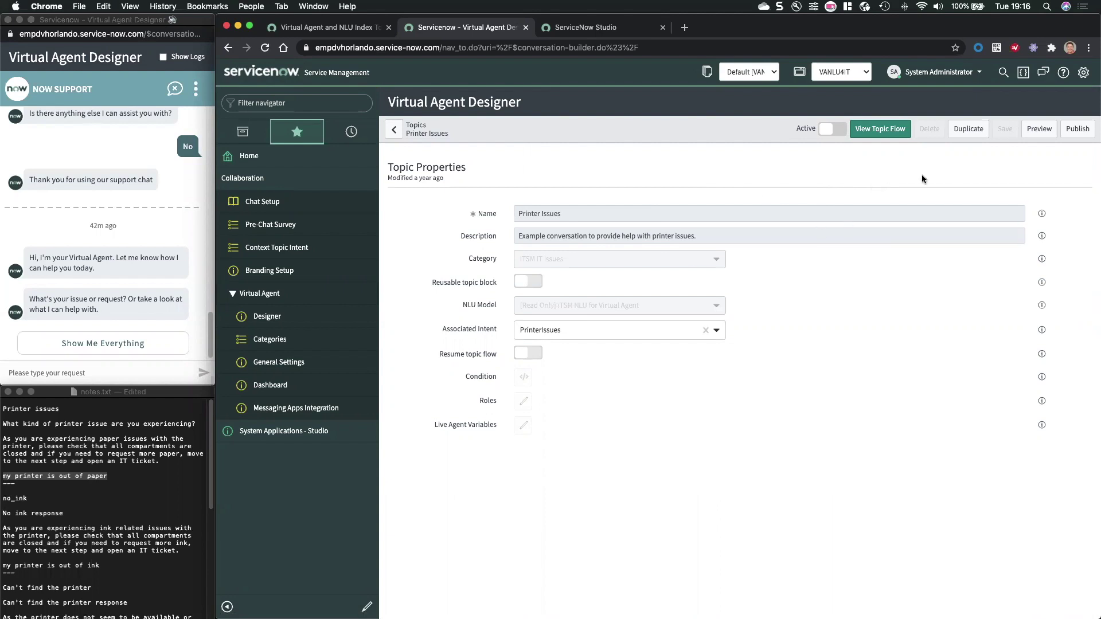
# Duplicate the Printer Issues topic and save the copy.
pyautogui.click(968, 128)
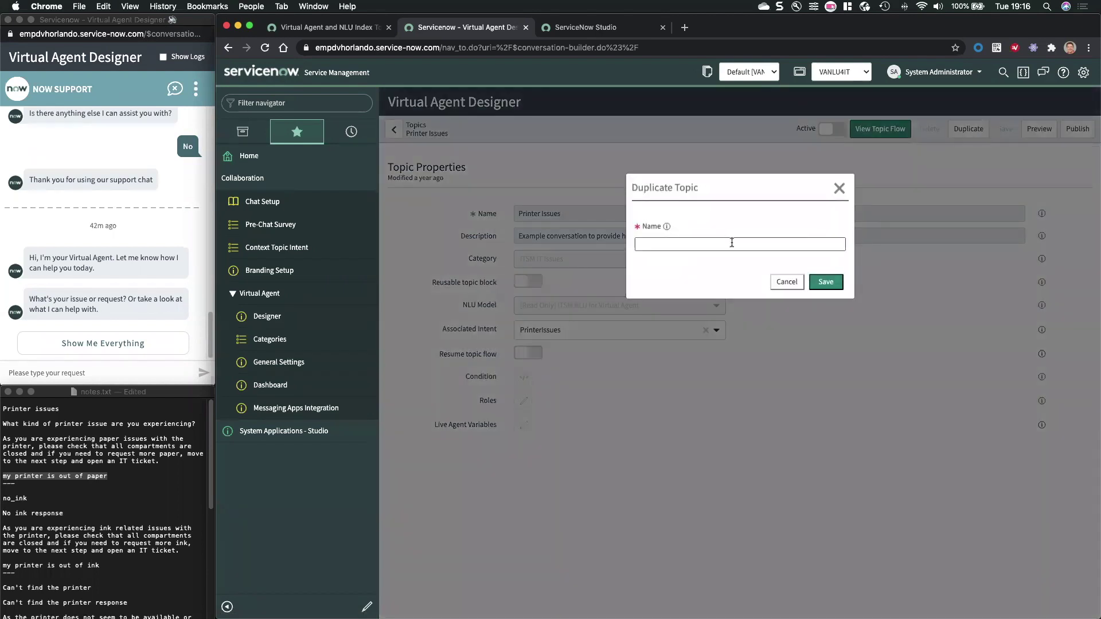
pyautogui.write('Printer Issues NLU')
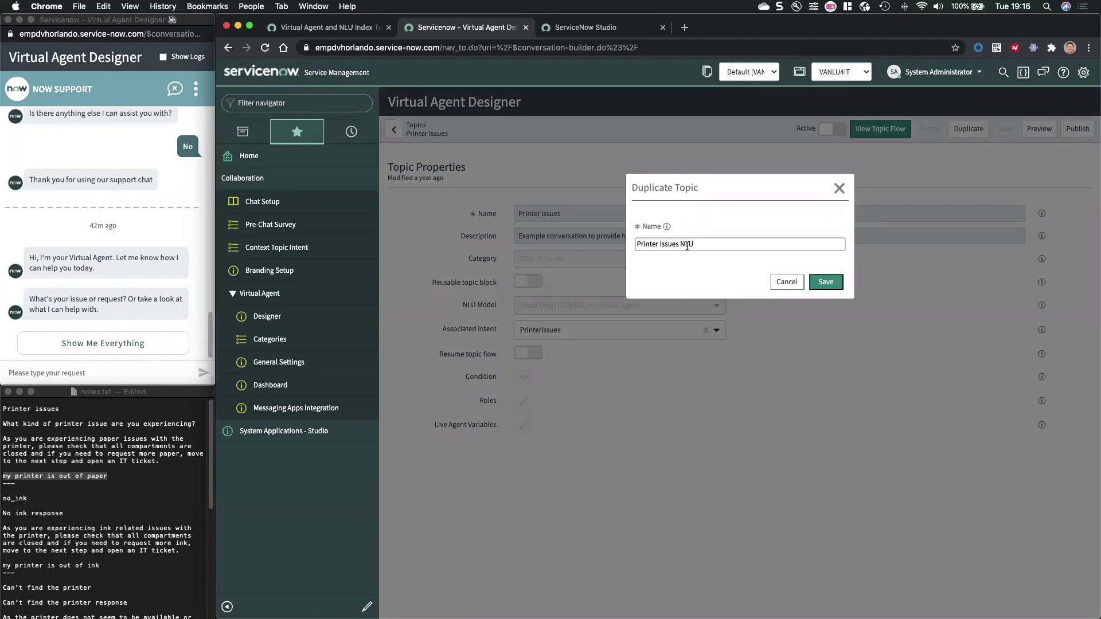
pyautogui.click(825, 282)
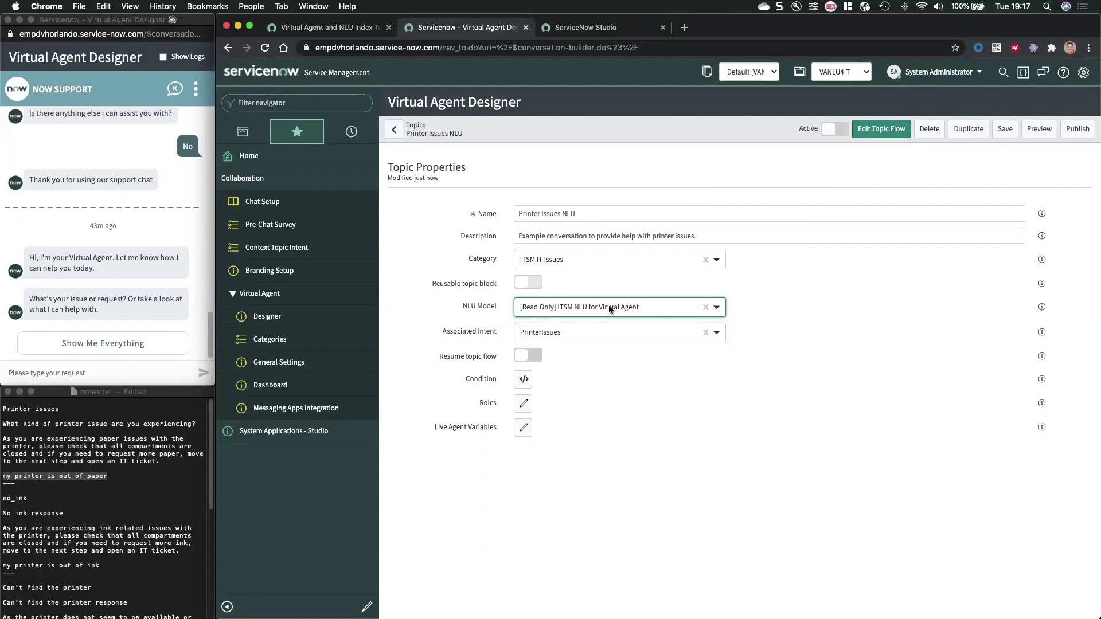
# Set the copy's model to NLU For IT and intent to PrinterIssues, save, and open its flow.
pyautogui.click(608, 308)
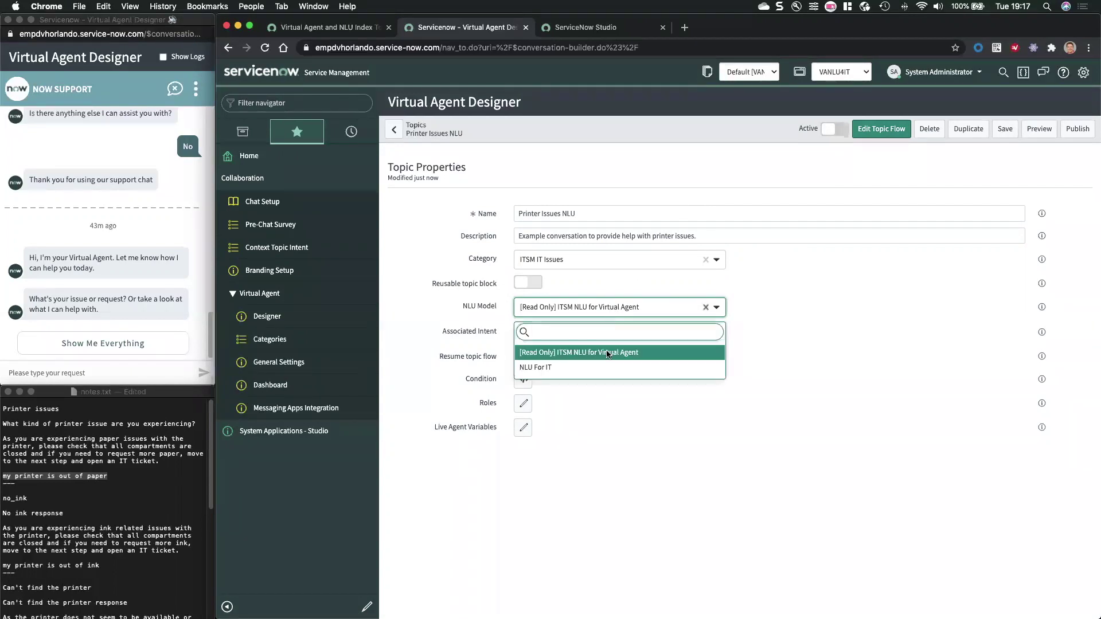
pyautogui.click(609, 367)
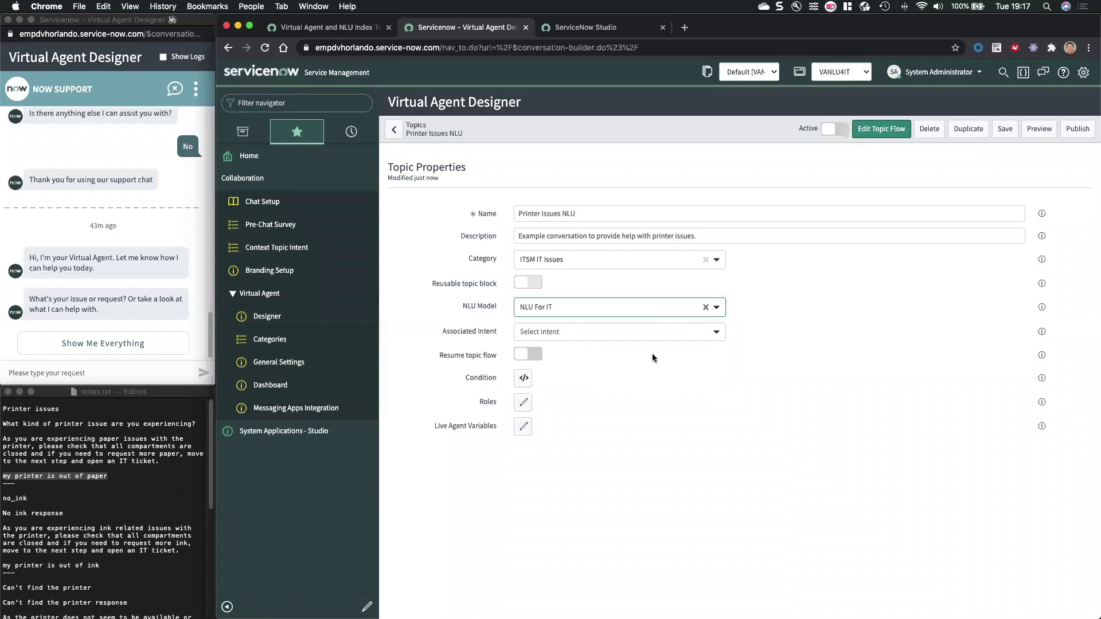
pyautogui.click(604, 330)
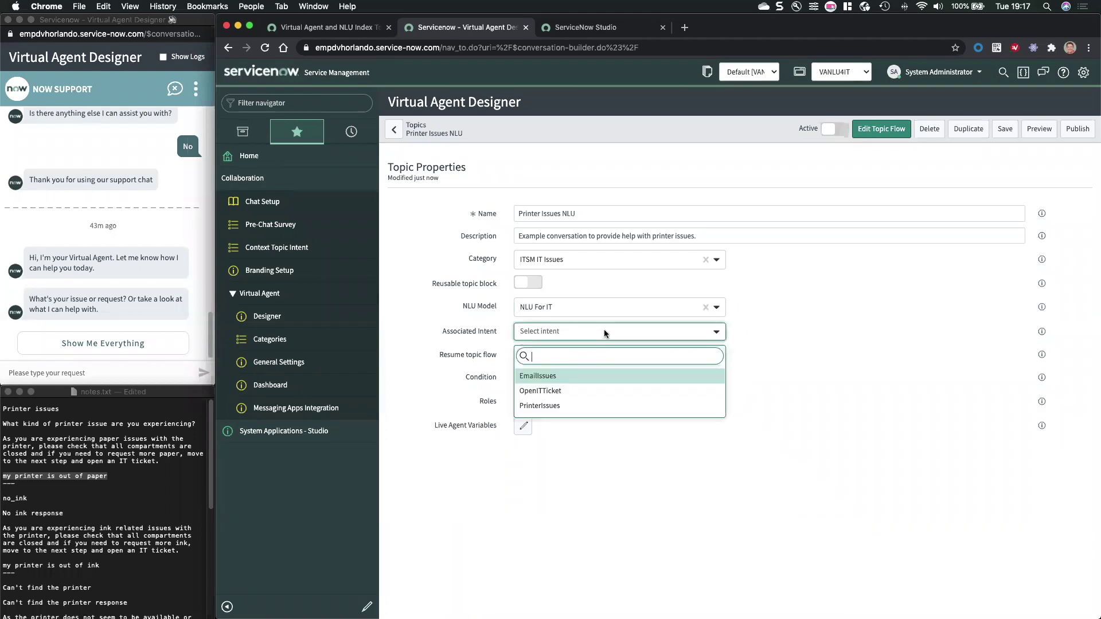
pyautogui.click(593, 402)
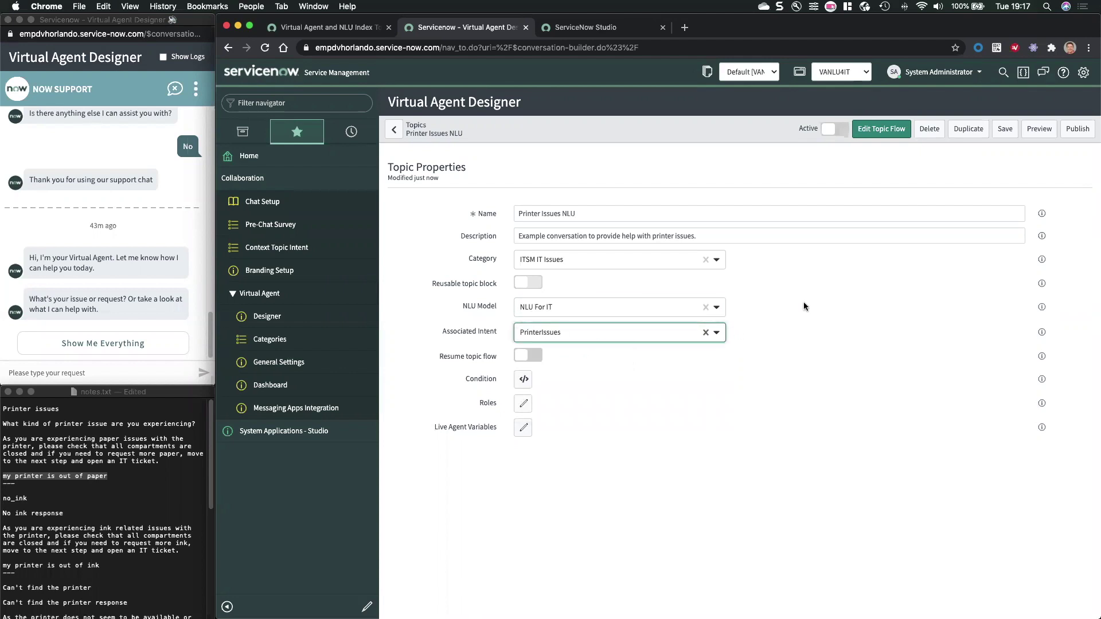
pyautogui.click(1004, 129)
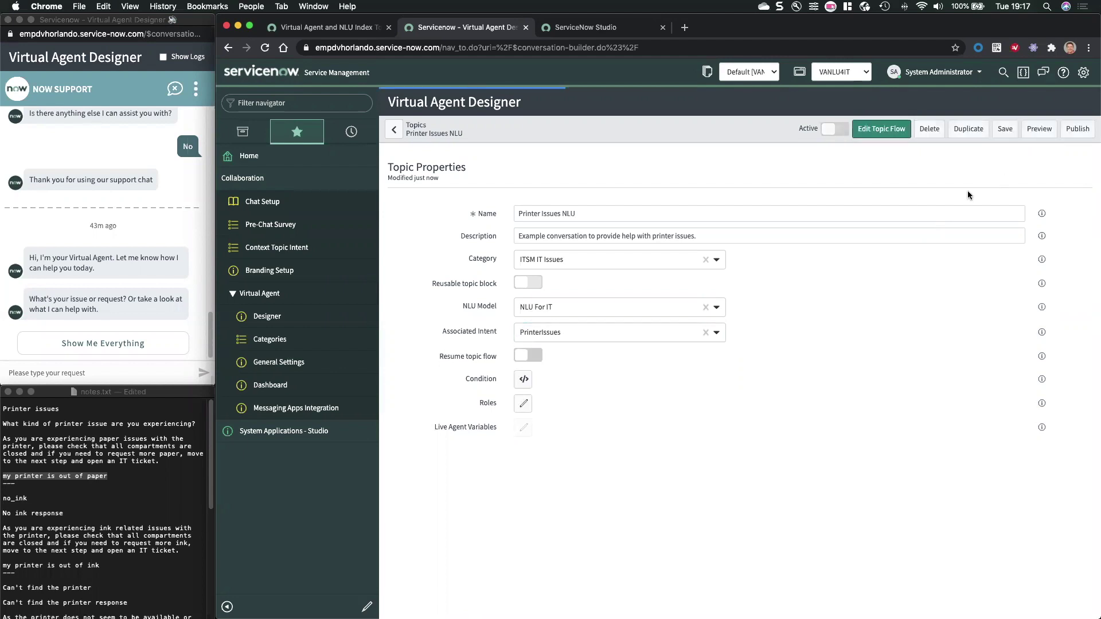
pyautogui.click(881, 129)
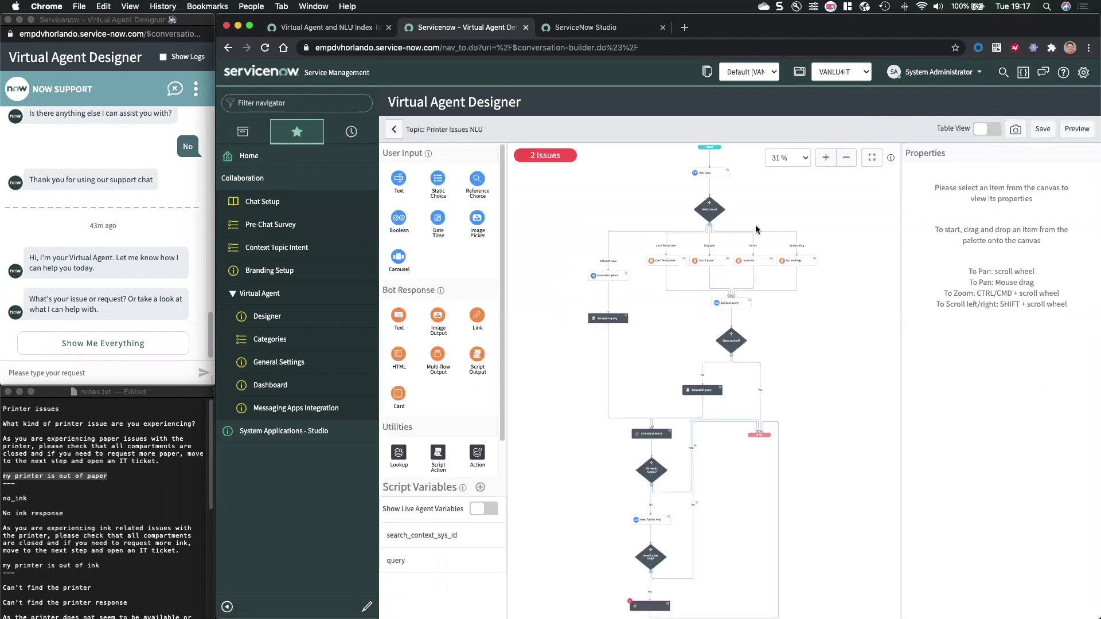
# Inspect the Which issue? decision, User Issue input and four response nodes, then leave the flow.
pyautogui.scroll(3, 710, 202)
pyautogui.scroll(-1, 712, 205)
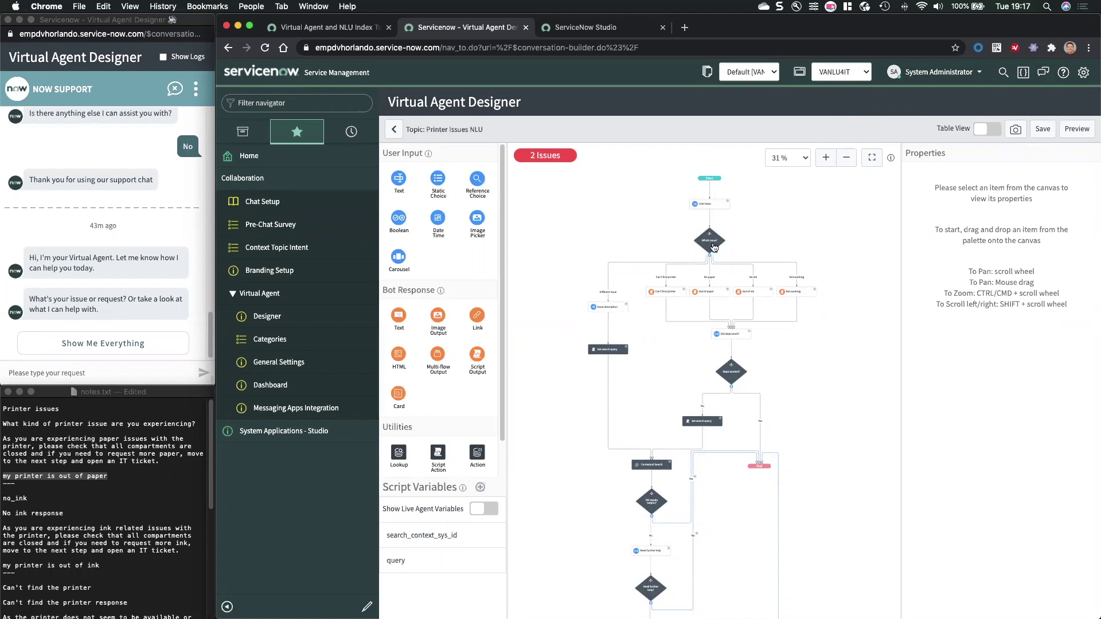
pyautogui.click(711, 243)
pyautogui.click(708, 210)
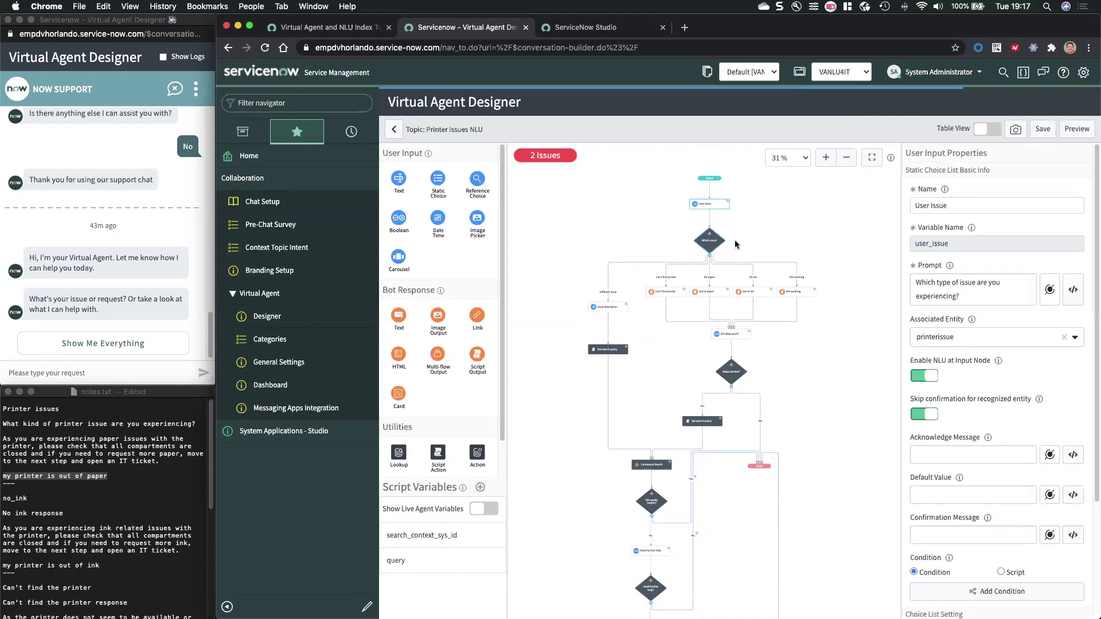
pyautogui.click(665, 295)
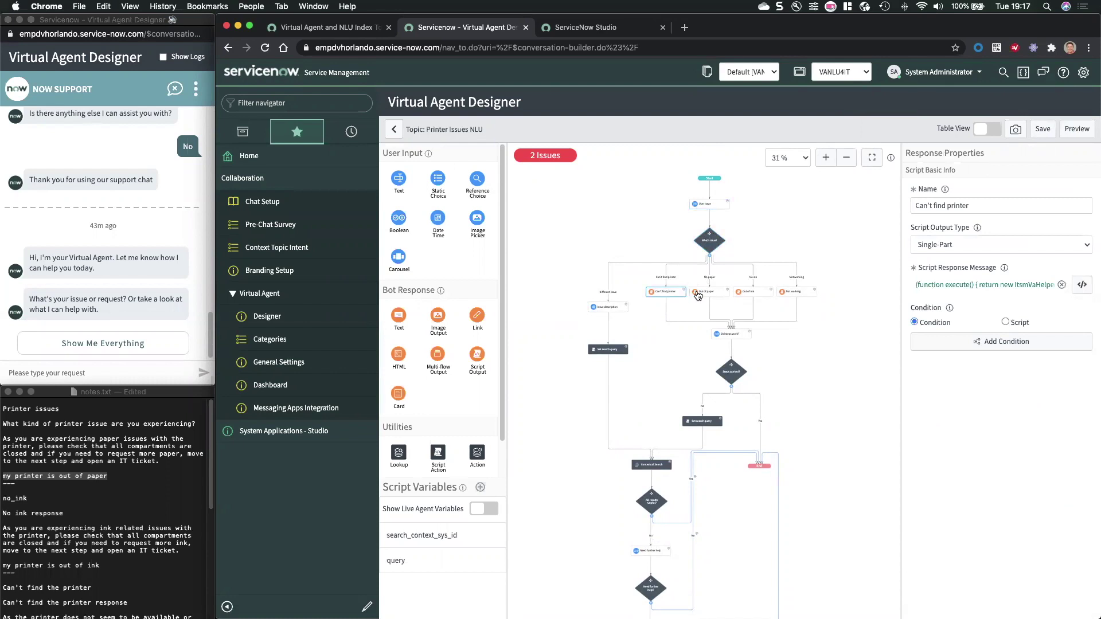
pyautogui.click(706, 294)
pyautogui.click(770, 292)
pyautogui.click(787, 296)
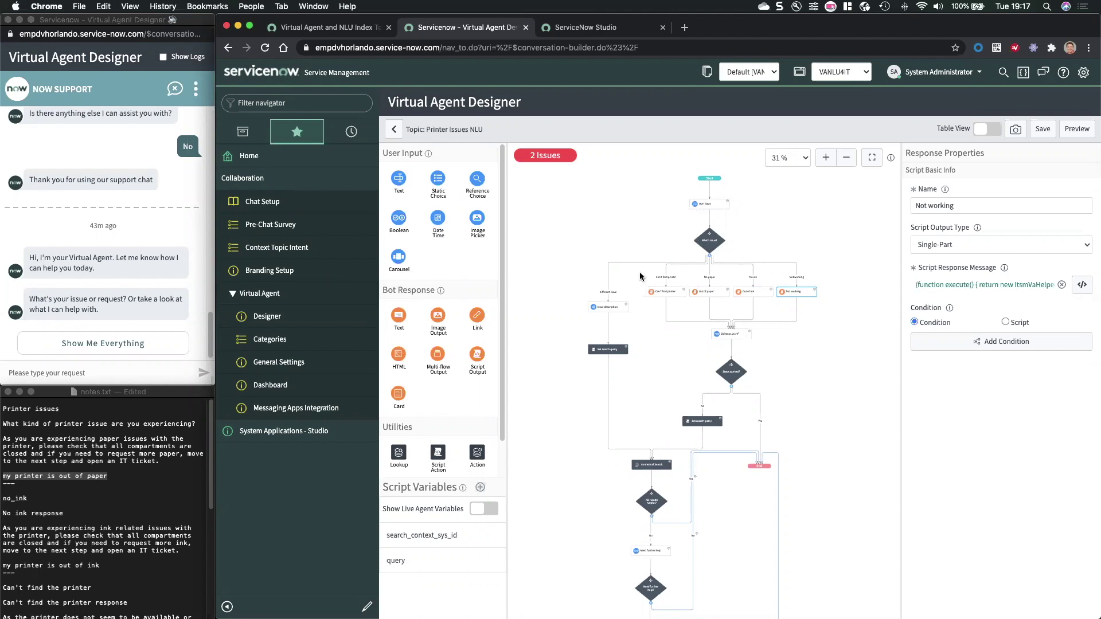
pyautogui.click(393, 130)
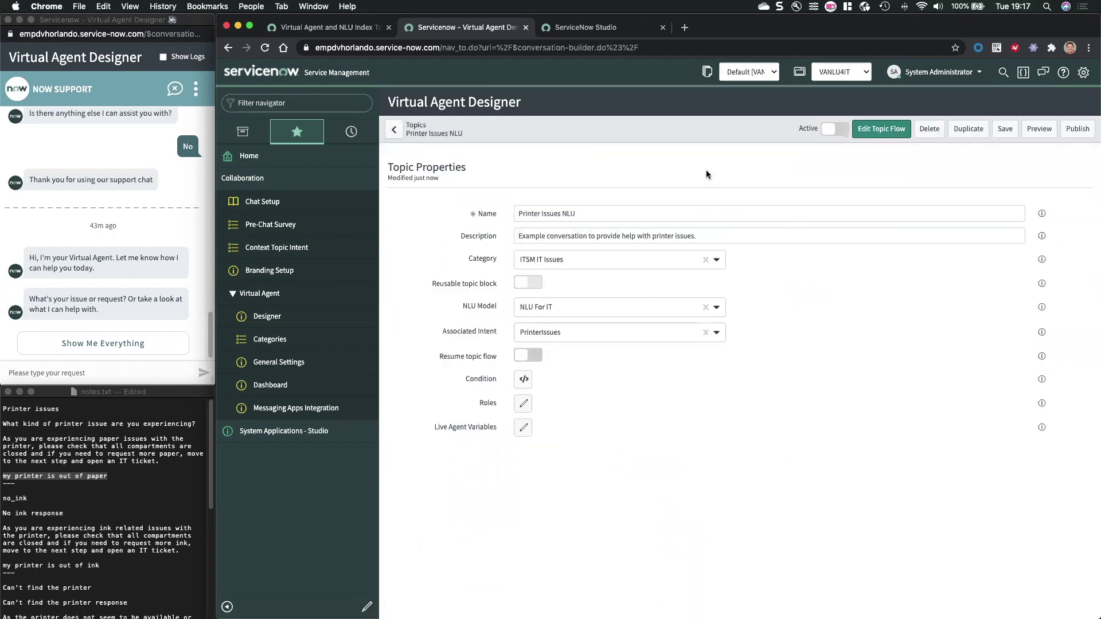
# Start a new topic named 'Printer Issue NLU simple'.
pyautogui.click(396, 130)
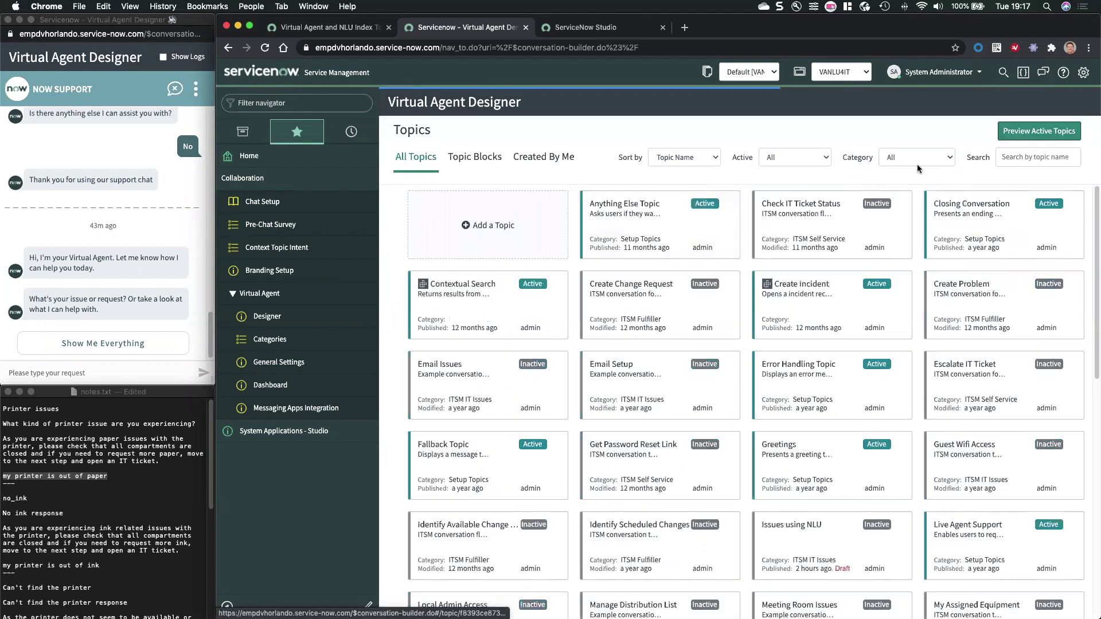
pyautogui.click(1009, 159)
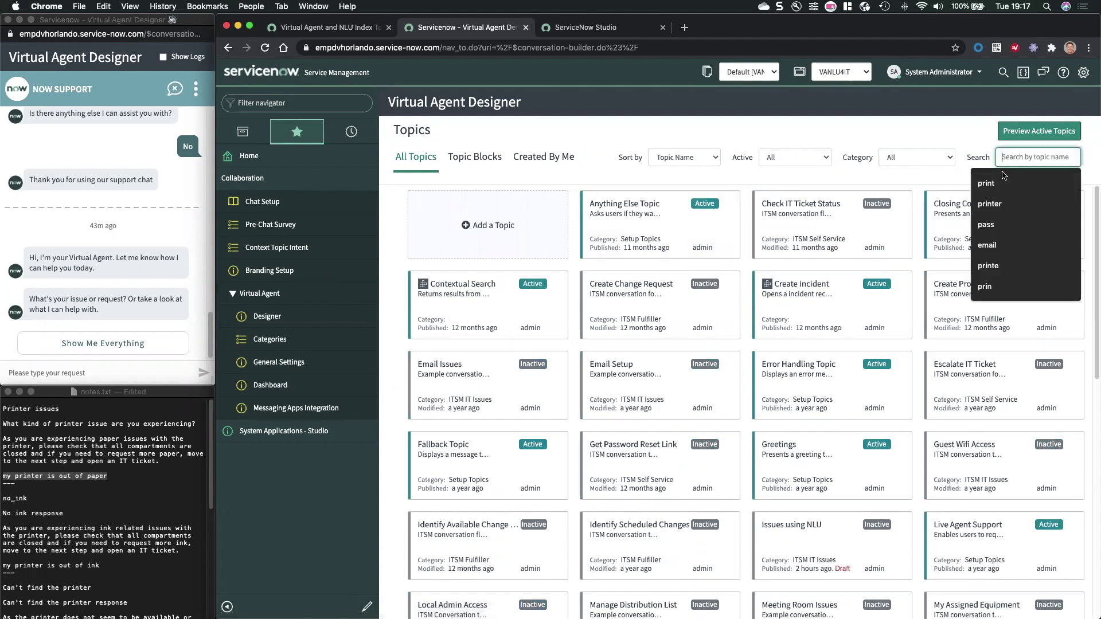
pyautogui.click(519, 235)
pyautogui.click(554, 211)
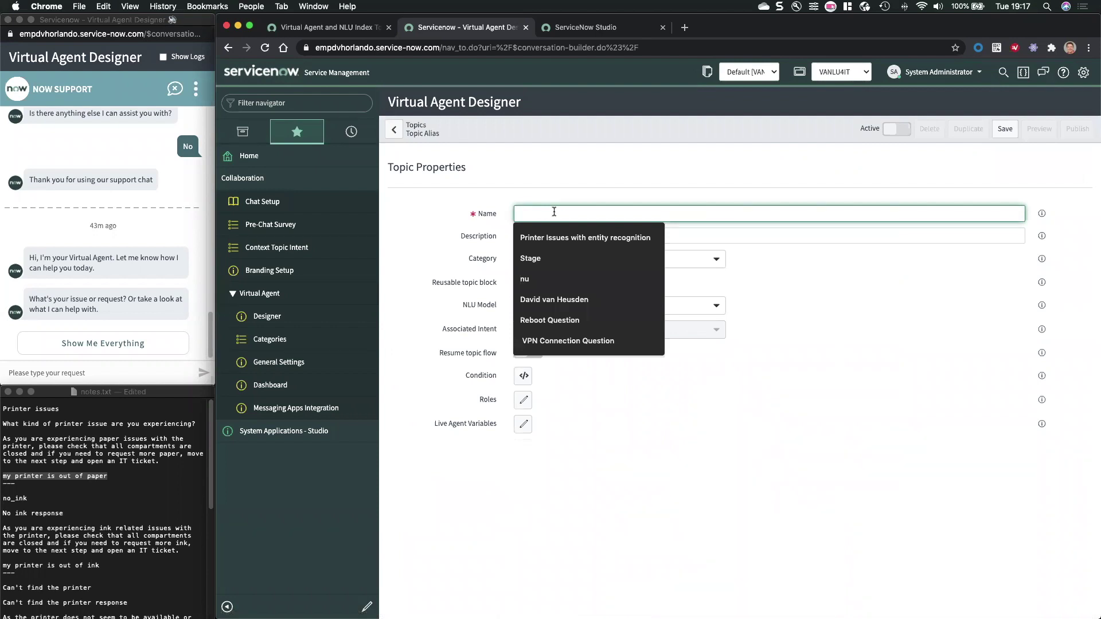
pyautogui.write('Orin')
pyautogui.press('BackSpace')
pyautogui.press('BackSpace')
pyautogui.press('BackSpace')
pyautogui.press('BackSpace')
pyautogui.write('Printer')
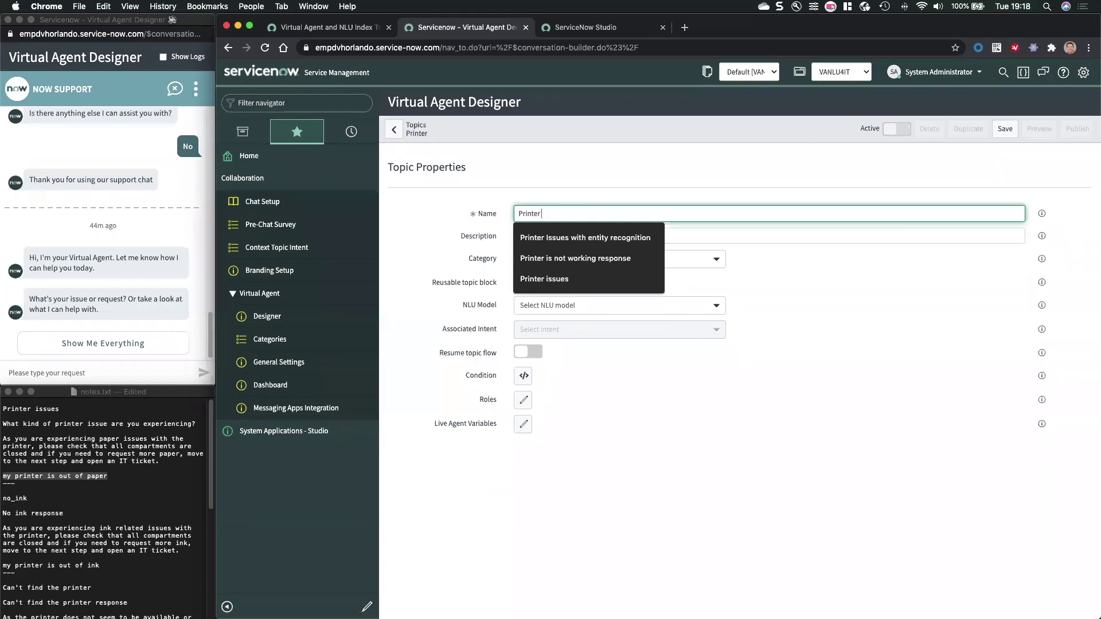
pyautogui.write(' Issue')
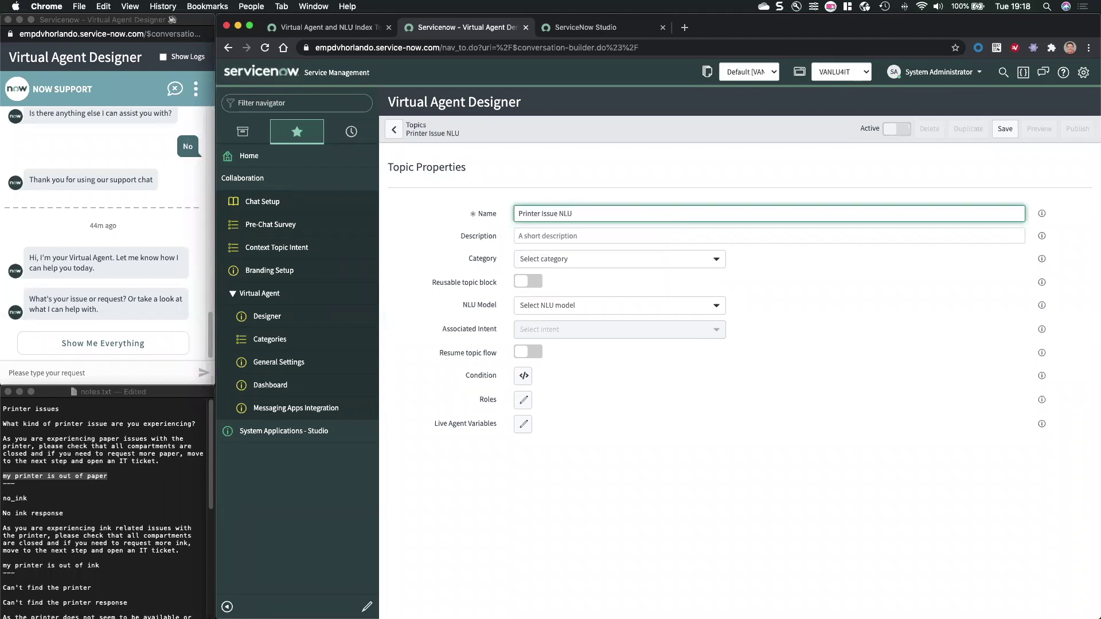
pyautogui.write('NLU simple')
# File it under ITSM IT Issues with NLU For IT model and PrinterIssues intent, and save.
pyautogui.click(556, 259)
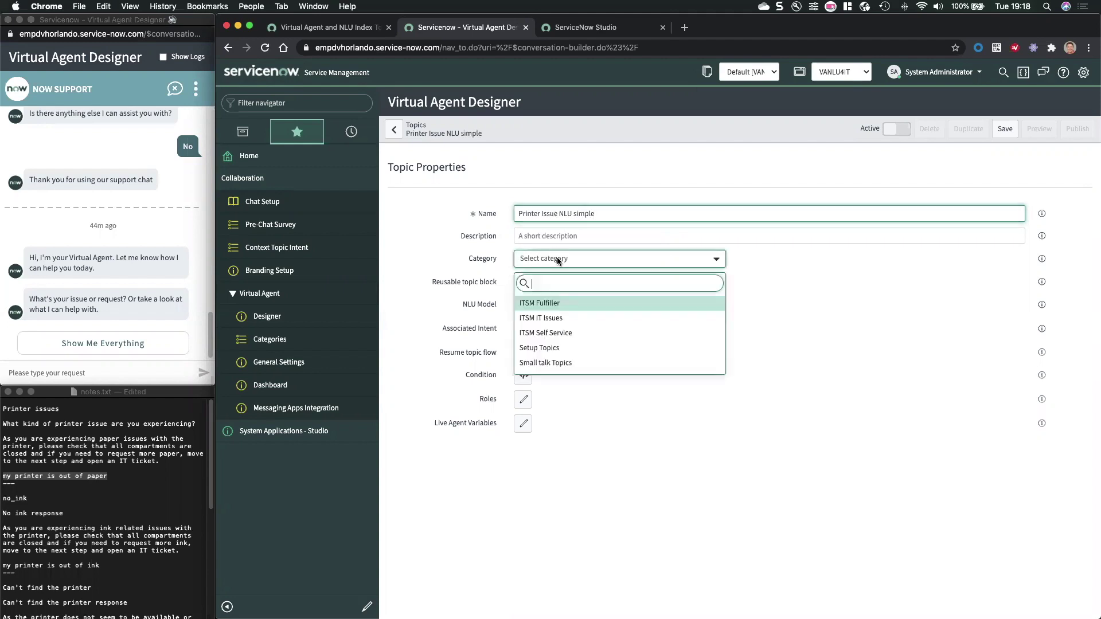
pyautogui.click(569, 316)
pyautogui.click(572, 313)
pyautogui.click(568, 365)
pyautogui.click(584, 333)
pyautogui.click(578, 404)
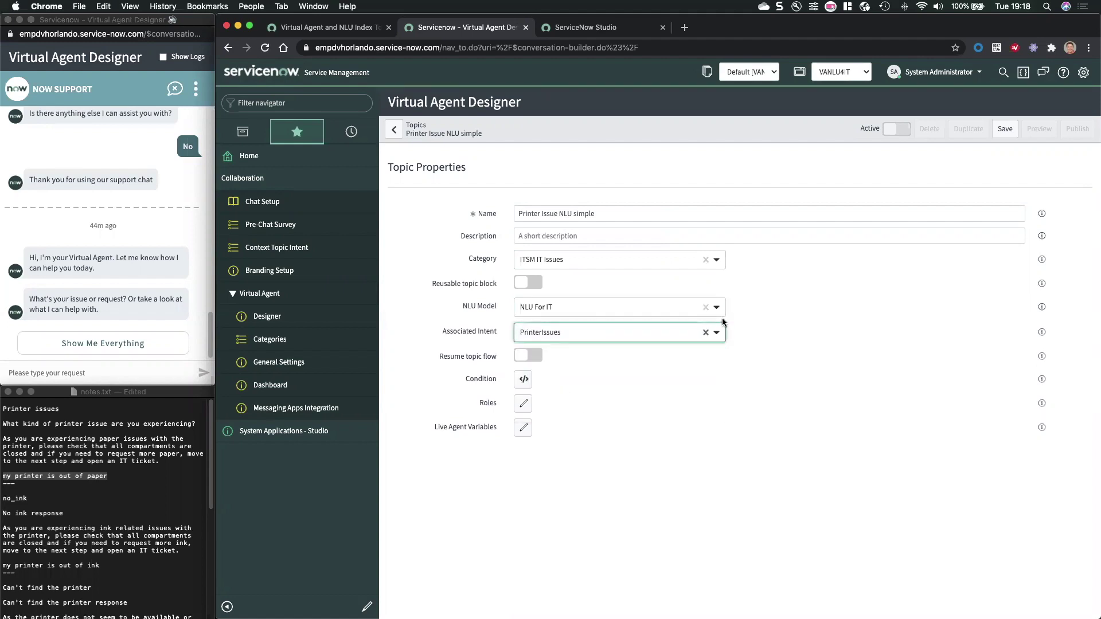
pyautogui.click(1002, 131)
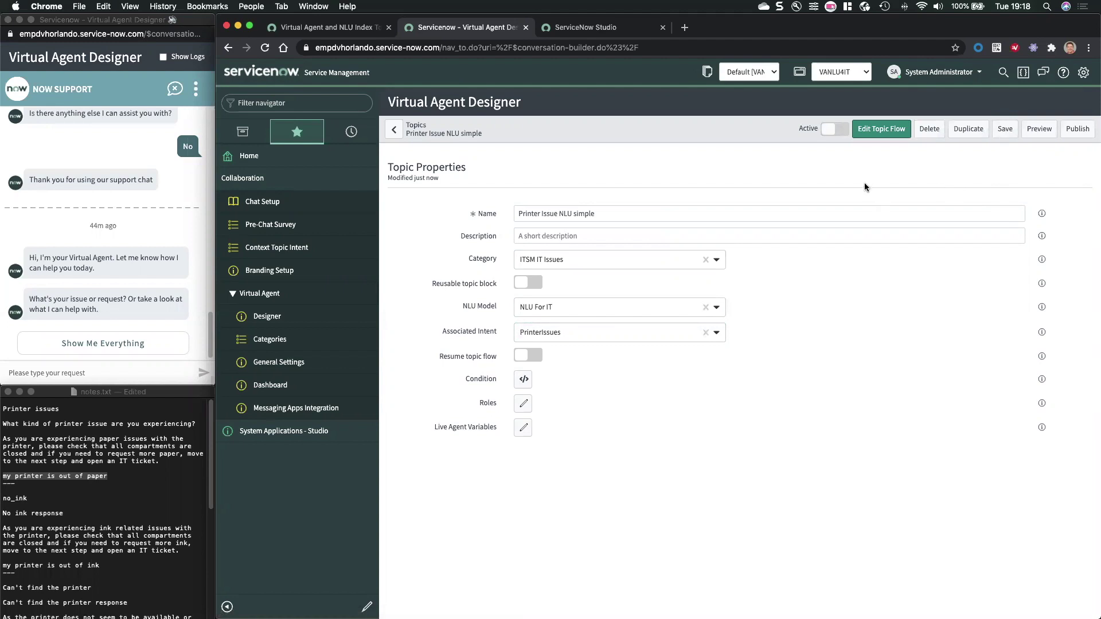
# Add a static choice input between Start and End named 'Printer issues'.
pyautogui.click(881, 128)
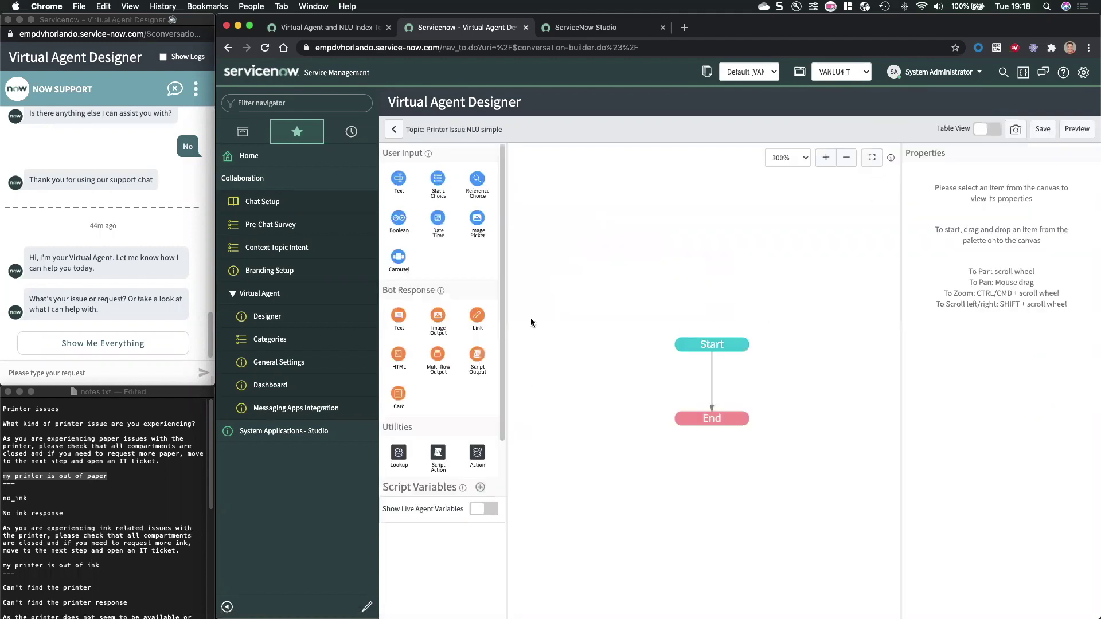
pyautogui.moveTo(438, 179); pyautogui.dragTo(723, 374)
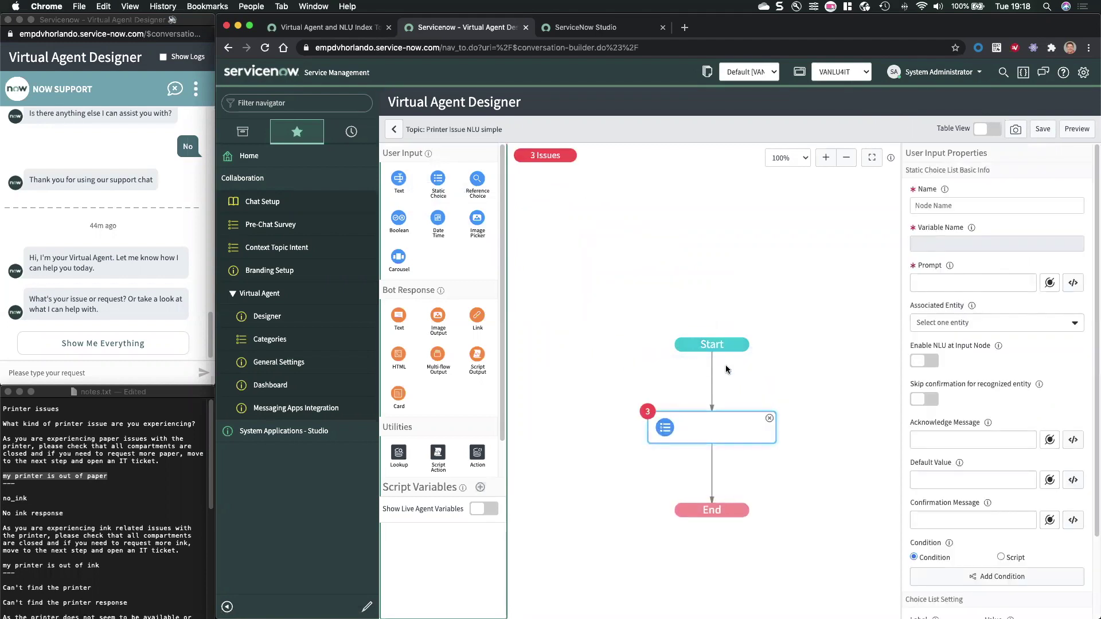
pyautogui.click(935, 205)
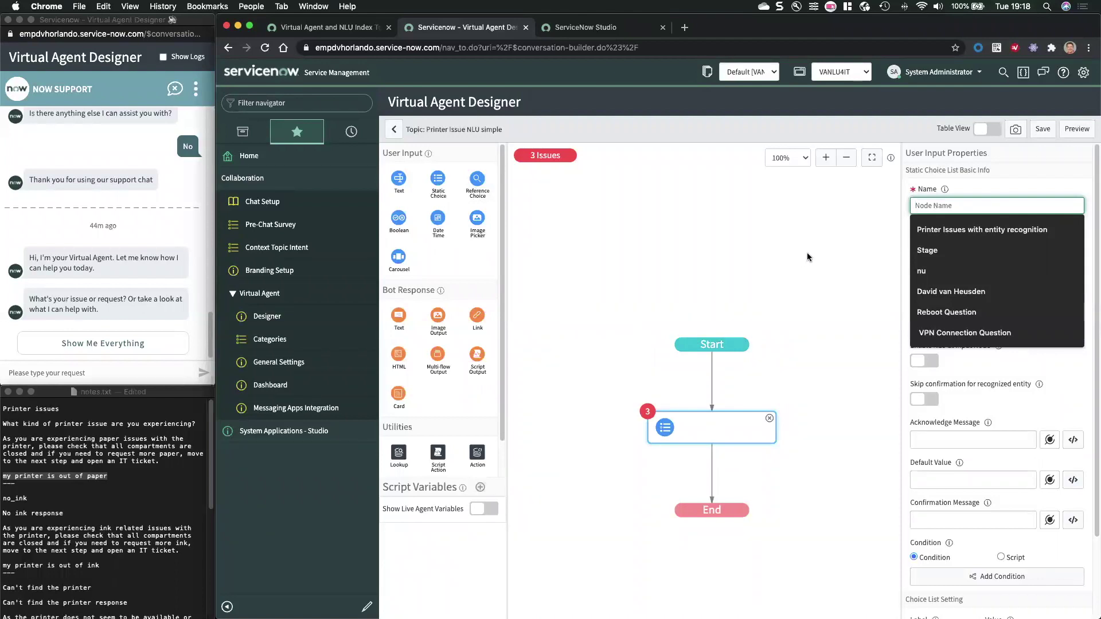
pyautogui.click(836, 224)
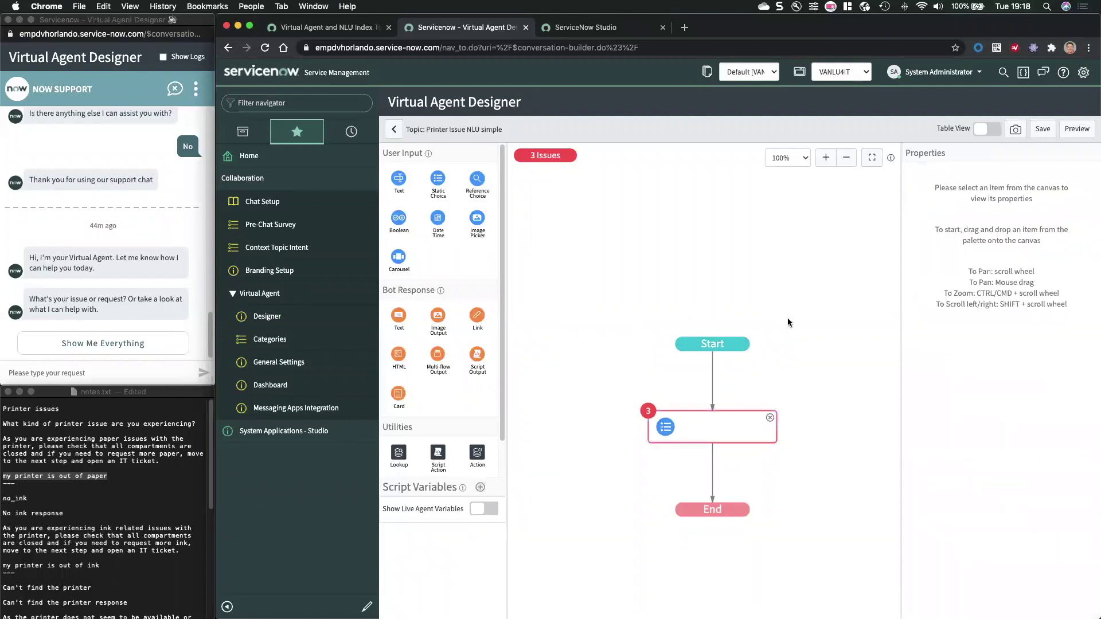
pyautogui.click(723, 434)
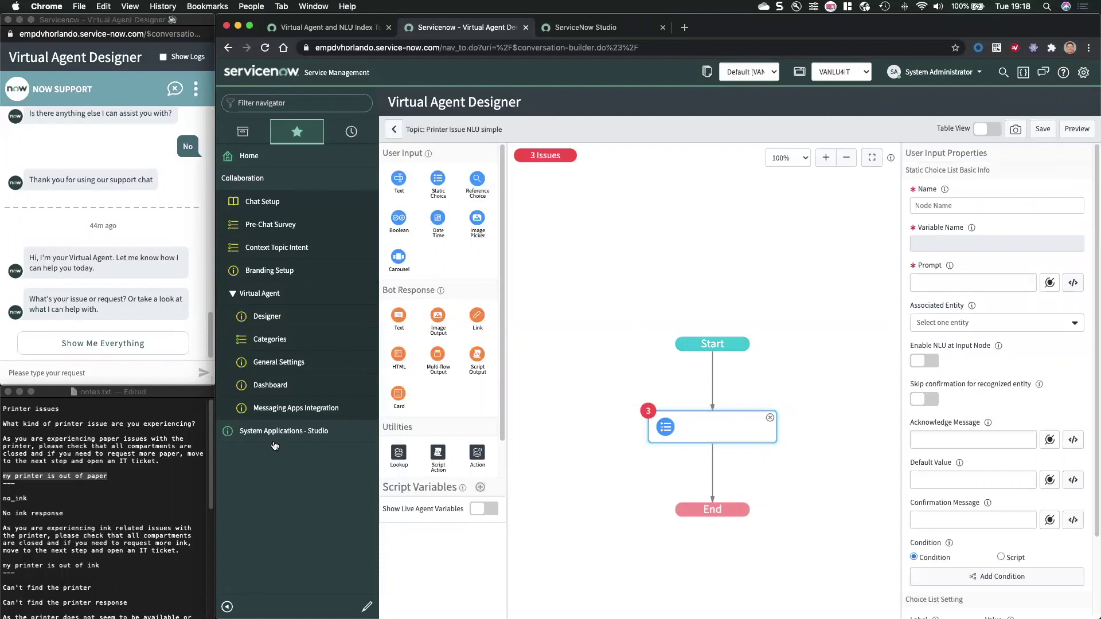
pyautogui.click(61, 408)
pyautogui.moveTo(60, 409); pyautogui.dragTo(3, 408)
pyautogui.press('super+c')
pyautogui.click(1040, 207)
pyautogui.press('super+v')
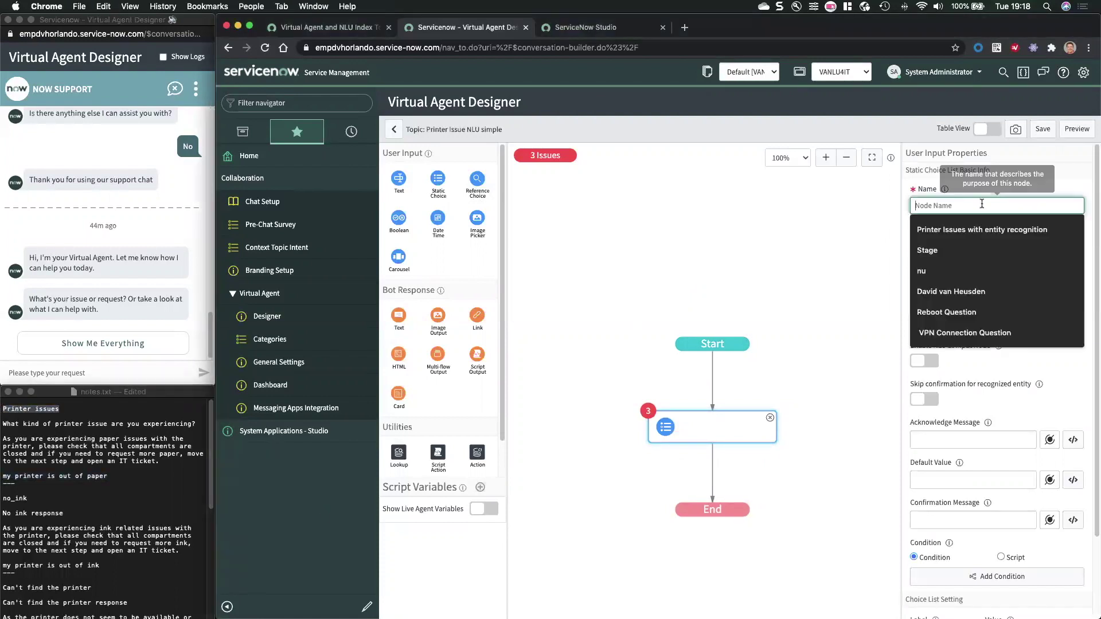
pyautogui.click(851, 257)
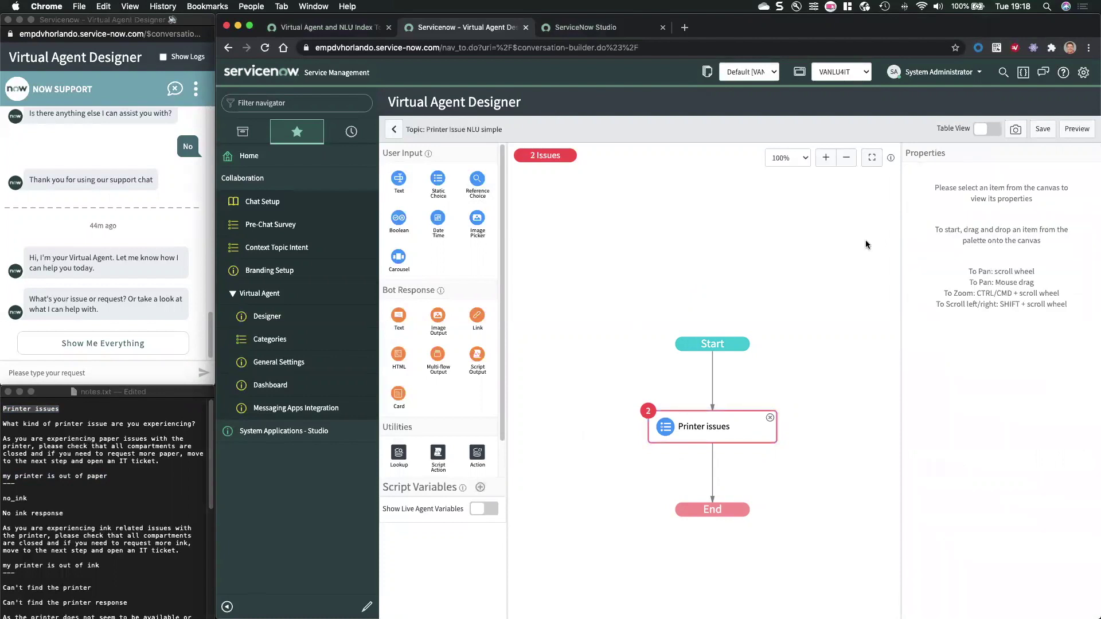
pyautogui.click(708, 427)
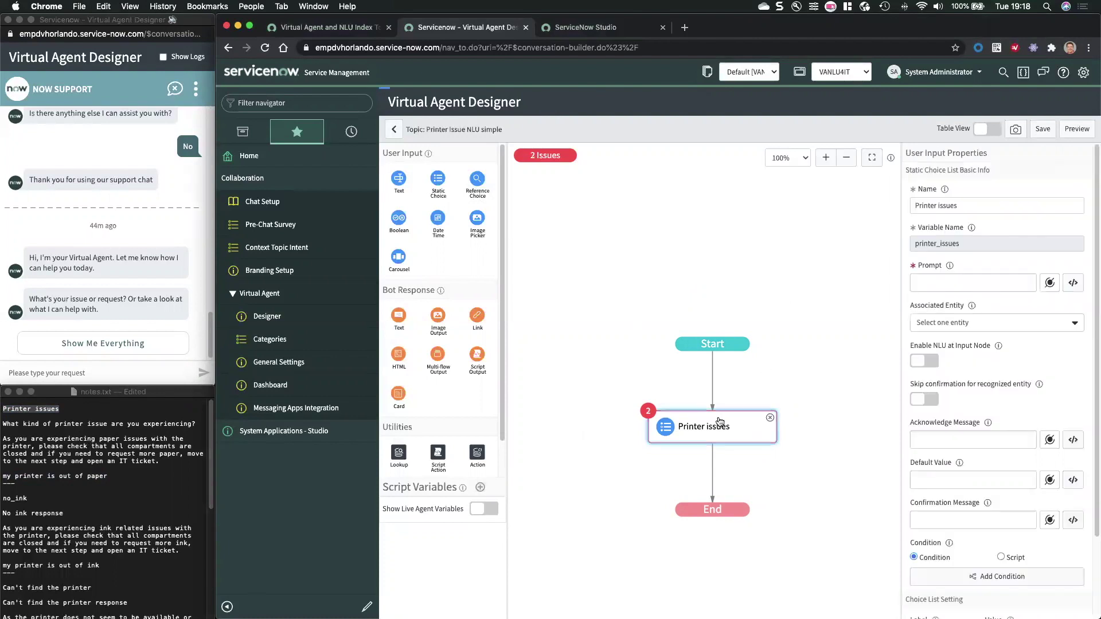
# Paste the question from the notes as the Printer issues prompt.
pyautogui.click(941, 283)
pyautogui.click(200, 422)
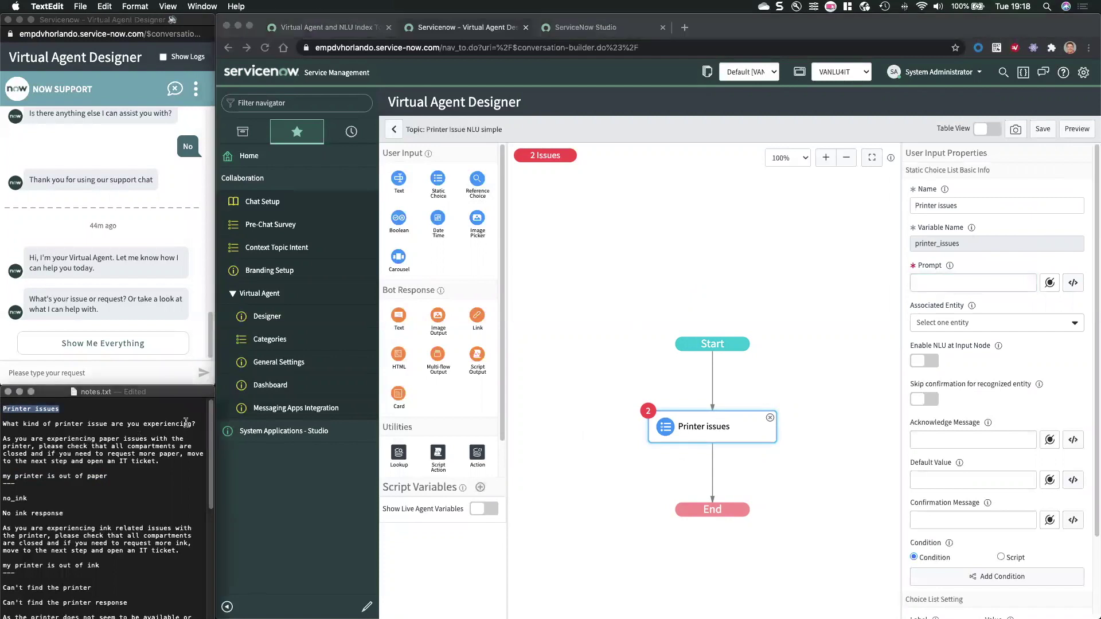
pyautogui.moveTo(199, 423)
pyautogui.mouseDown()
pyautogui.moveTo(2, 424)
pyautogui.moveTo(195, 425)
pyautogui.mouseUp()
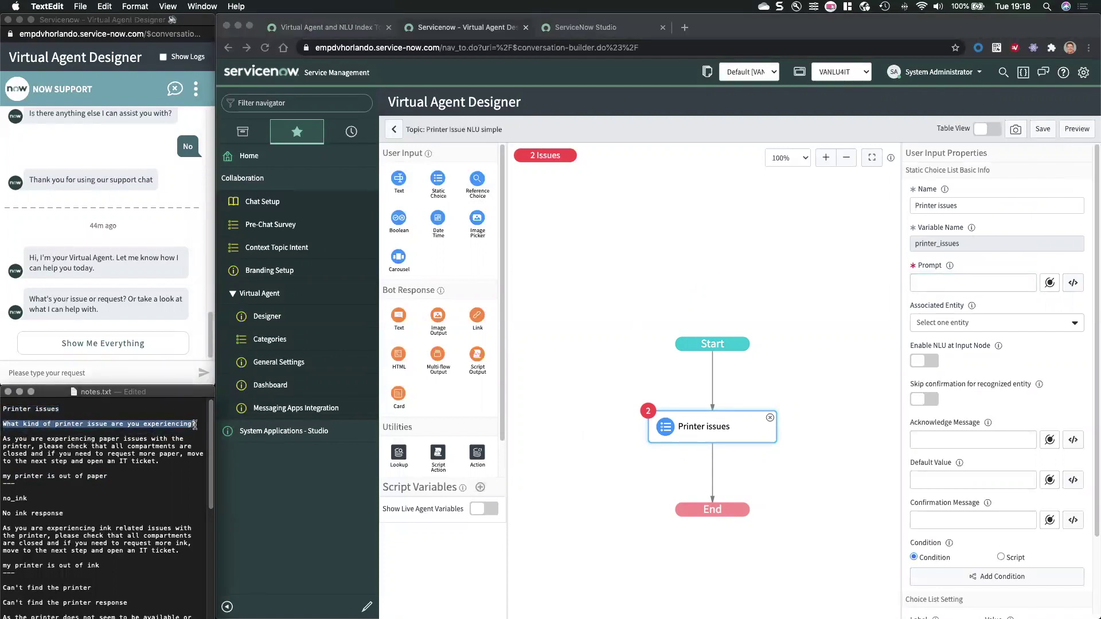
pyautogui.press('super+c')
pyautogui.click(958, 281)
pyautogui.press('super+v')
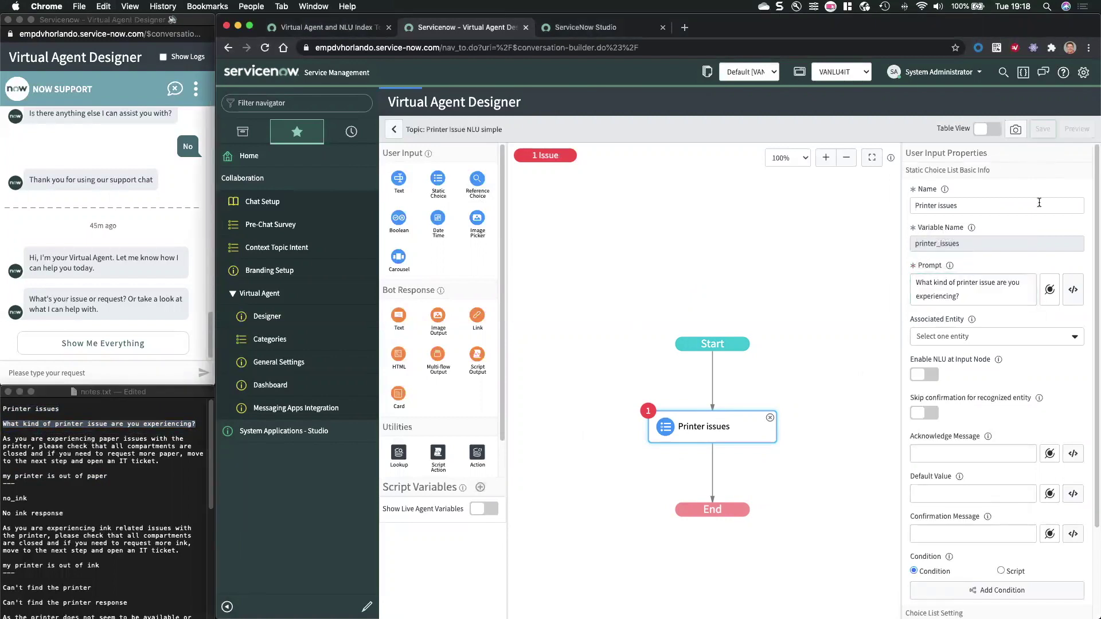
pyautogui.scroll(-4, 982, 459)
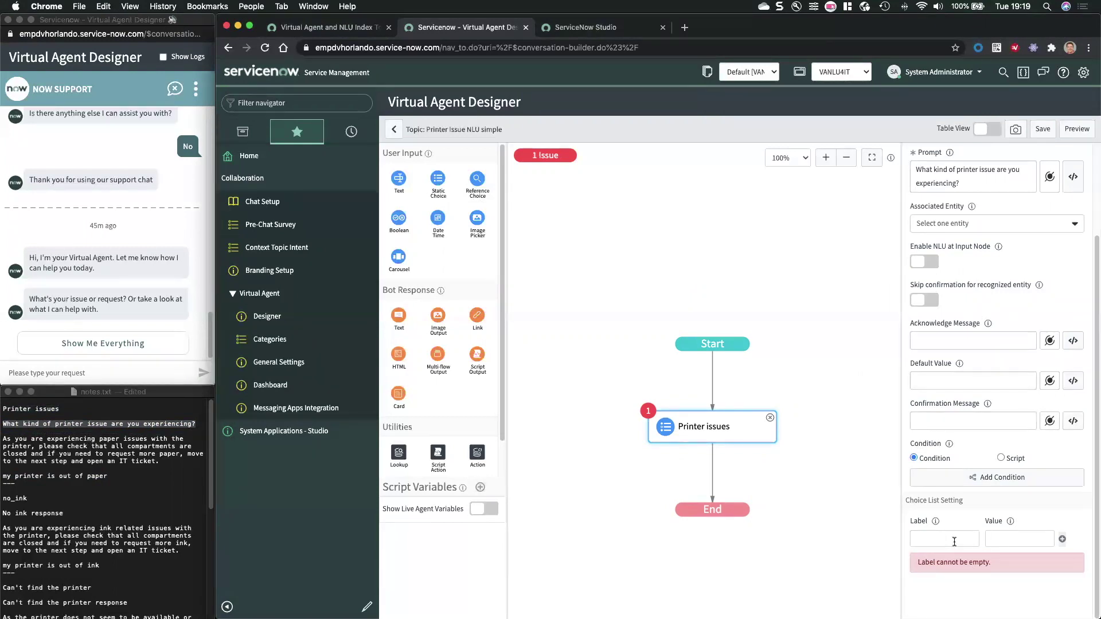
# Add a no_paper choice with value no_paper and save the topic flow.
pyautogui.click(941, 538)
pyautogui.write('no_paper')
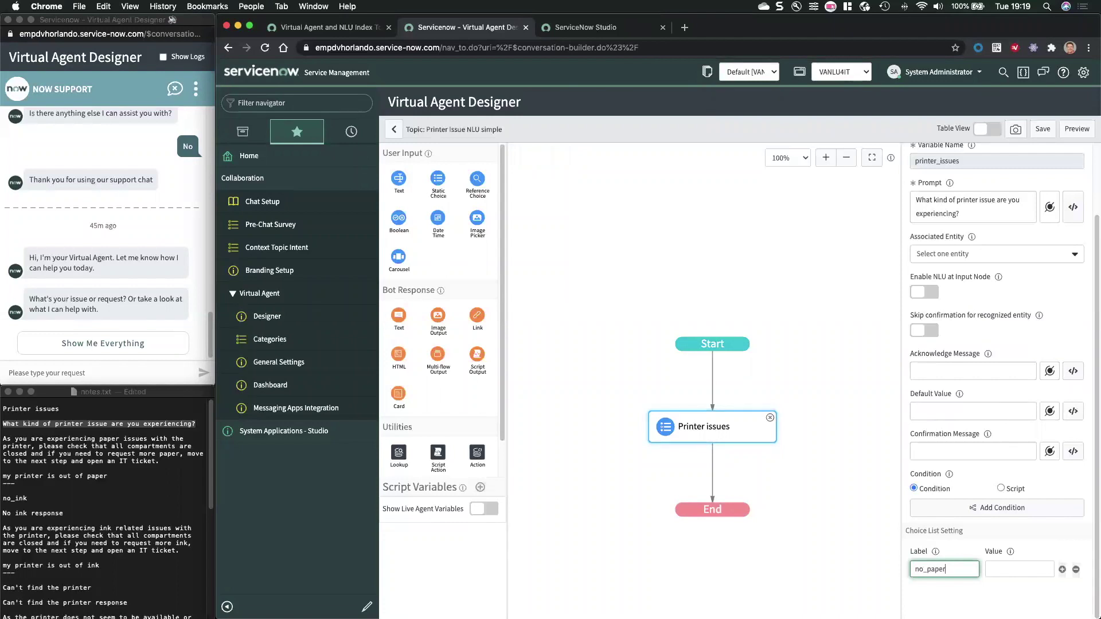
pyautogui.click(1019, 569)
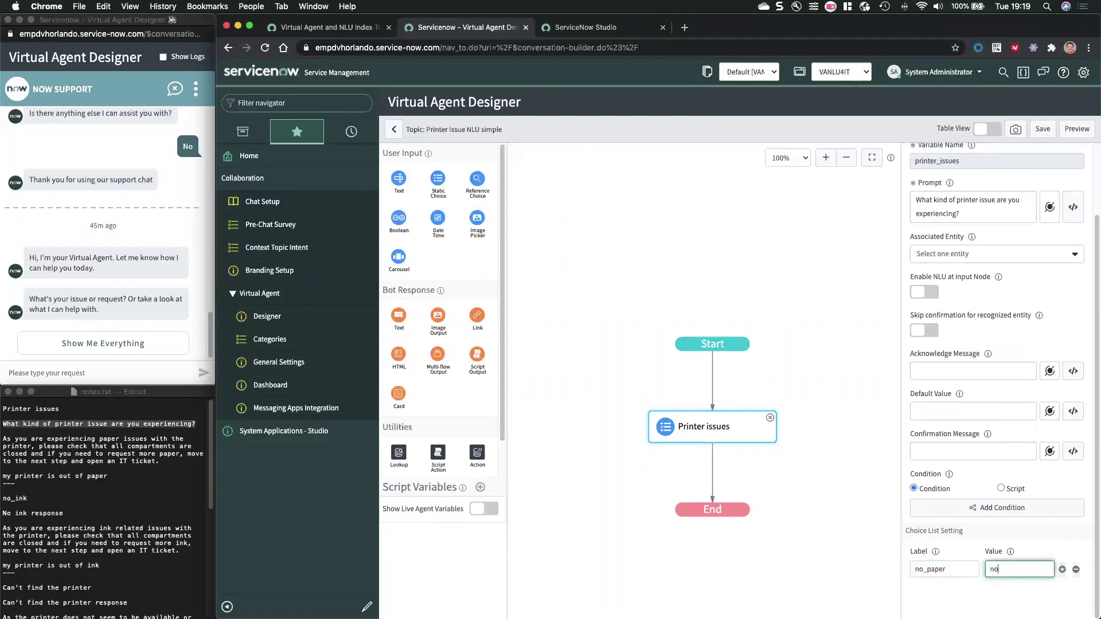
pyautogui.write('no_paper')
pyautogui.click(1042, 129)
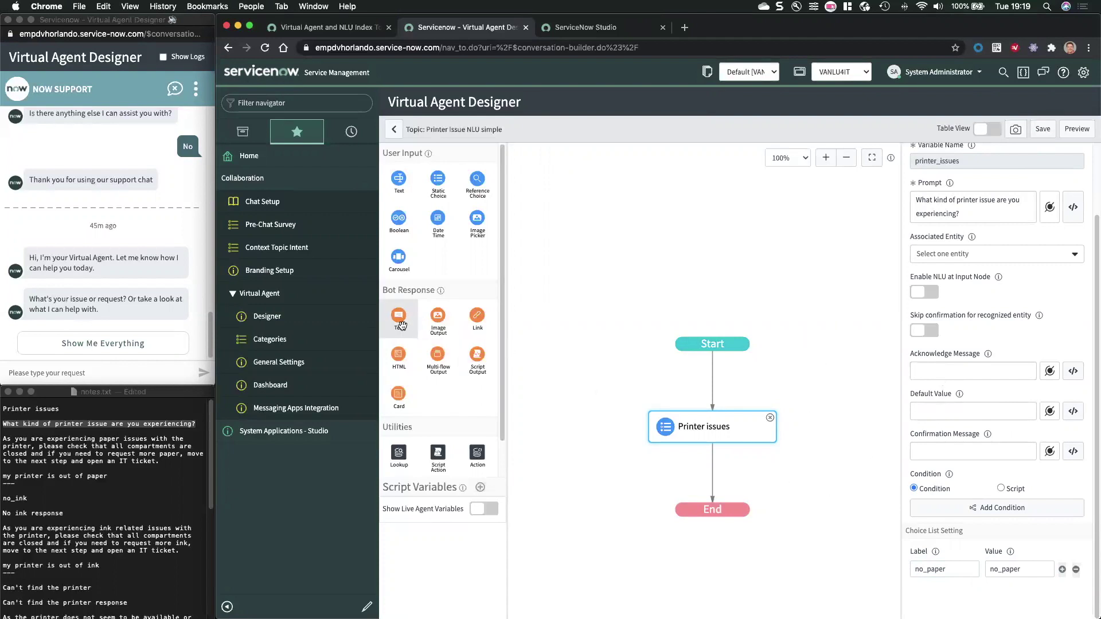
# Add a Decision after Printer issues with a text response on its branch.
pyautogui.moveTo(399, 315); pyautogui.dragTo(723, 469)
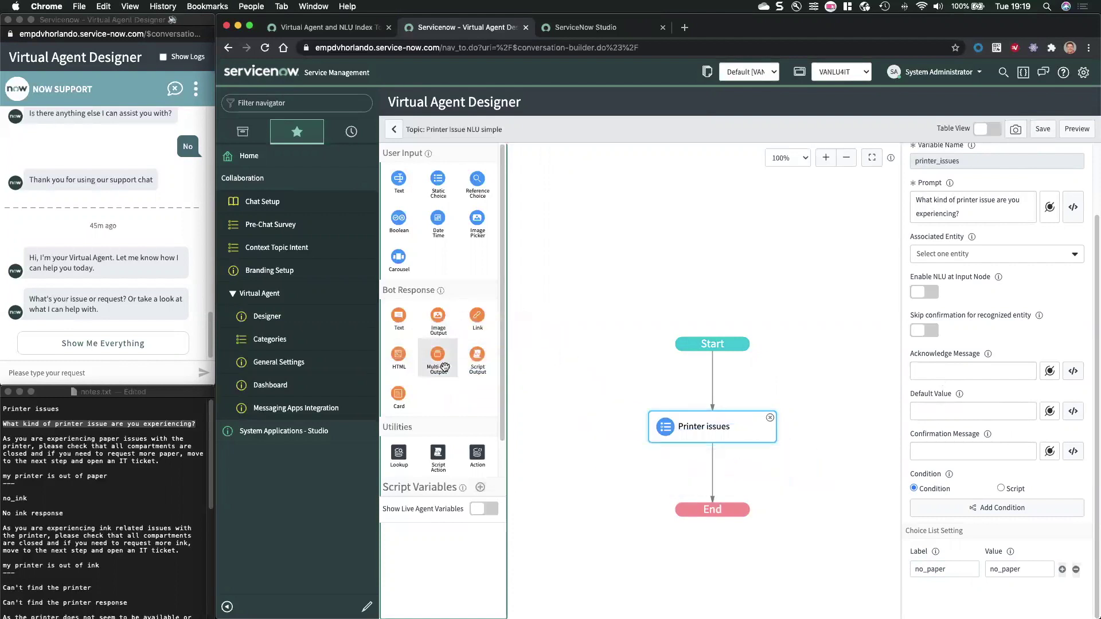
pyautogui.scroll(-1, 436, 411)
pyautogui.moveTo(399, 454); pyautogui.dragTo(701, 467)
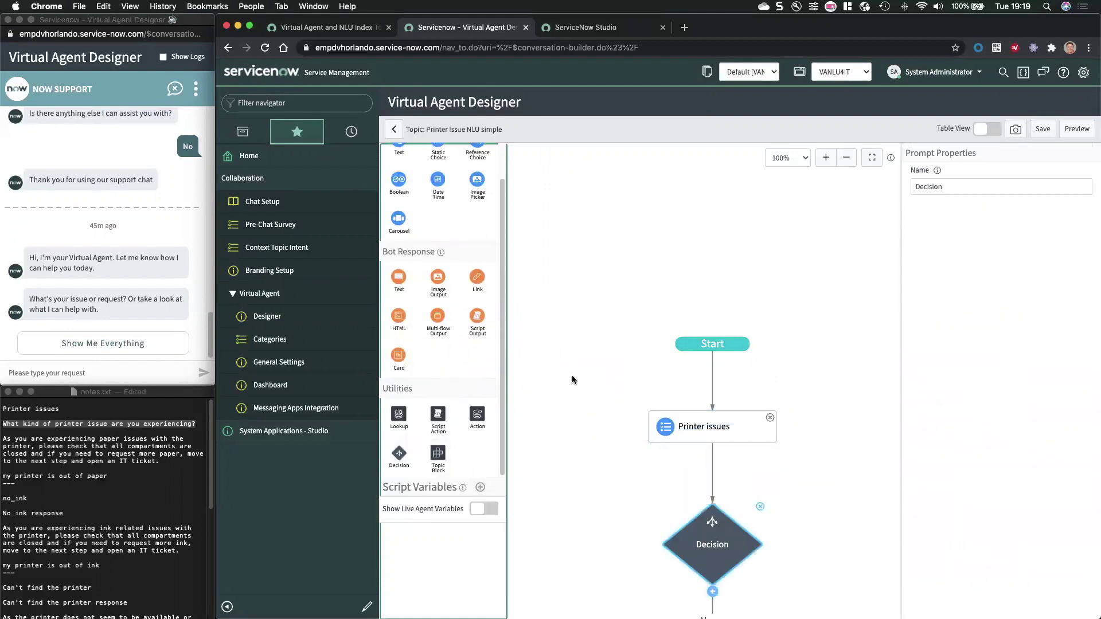
pyautogui.scroll(-4, 593, 380)
pyautogui.moveTo(399, 279); pyautogui.dragTo(714, 401)
# Name the branch no_paper with condition Printer Issues is no_paper.
pyautogui.click(714, 401)
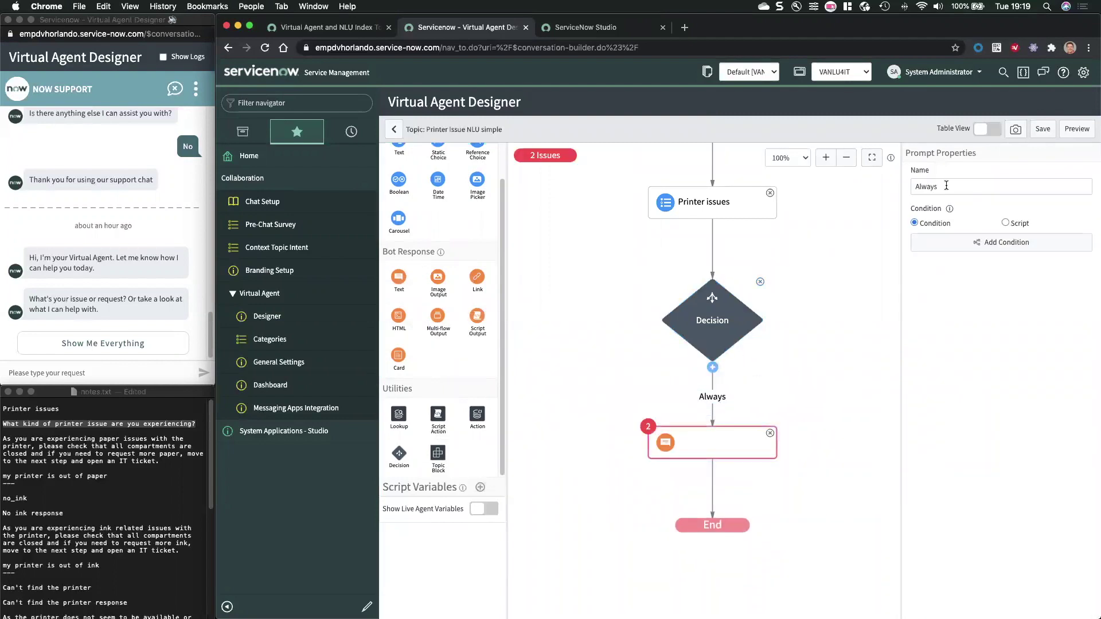
pyautogui.write('n')
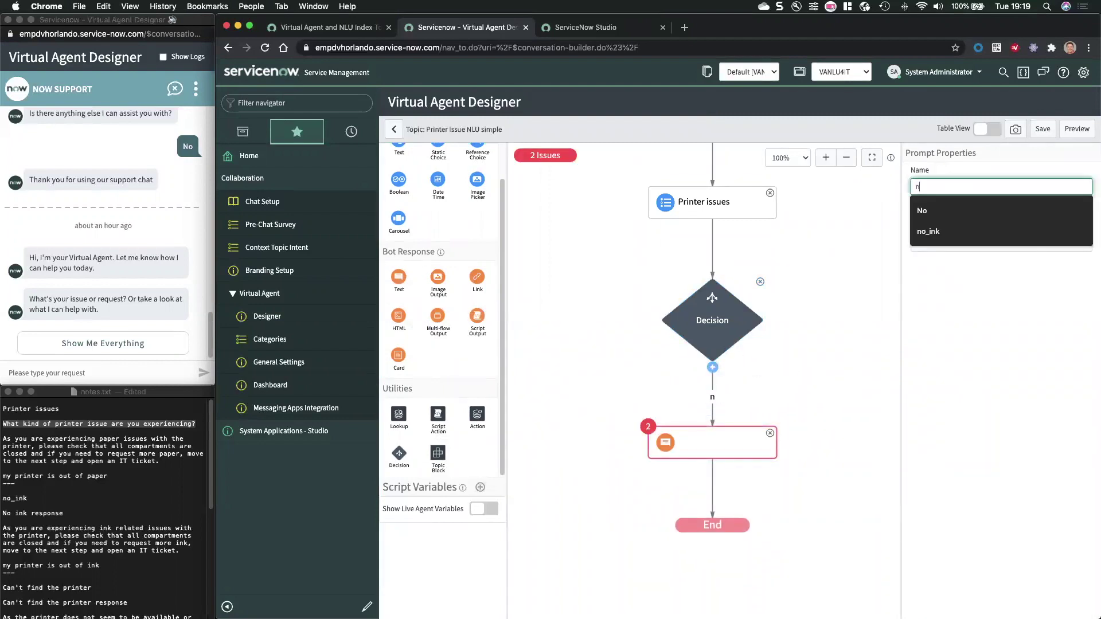
pyautogui.write('o_paper')
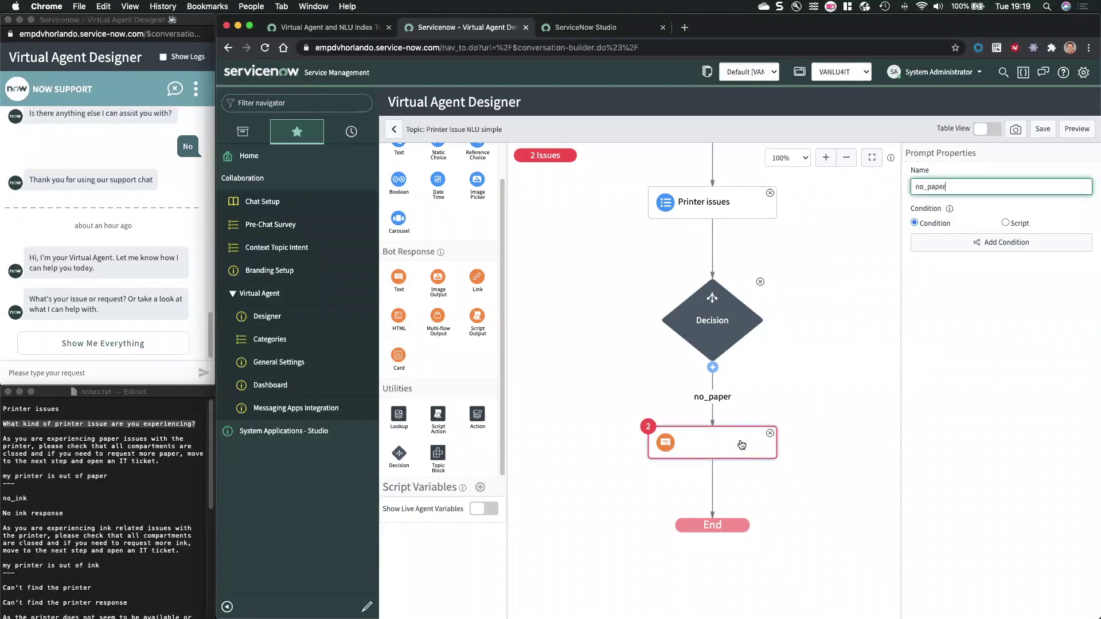
pyautogui.click(1003, 242)
pyautogui.click(602, 167)
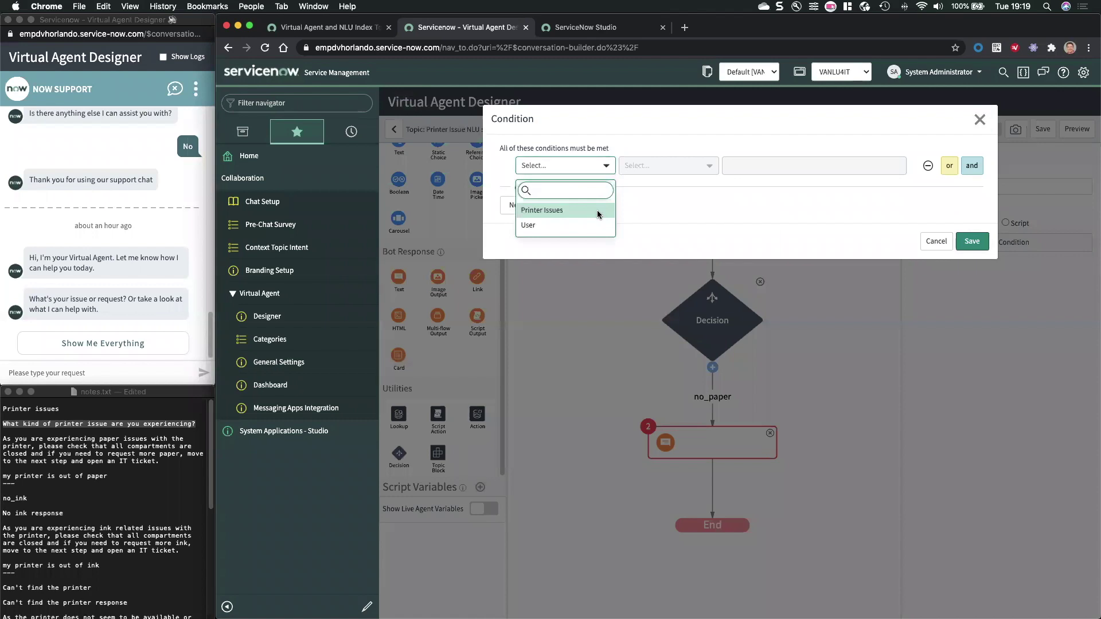
pyautogui.click(599, 210)
pyautogui.click(749, 165)
pyautogui.click(758, 208)
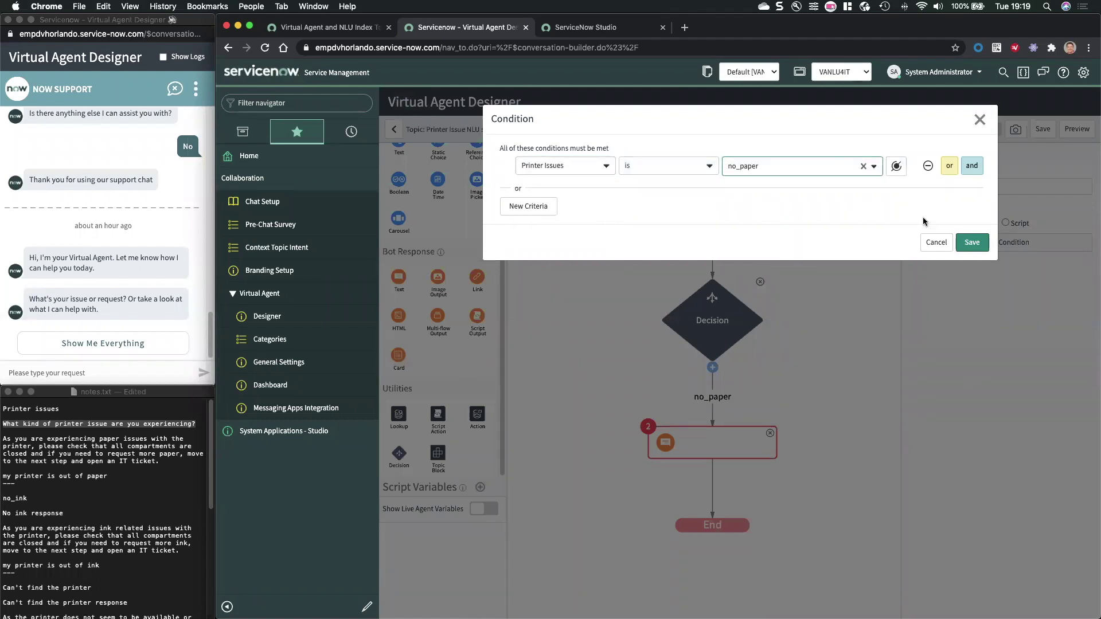
pyautogui.click(972, 241)
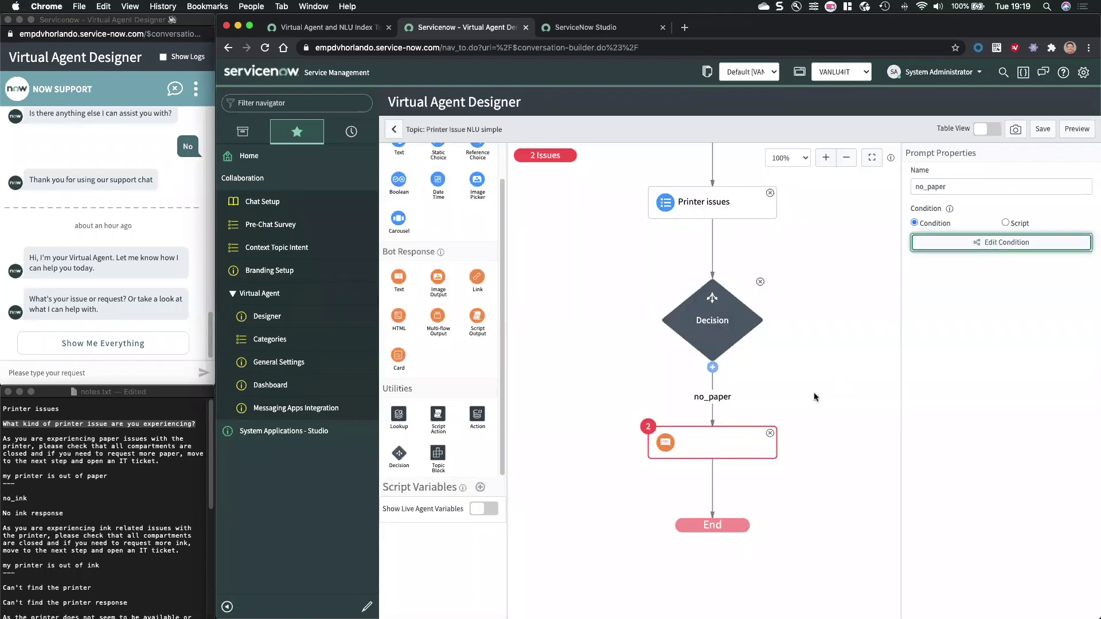
# Paste the paper-issues paragraph as the reply message and name it 'No paper response'.
pyautogui.click(725, 444)
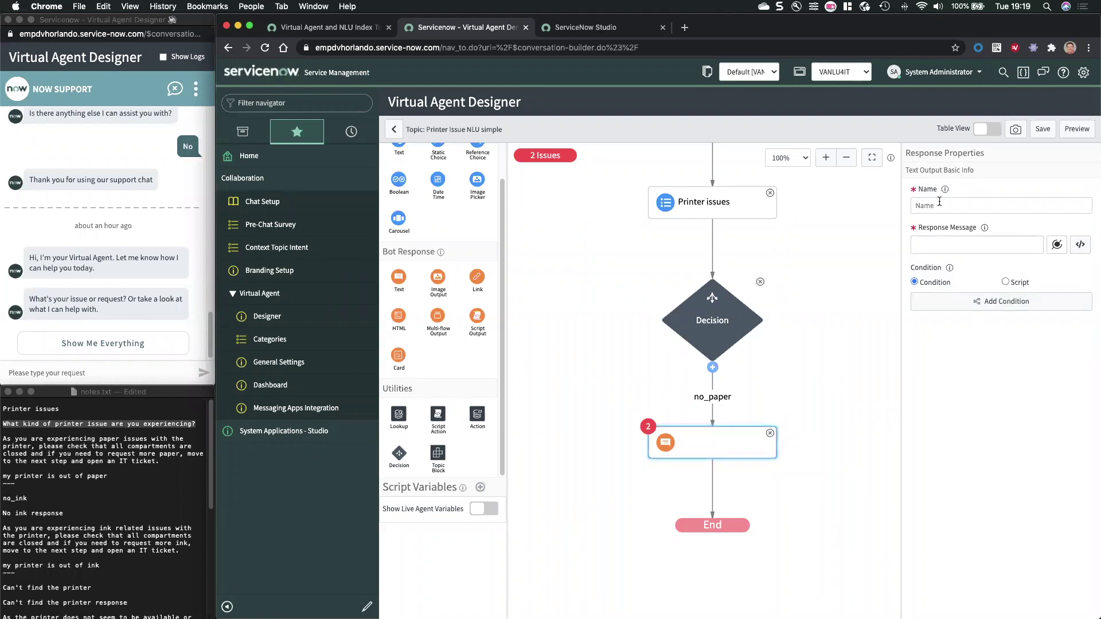
pyautogui.click(939, 204)
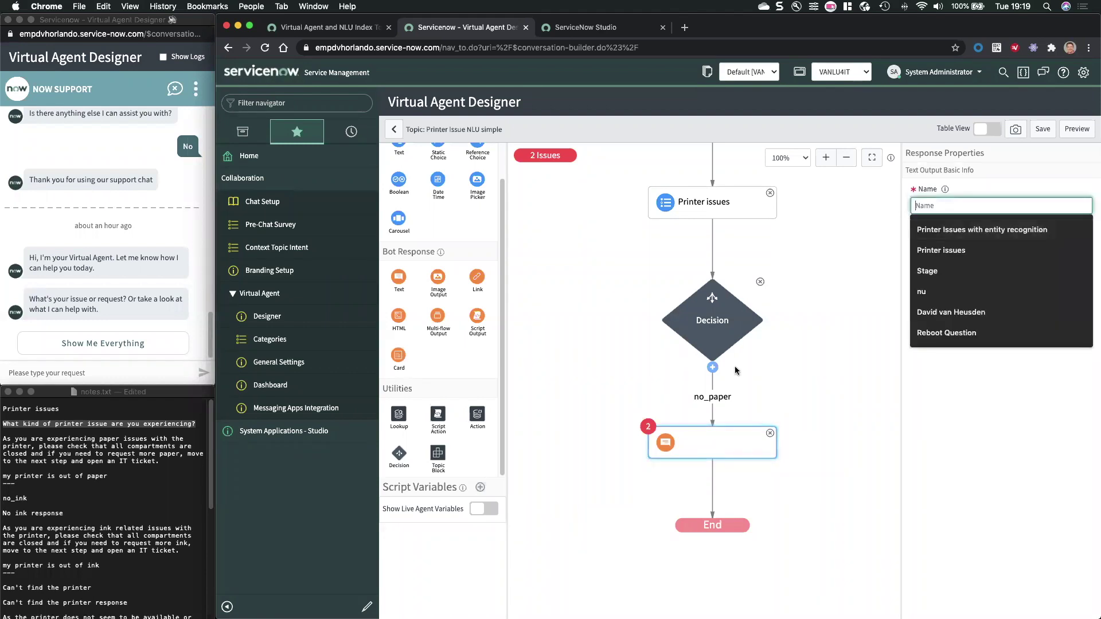
pyautogui.click(67, 471)
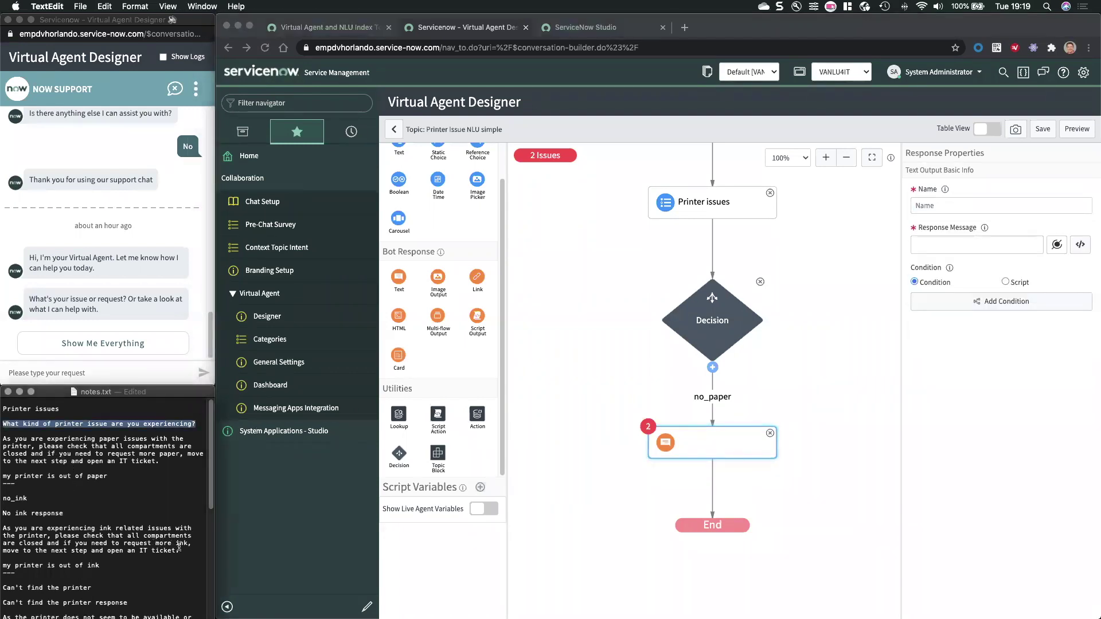
pyautogui.moveTo(160, 461); pyautogui.dragTo(3, 439)
pyautogui.press('super+c')
pyautogui.press('super+Tab')
pyautogui.click(975, 245)
pyautogui.press('super+v')
pyautogui.click(953, 205)
pyautogui.write('no p')
pyautogui.click(1020, 220)
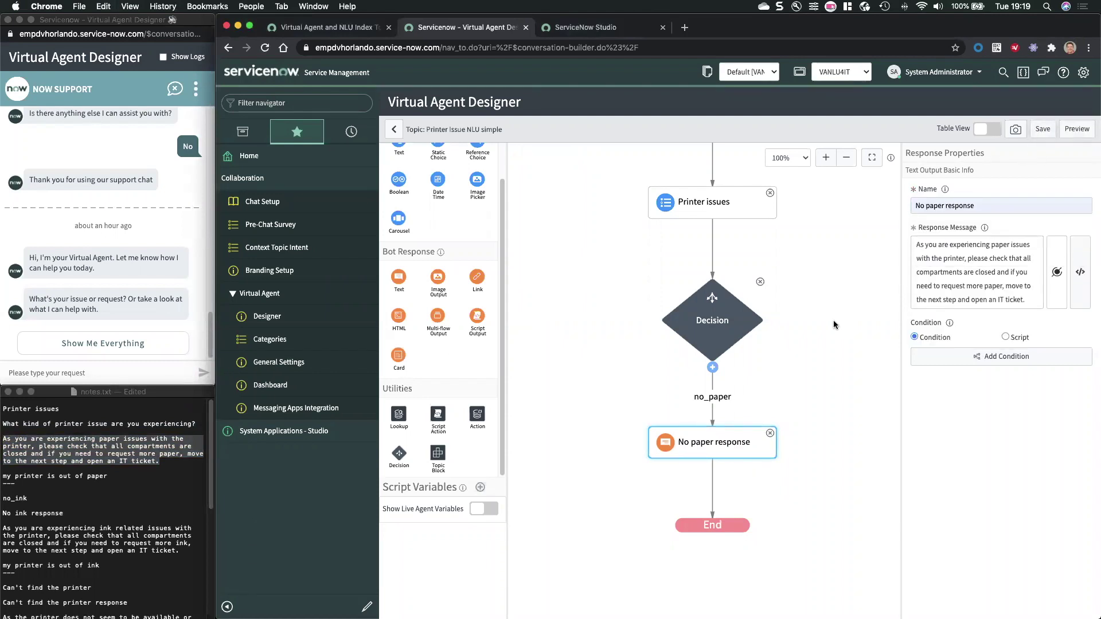
# Publish the Printer Issue NLU topic and end and reload the test chat for a fresh conversation.
pyautogui.click(394, 130)
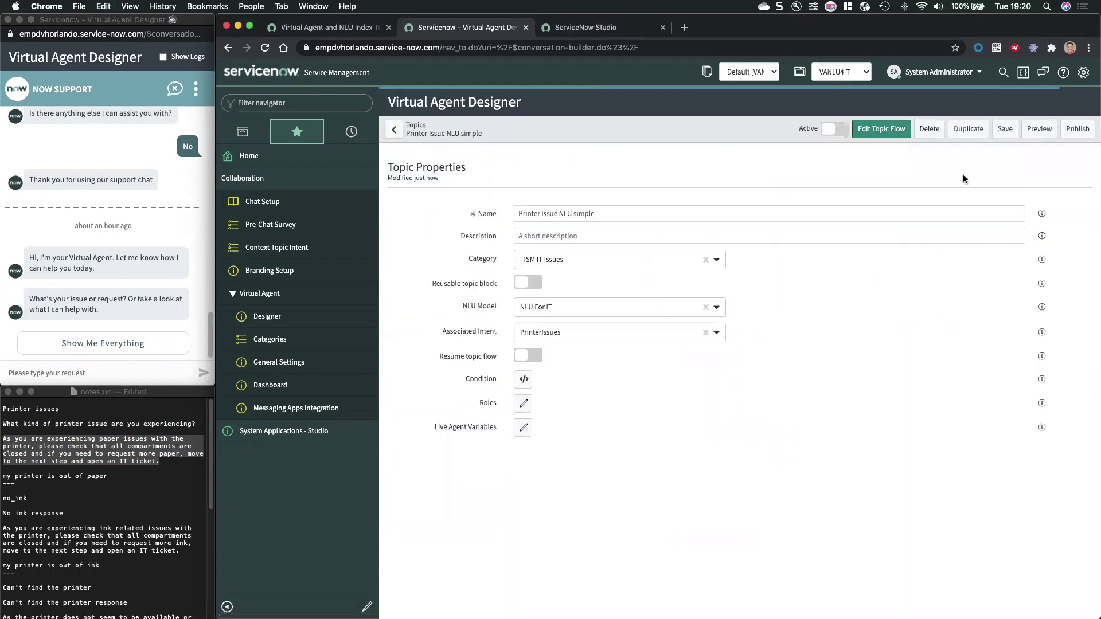
pyautogui.click(1081, 129)
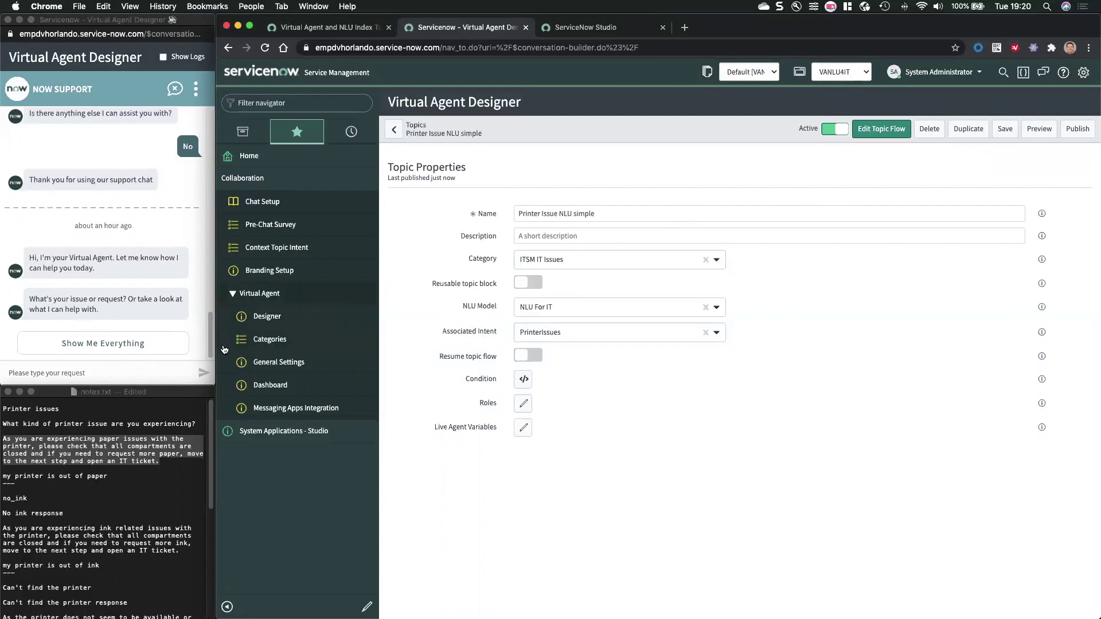
pyautogui.click(127, 374)
pyautogui.click(175, 88)
pyautogui.click(90, 263)
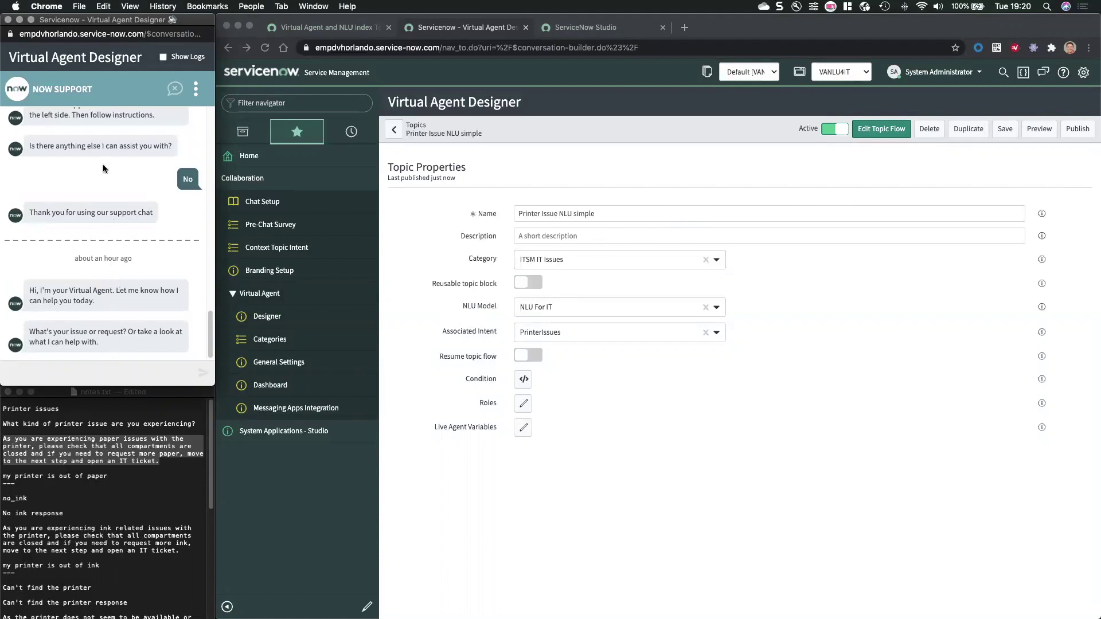
pyautogui.rightClick(125, 84)
pyautogui.click(152, 168)
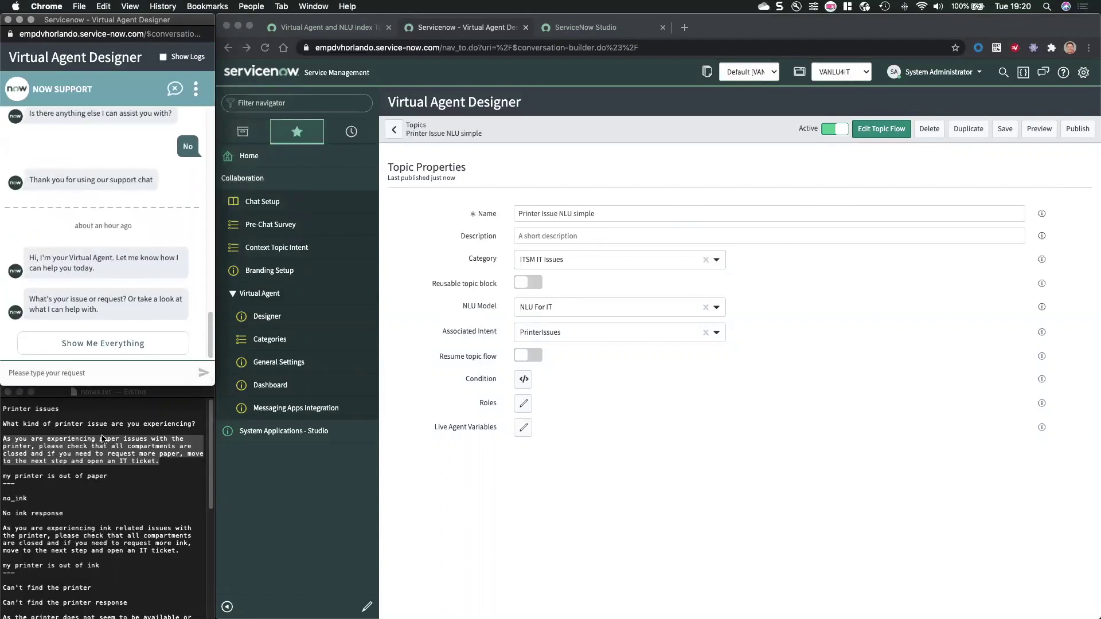
# Send 'my printer is out of paper' in the test chat, confirm no_paper, then decline further help.
pyautogui.click(78, 475)
pyautogui.moveTo(113, 477); pyautogui.dragTo(7, 476)
pyautogui.press('super+c')
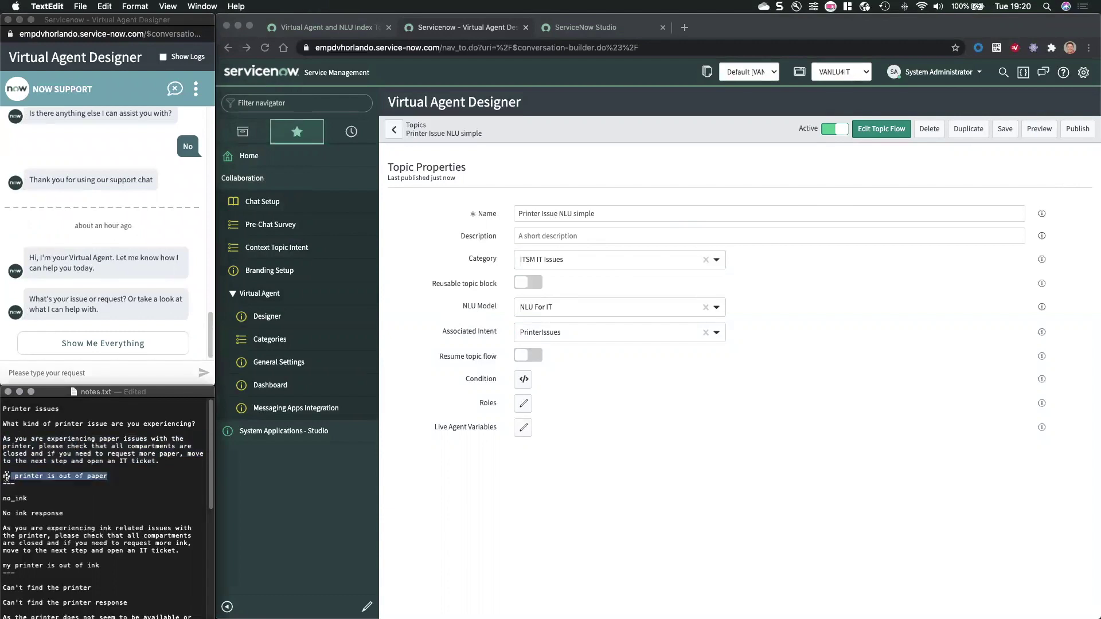
pyautogui.click(95, 371)
pyautogui.press('super+v')
pyautogui.press('Return')
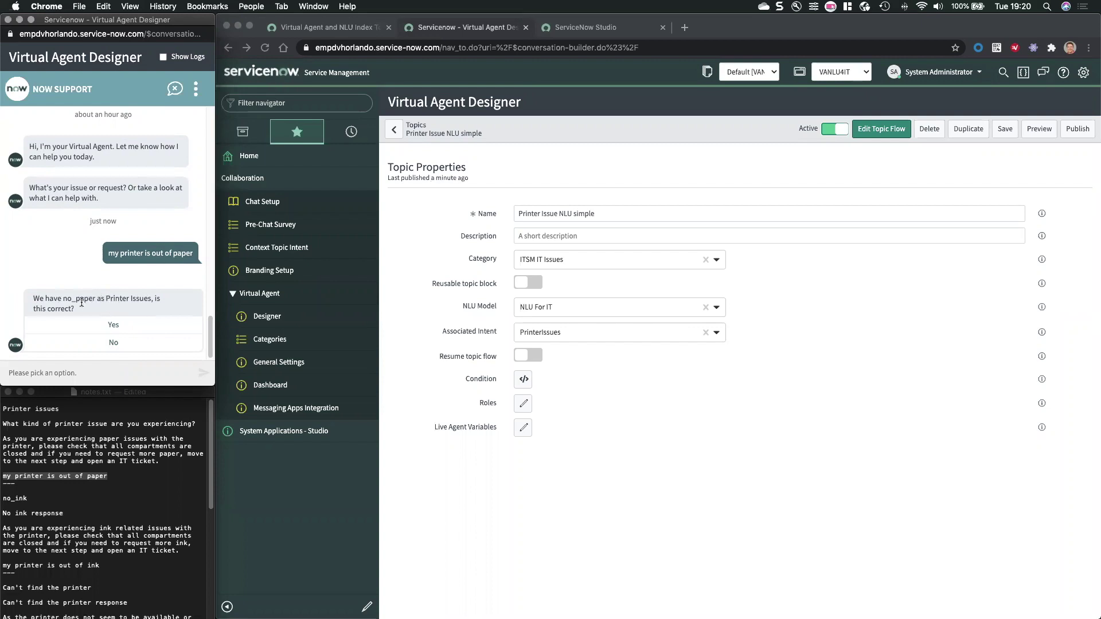
pyautogui.click(116, 322)
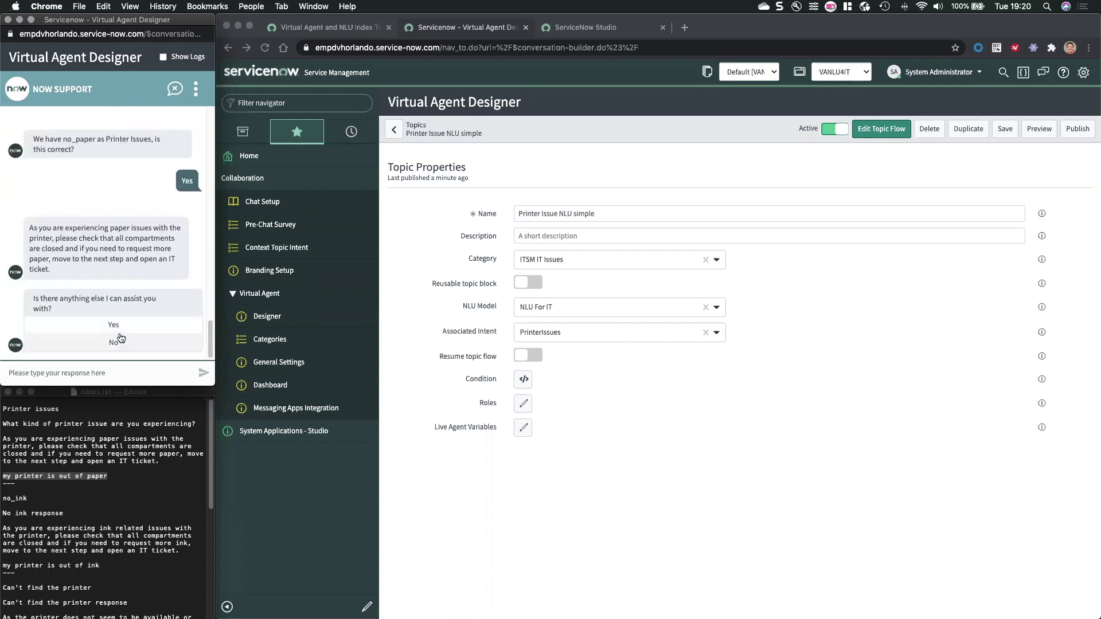
pyautogui.click(125, 340)
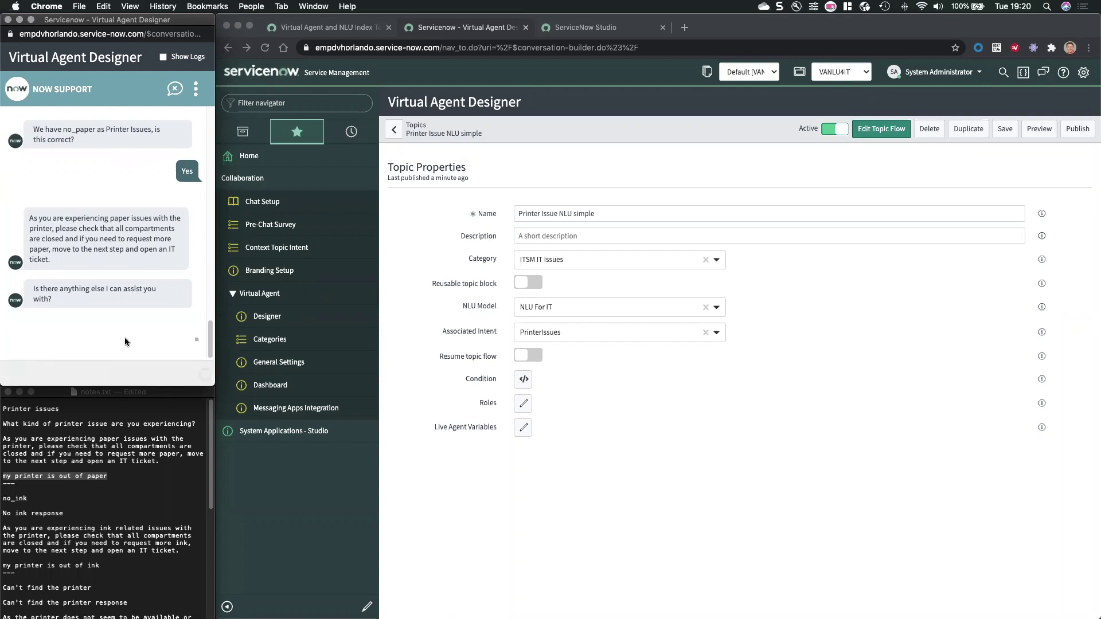
# Enable NLU with Skip confirmation on the Printer issues question, associate the printerissue entity, and save.
pyautogui.click(878, 130)
pyautogui.click(715, 255)
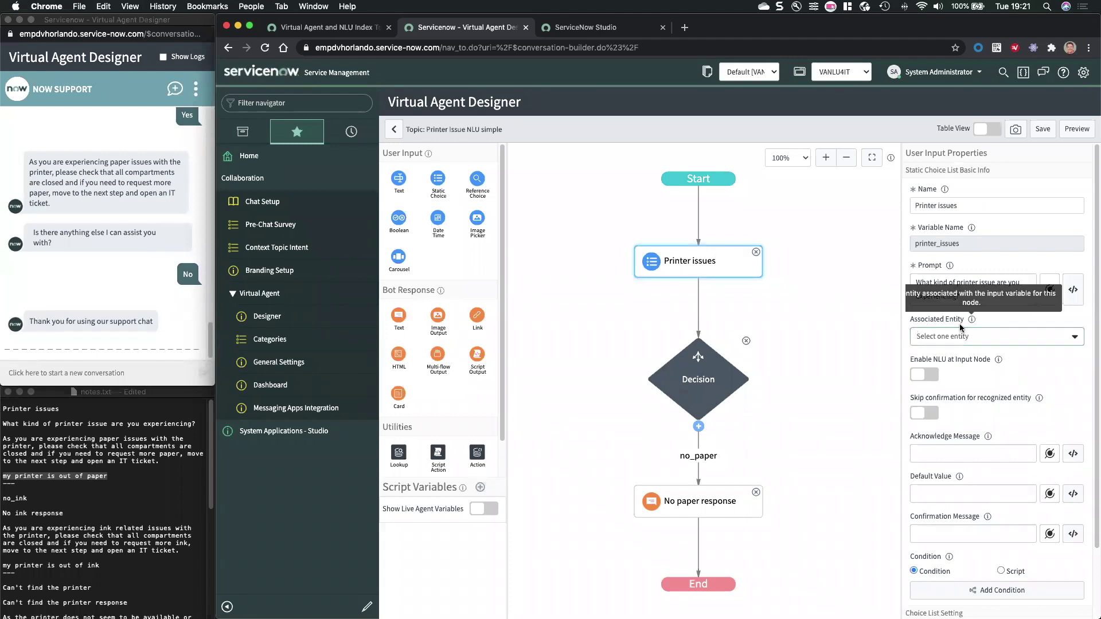
pyautogui.click(927, 376)
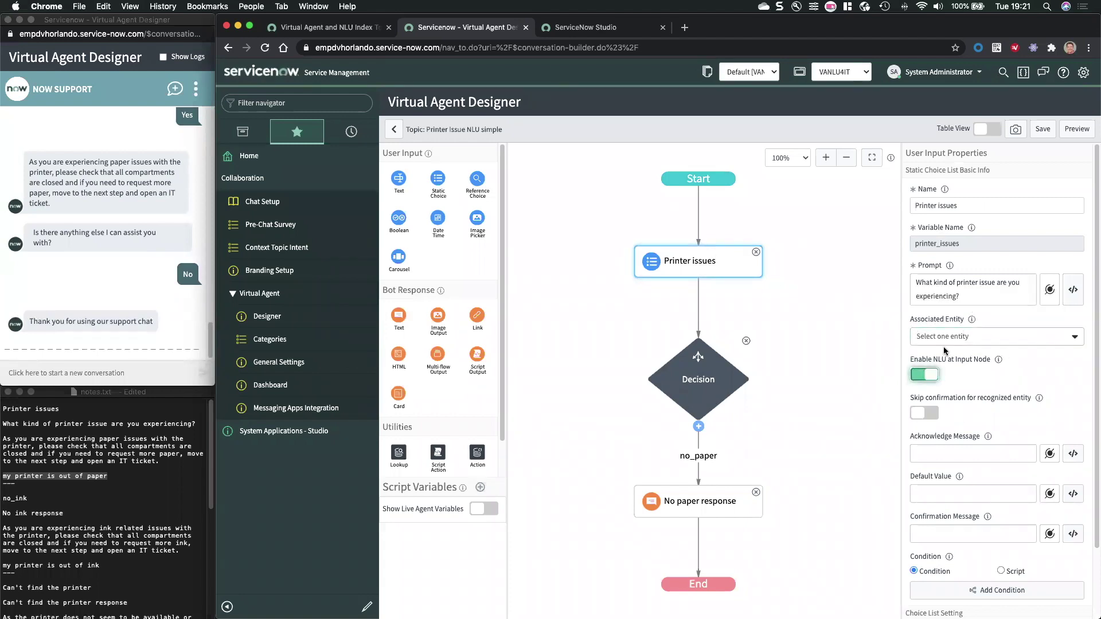
pyautogui.click(923, 417)
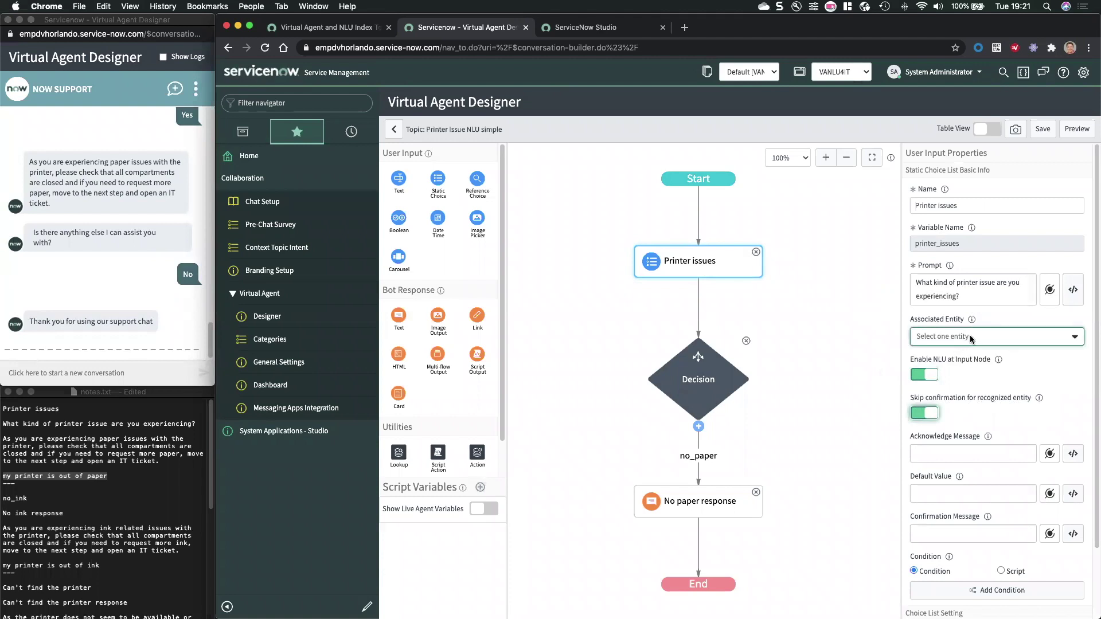
pyautogui.click(969, 334)
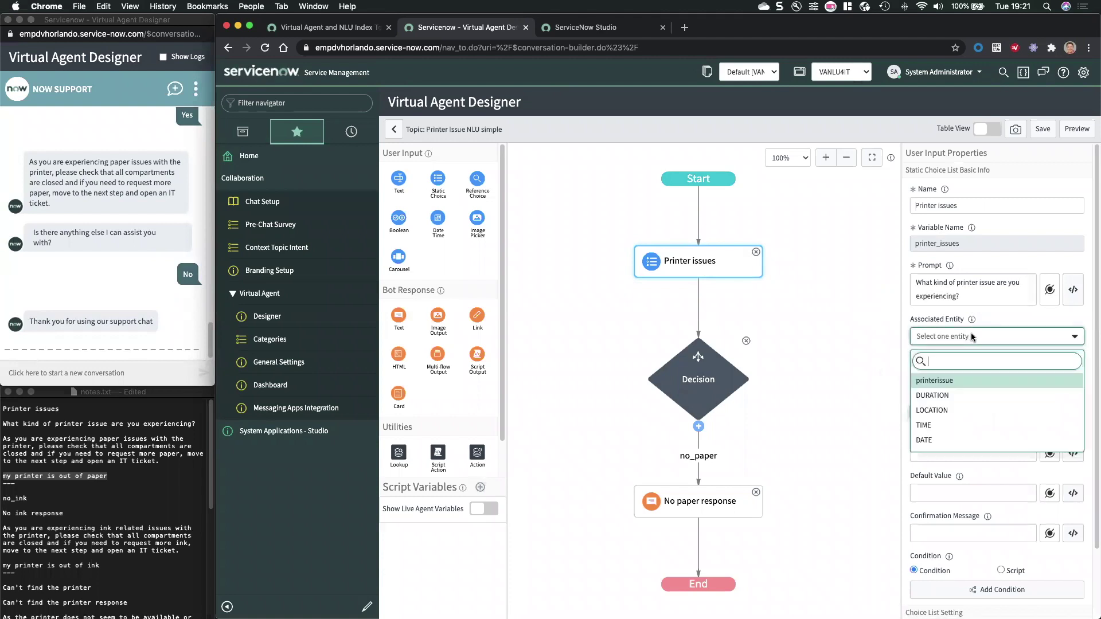
pyautogui.click(949, 379)
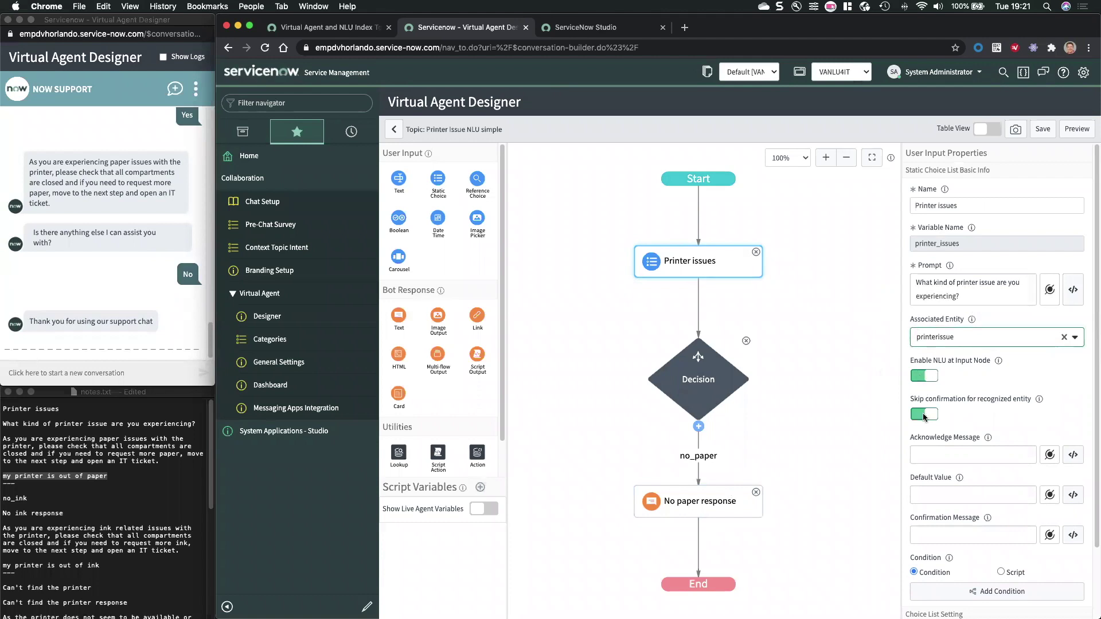
pyautogui.scroll(-3, 881, 356)
pyautogui.scroll(-2, 1014, 404)
pyautogui.scroll(2, 1012, 403)
pyautogui.click(1042, 129)
pyautogui.click(395, 129)
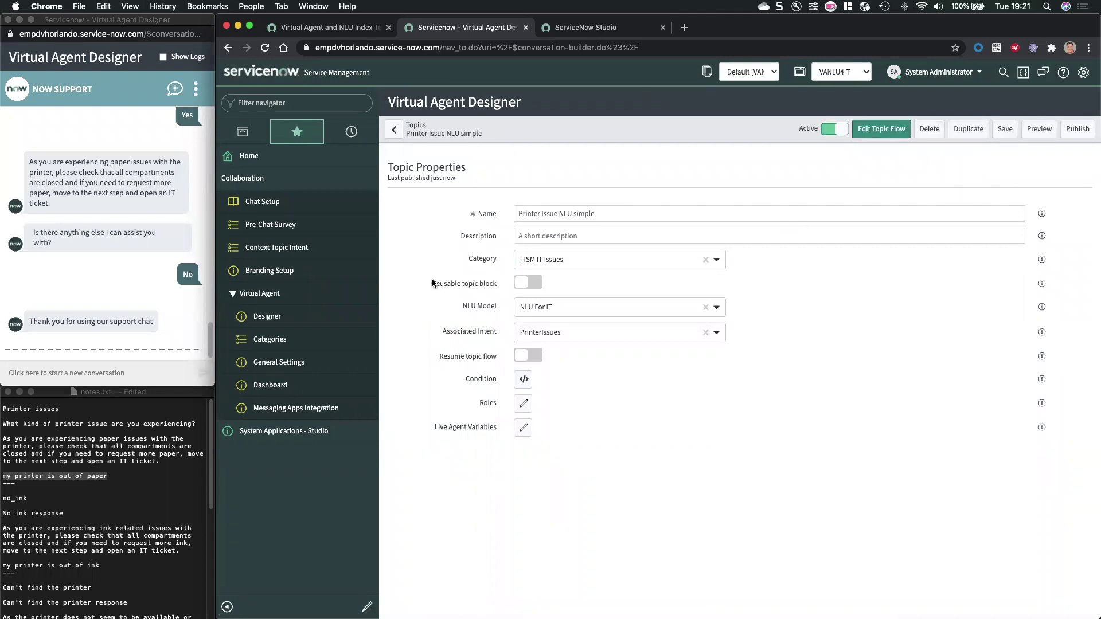
# In a new test conversation, send 'my printer is out of paper' and decline further help.
pyautogui.click(87, 374)
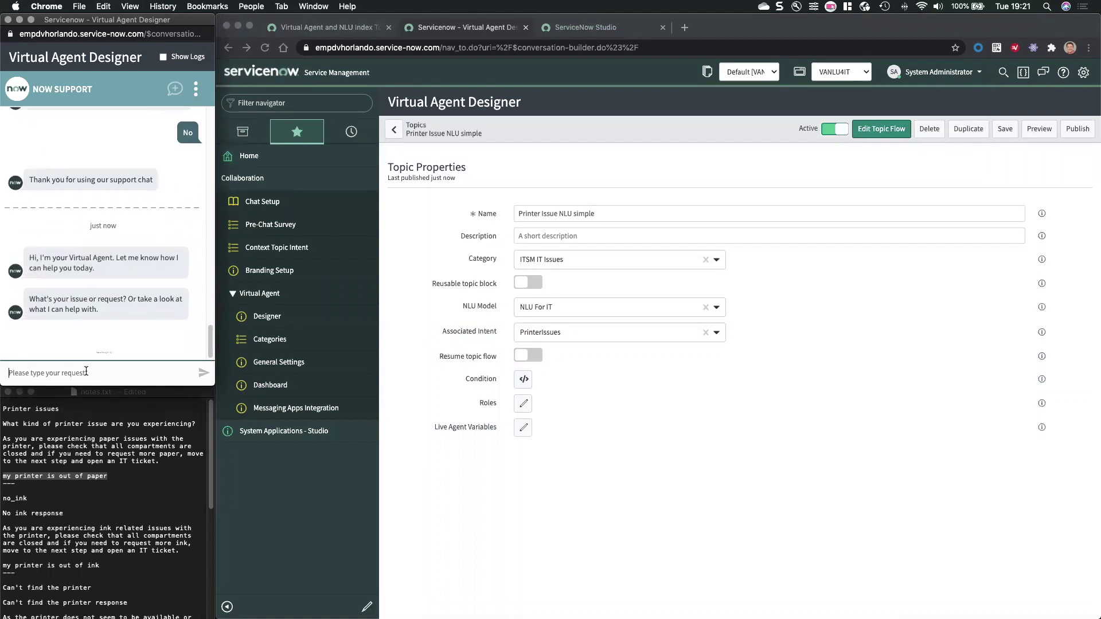
pyautogui.press('super+v')
pyautogui.press('Return')
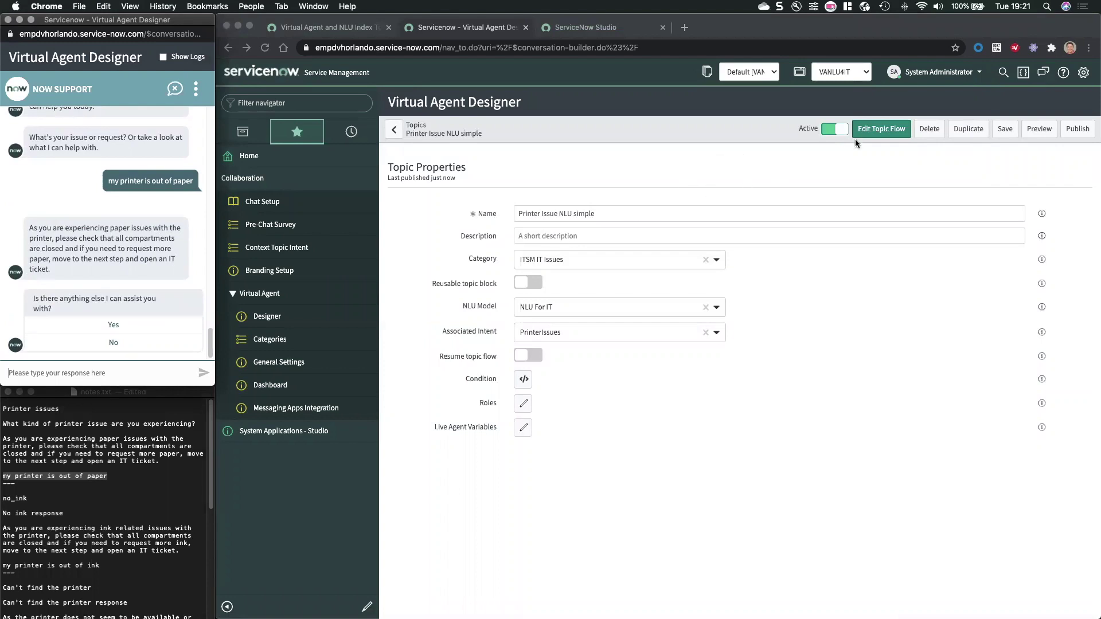
pyautogui.click(131, 344)
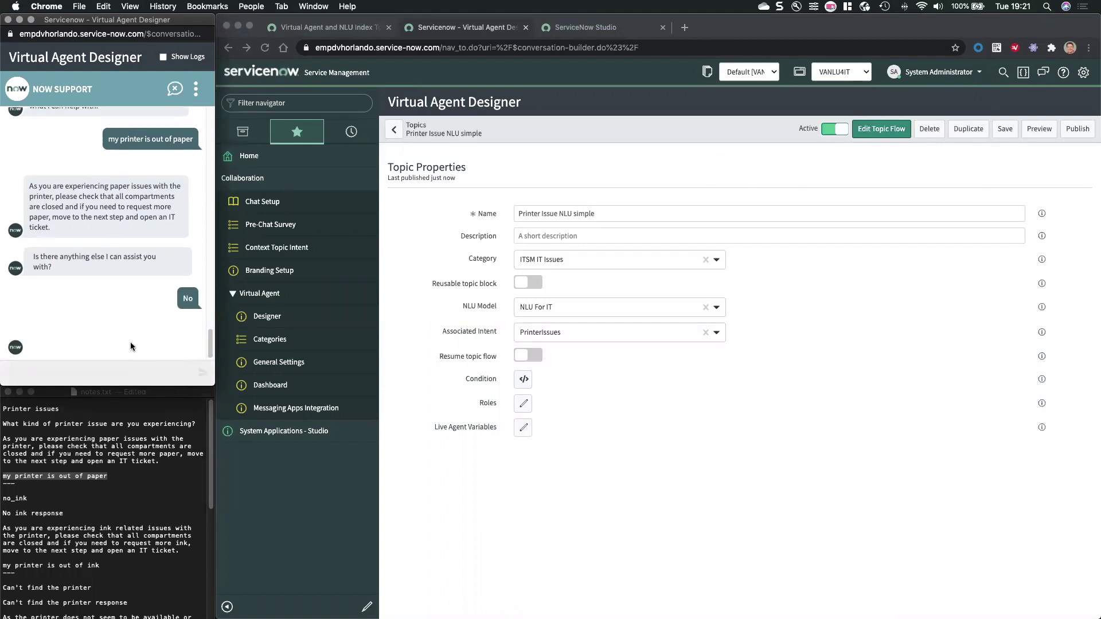
pyautogui.click(881, 130)
# Add a new Decision branch named no_ink with a Text response connected to End.
pyautogui.click(883, 129)
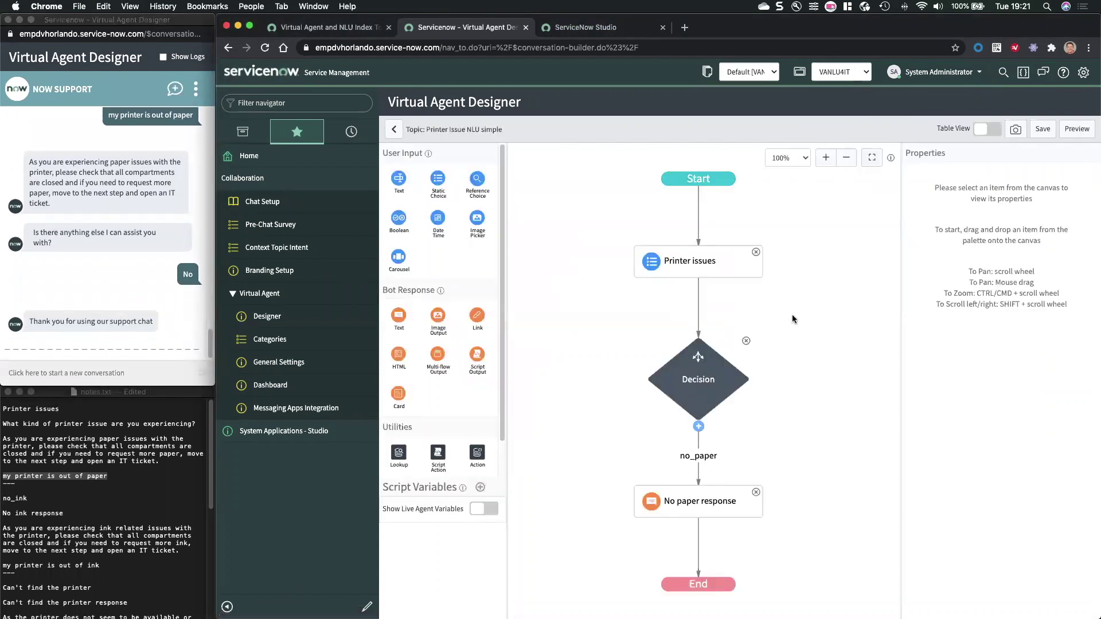
pyautogui.click(699, 426)
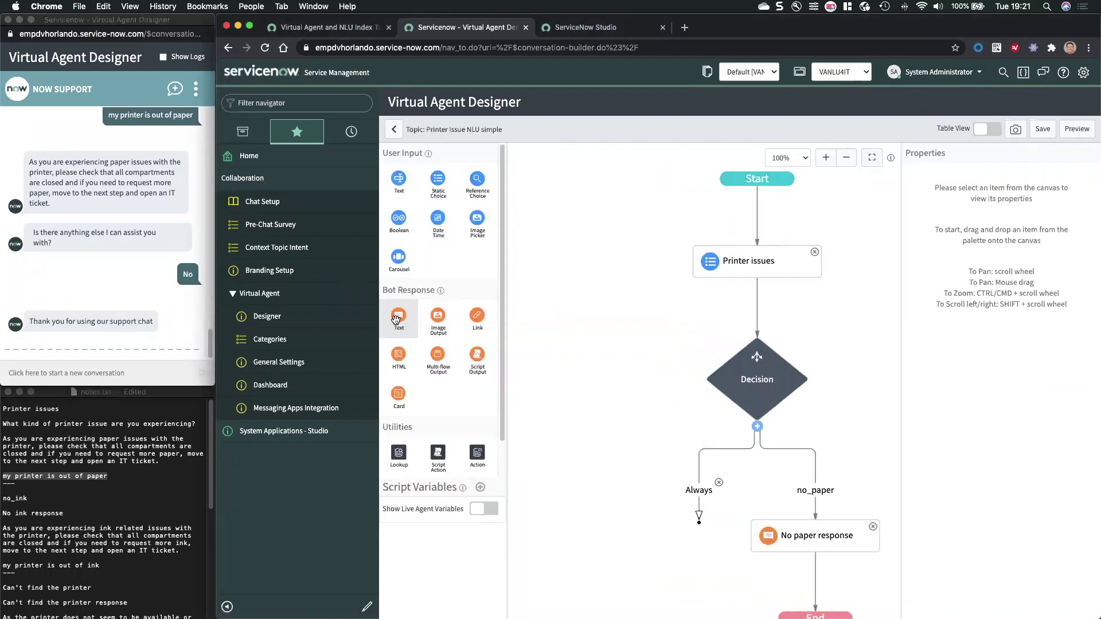
pyautogui.moveTo(398, 315); pyautogui.dragTo(693, 491)
pyautogui.scroll(-3, 796, 510)
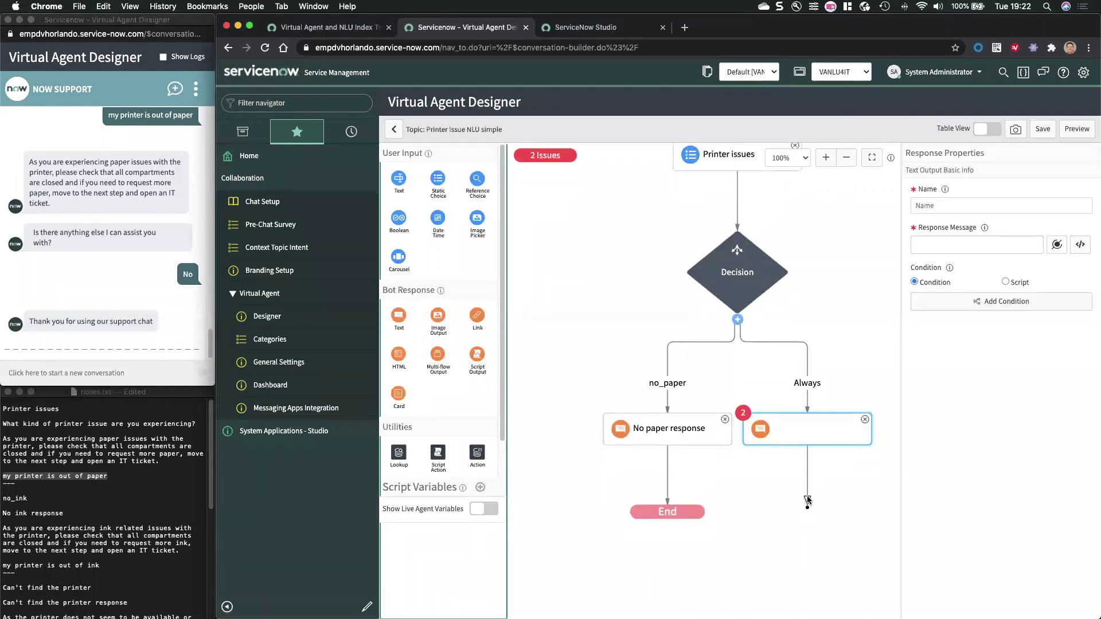
pyautogui.moveTo(807, 500); pyautogui.dragTo(677, 510)
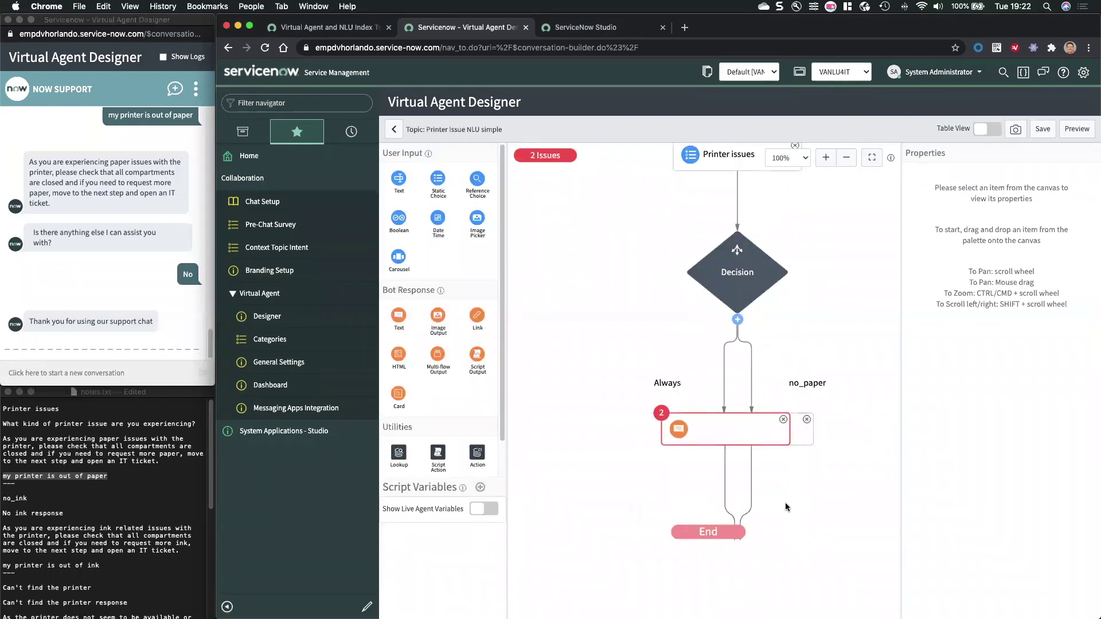
pyautogui.click(666, 383)
pyautogui.doubleClick(966, 185)
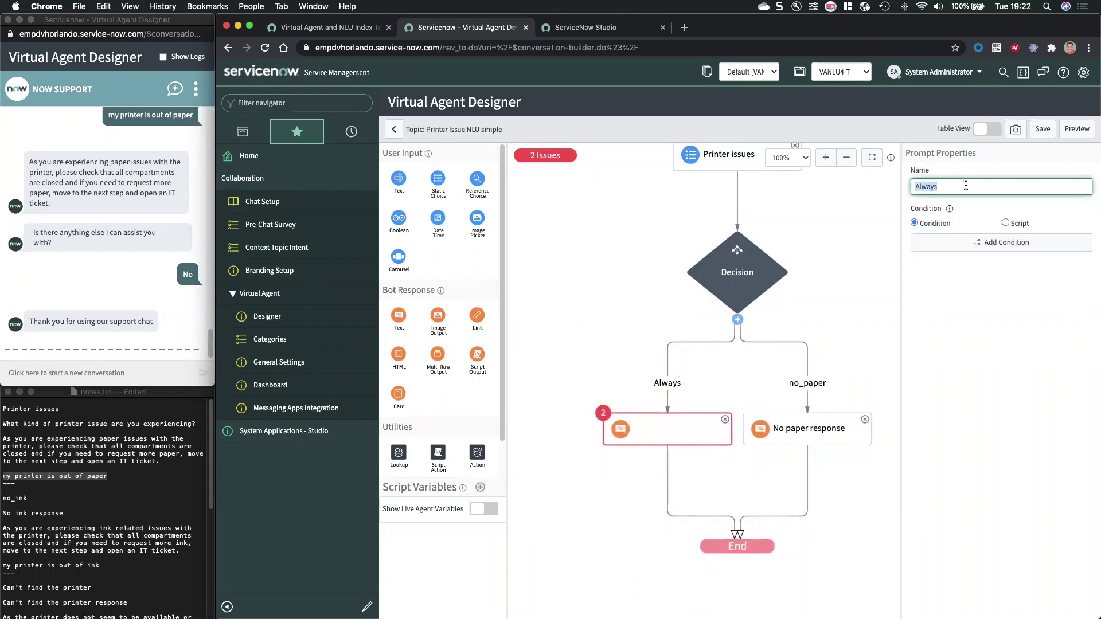
pyautogui.write('no_ink')
pyautogui.moveTo(973, 187); pyautogui.dragTo(873, 193)
# Name the response 'No ink response', give it the ink-issues message from the notes, and save.
pyautogui.click(697, 423)
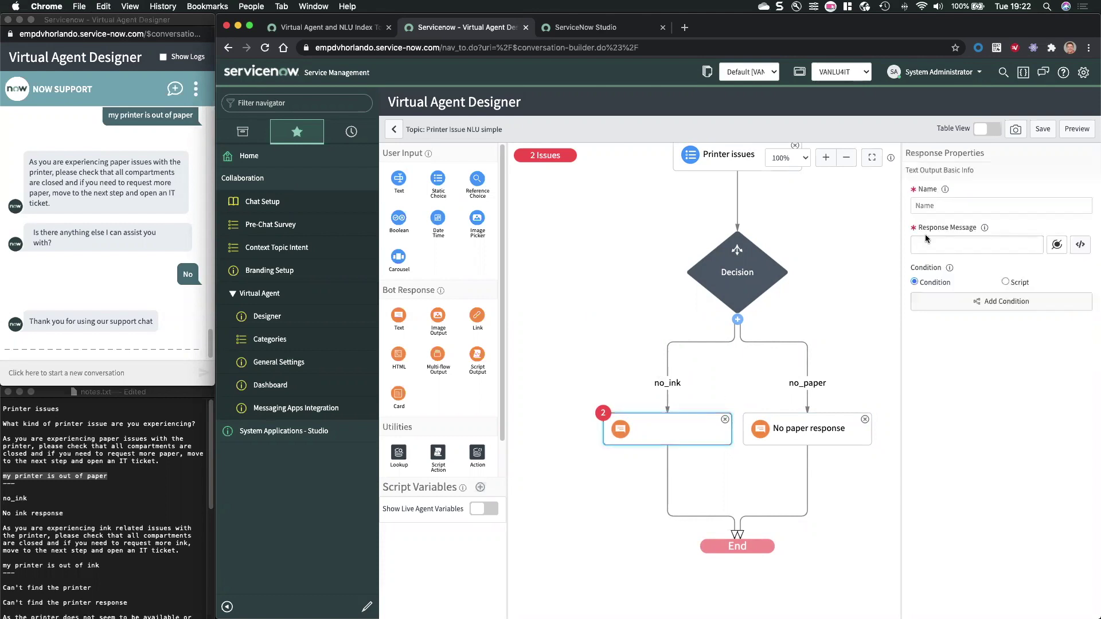
pyautogui.click(928, 205)
pyautogui.write('No ')
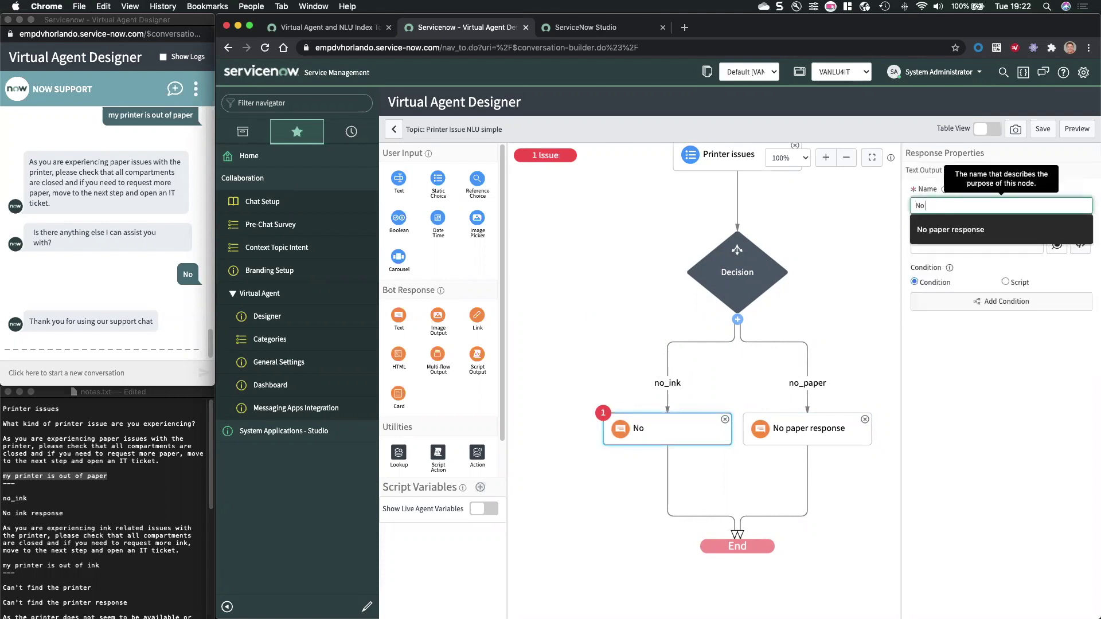
pyautogui.write('ink response')
pyautogui.click(142, 549)
pyautogui.moveTo(182, 549); pyautogui.dragTo(6, 525)
pyautogui.press('super+c')
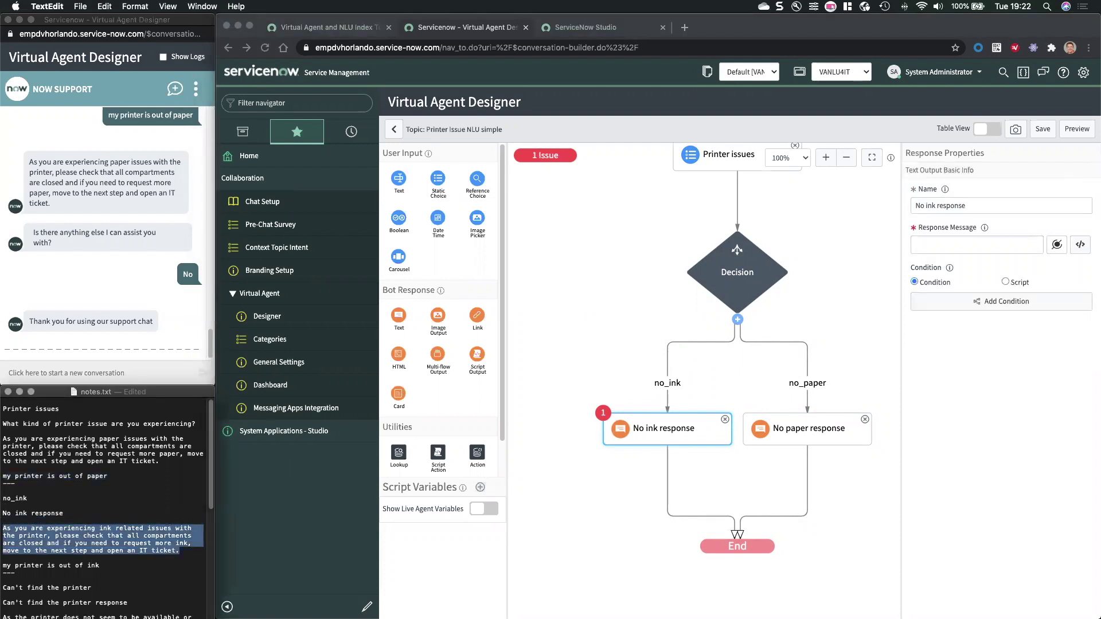
pyautogui.click(954, 249)
pyautogui.press('super+v')
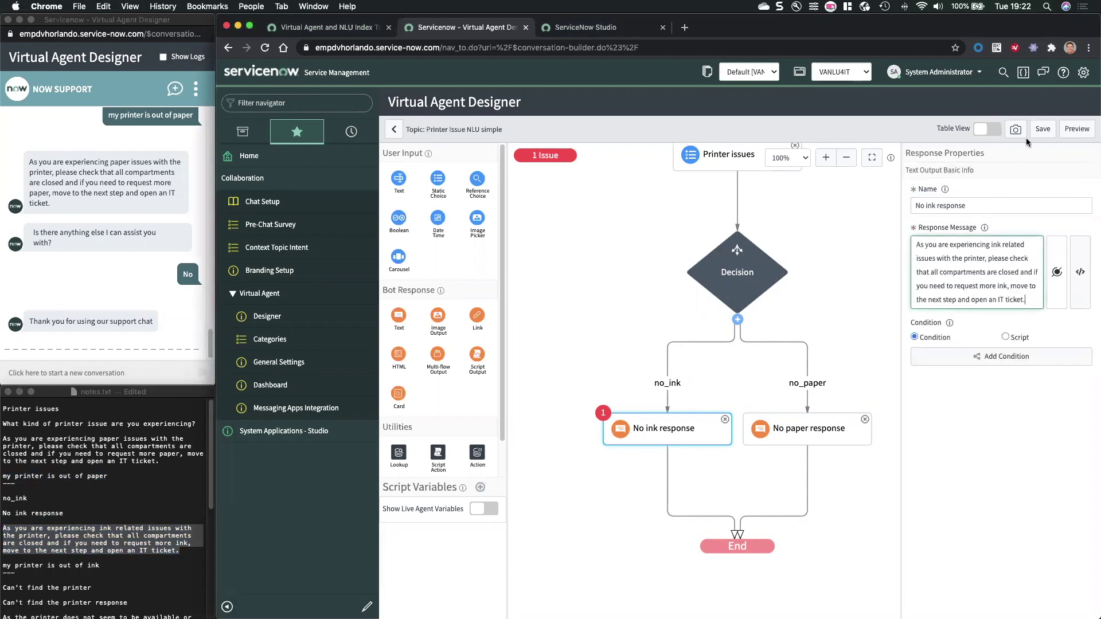
pyautogui.click(1041, 129)
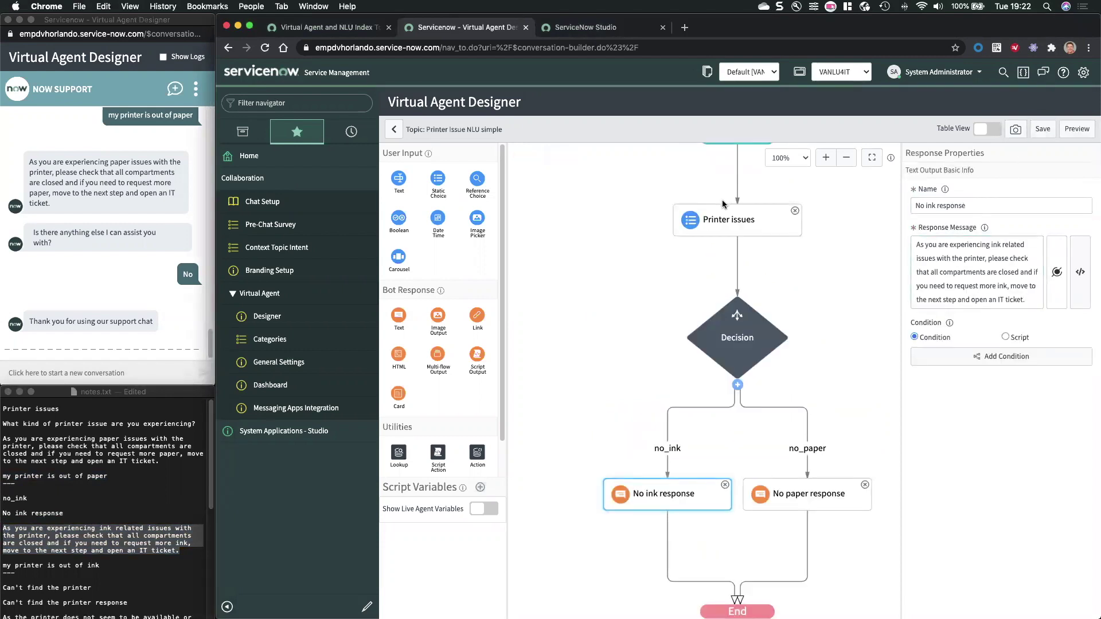
# Add a choice with label and value no_ink to the Printer issues choice list and save.
pyautogui.click(735, 223)
pyautogui.scroll(-2, 987, 479)
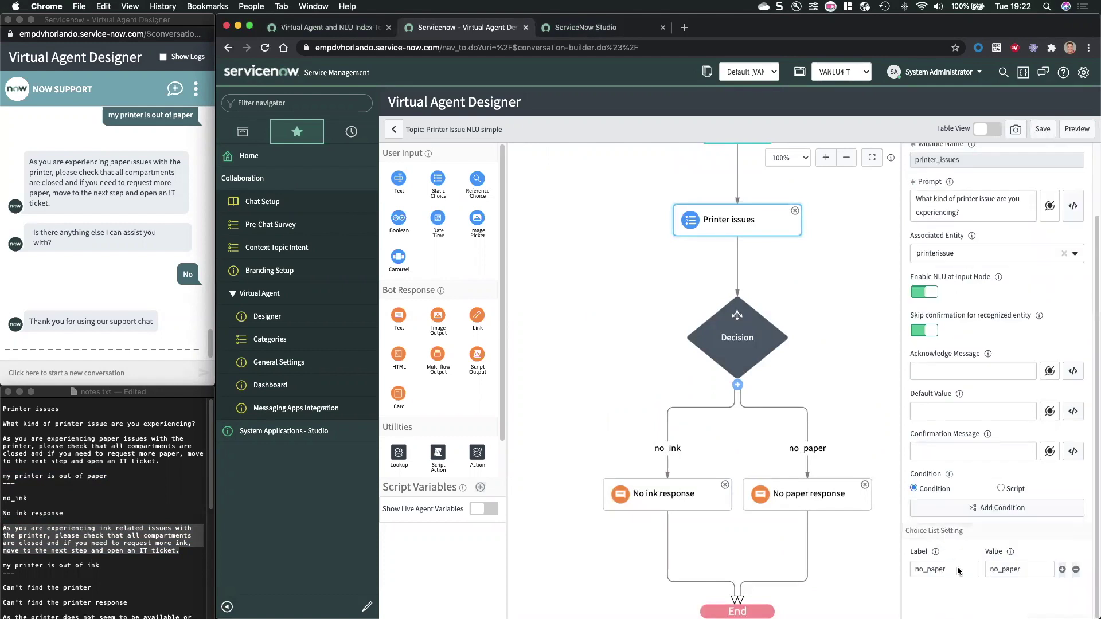
pyautogui.click(1061, 570)
pyautogui.click(932, 587)
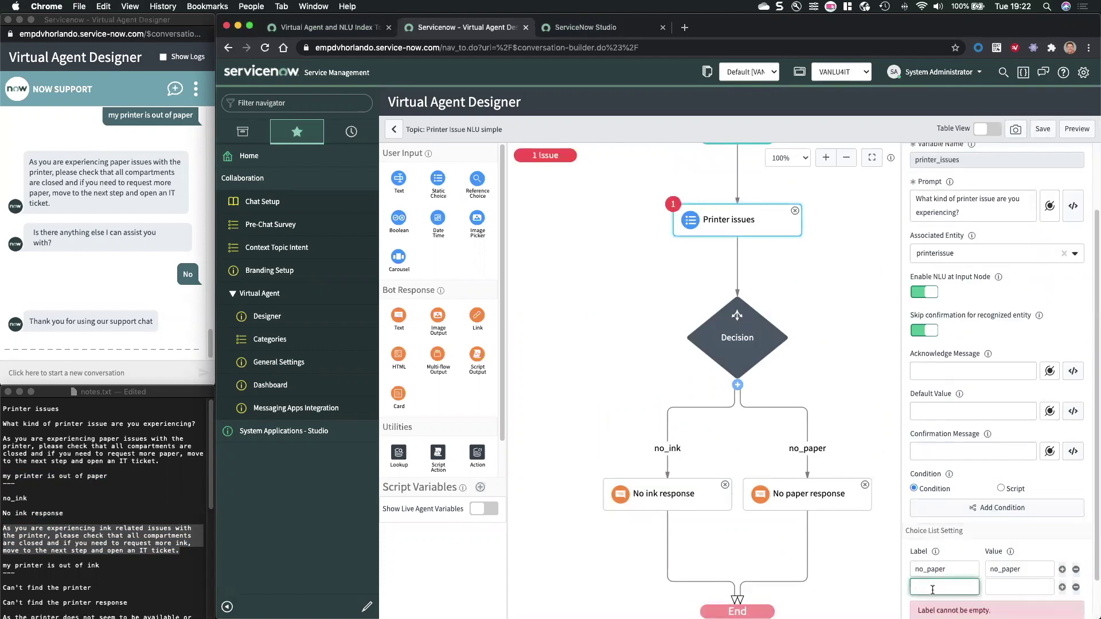
pyautogui.press('super+v')
pyautogui.press('super+a')
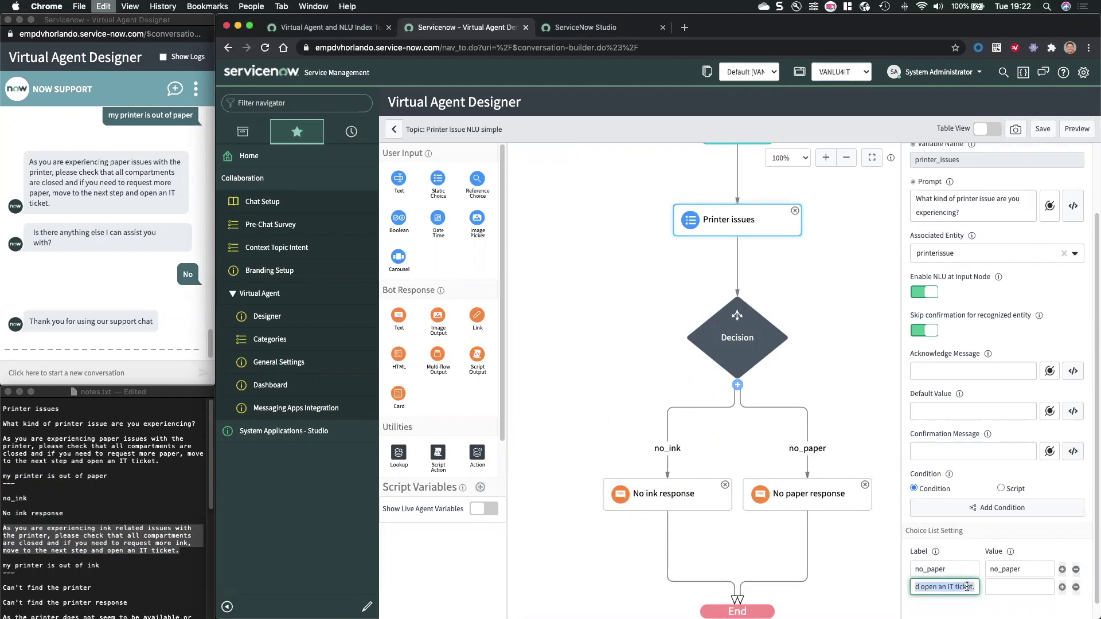
pyautogui.write('no_in')
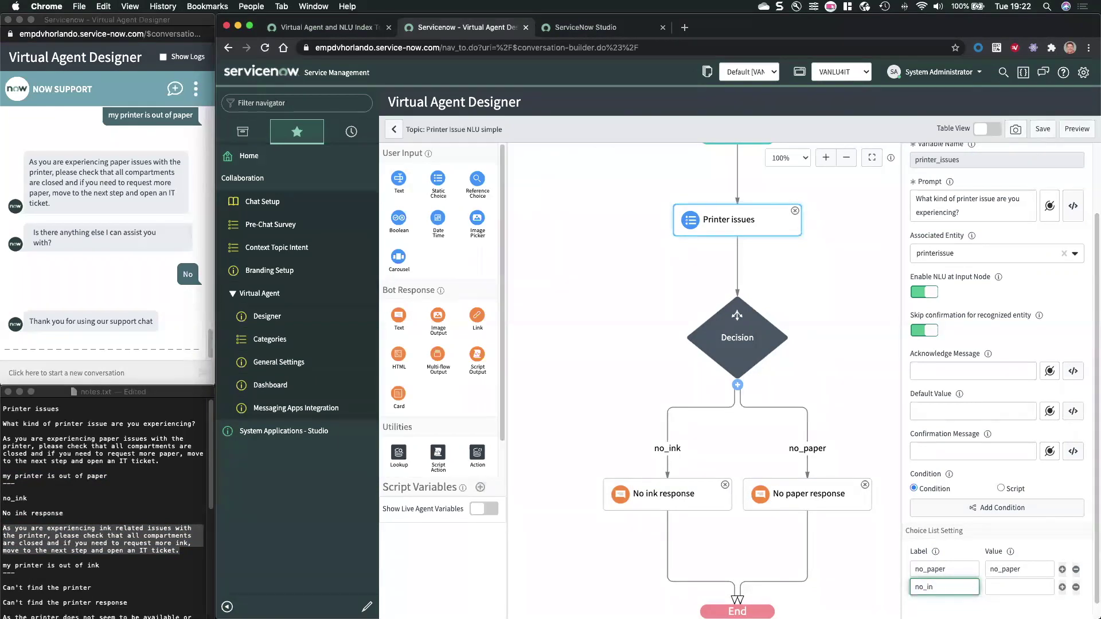
pyautogui.write('k')
pyautogui.press('Tab')
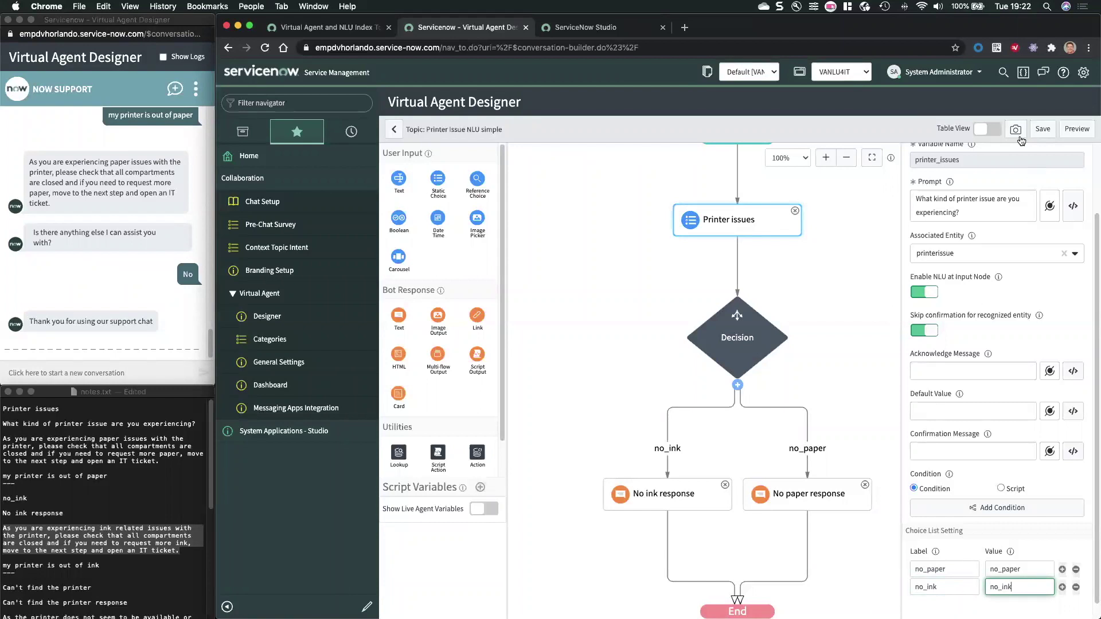
pyautogui.click(1041, 130)
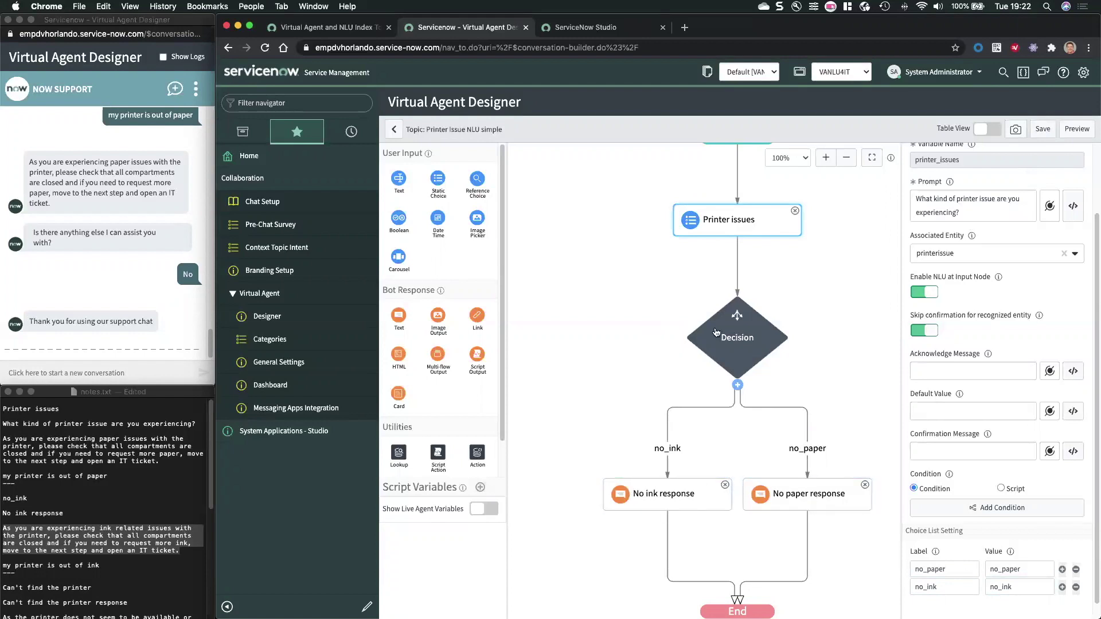
# Give the no_ink branch the condition 'Printer Issues is no_ink' and save it.
pyautogui.click(668, 449)
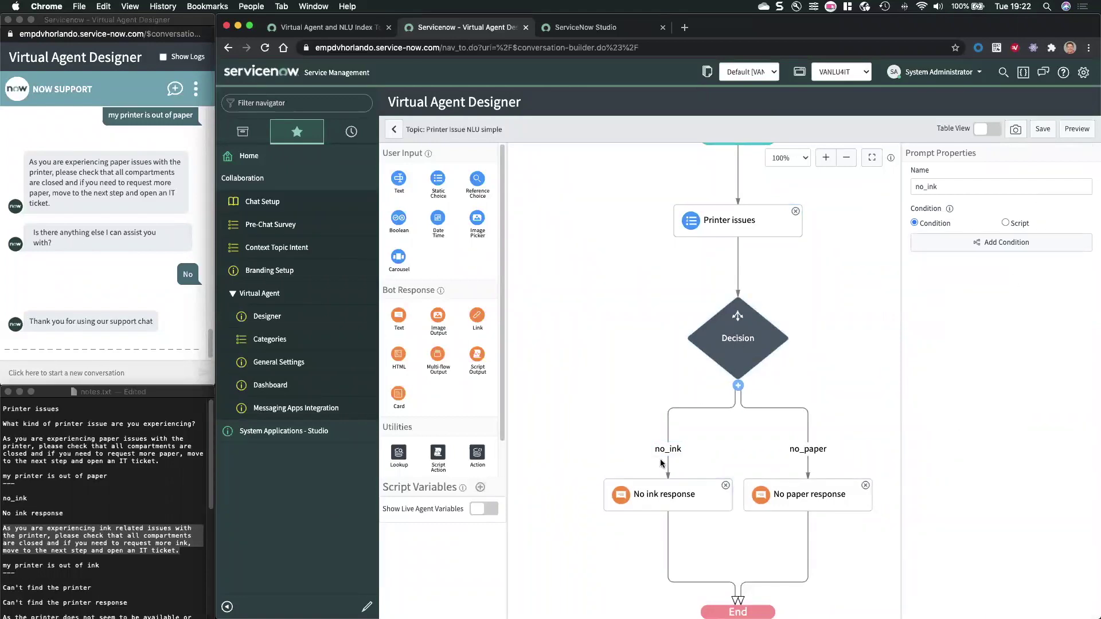
pyautogui.click(1008, 242)
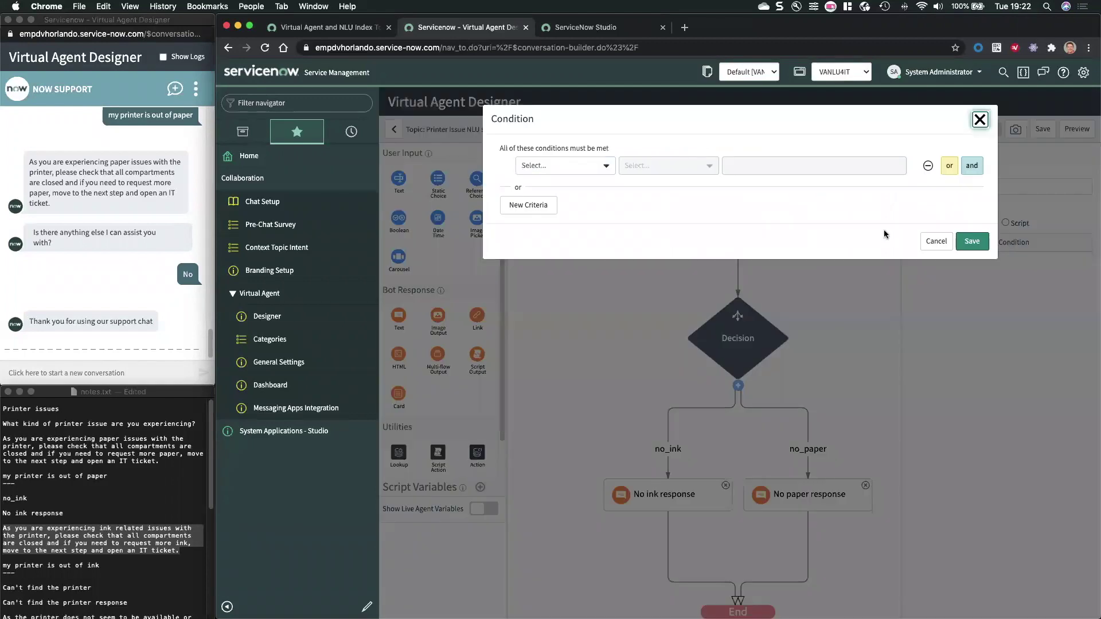
pyautogui.click(580, 171)
pyautogui.click(573, 210)
pyautogui.click(754, 165)
pyautogui.click(756, 221)
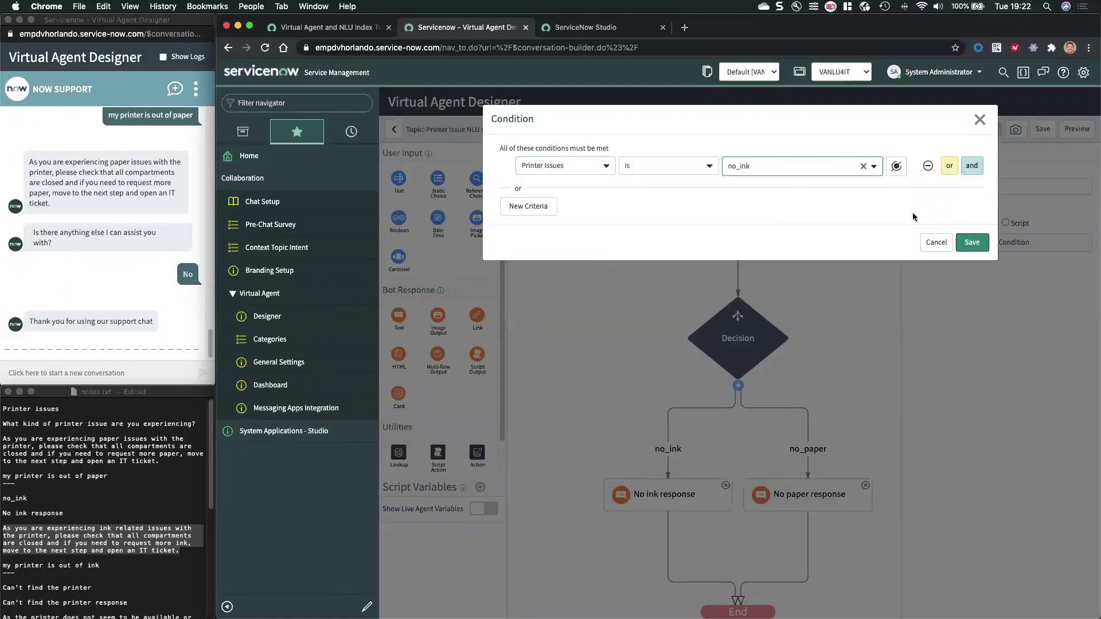
pyautogui.click(972, 242)
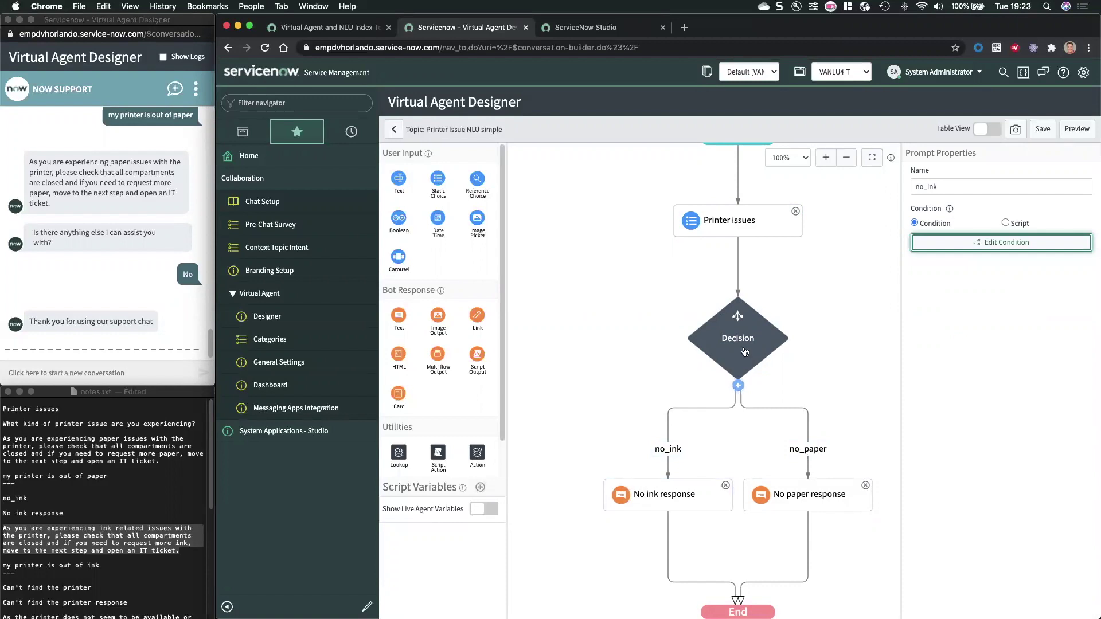
# Start a new test conversation and send 'my printer is out of ink' copied from the notes.
pyautogui.click(107, 369)
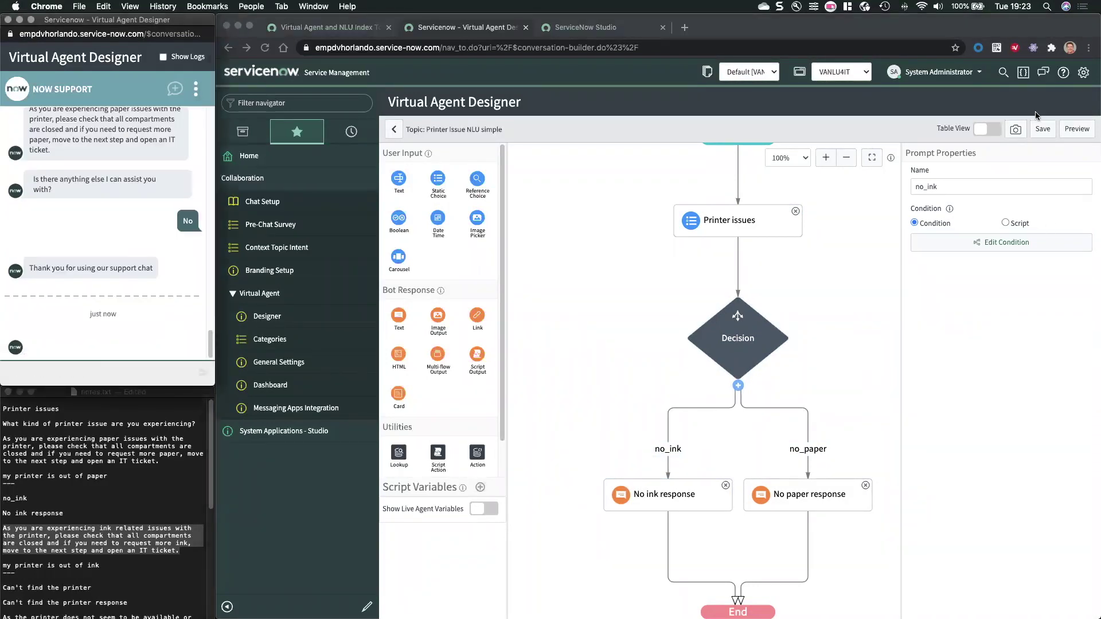
pyautogui.moveTo(99, 565); pyautogui.dragTo(4, 567)
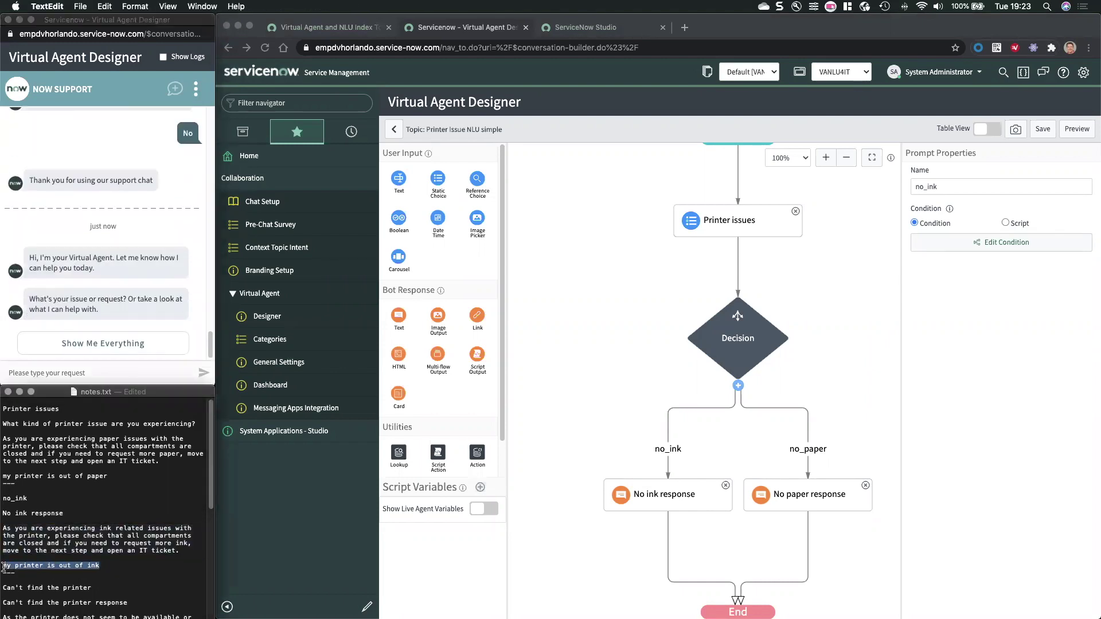
pyautogui.press('super+c')
pyautogui.click(93, 372)
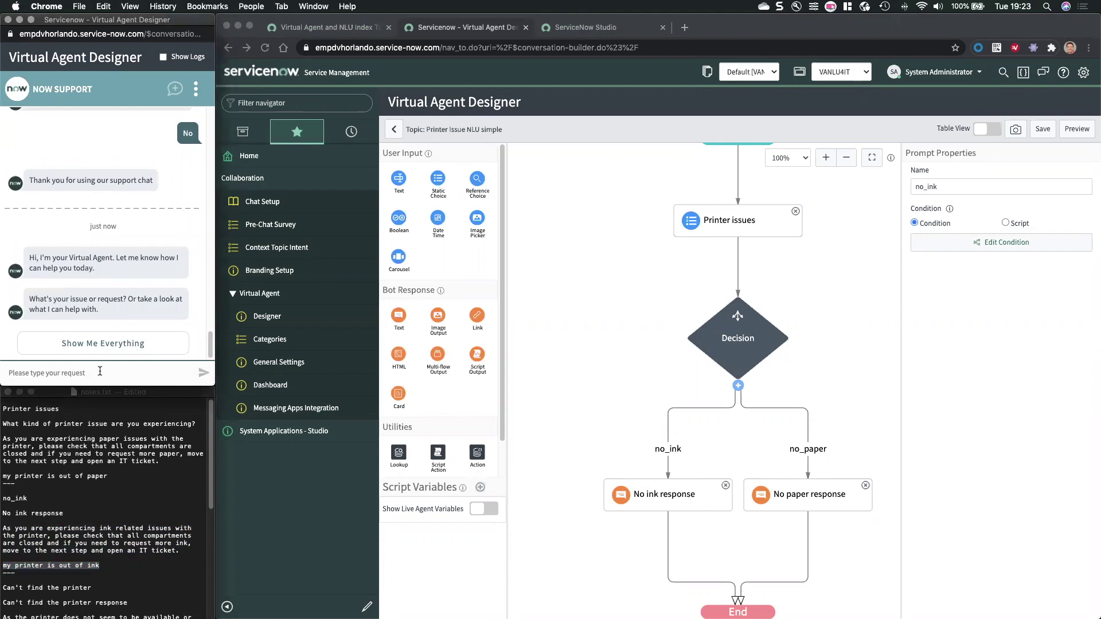
pyautogui.press('super+v')
pyautogui.press('Return')
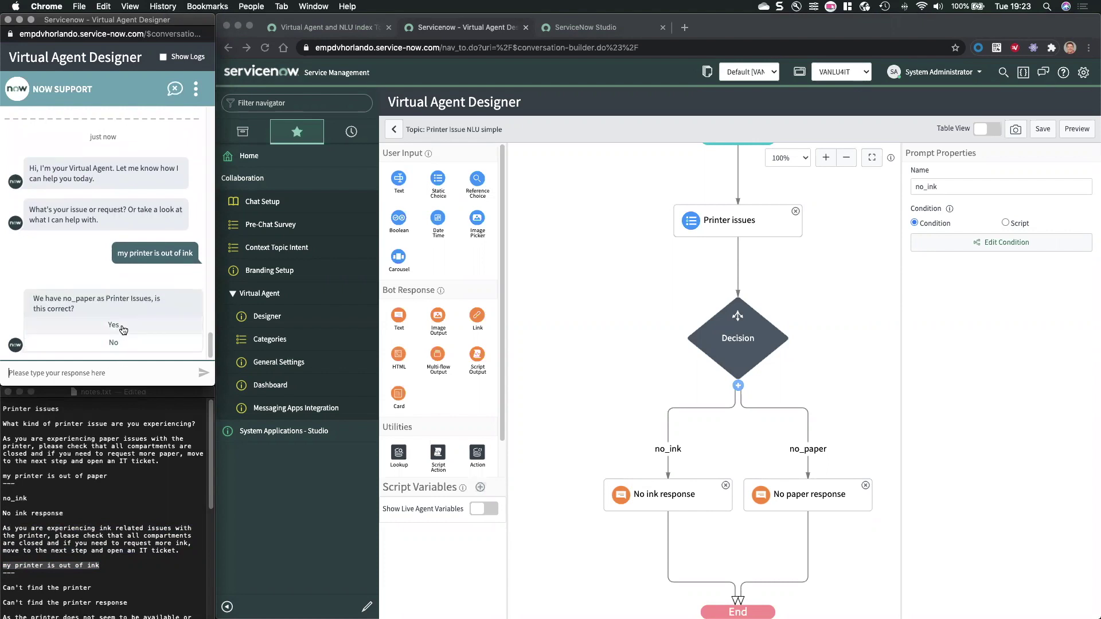
# Return to Topic Properties and finish the open chat by answering No, Yes, then No.
pyautogui.click(568, 182)
pyautogui.click(393, 129)
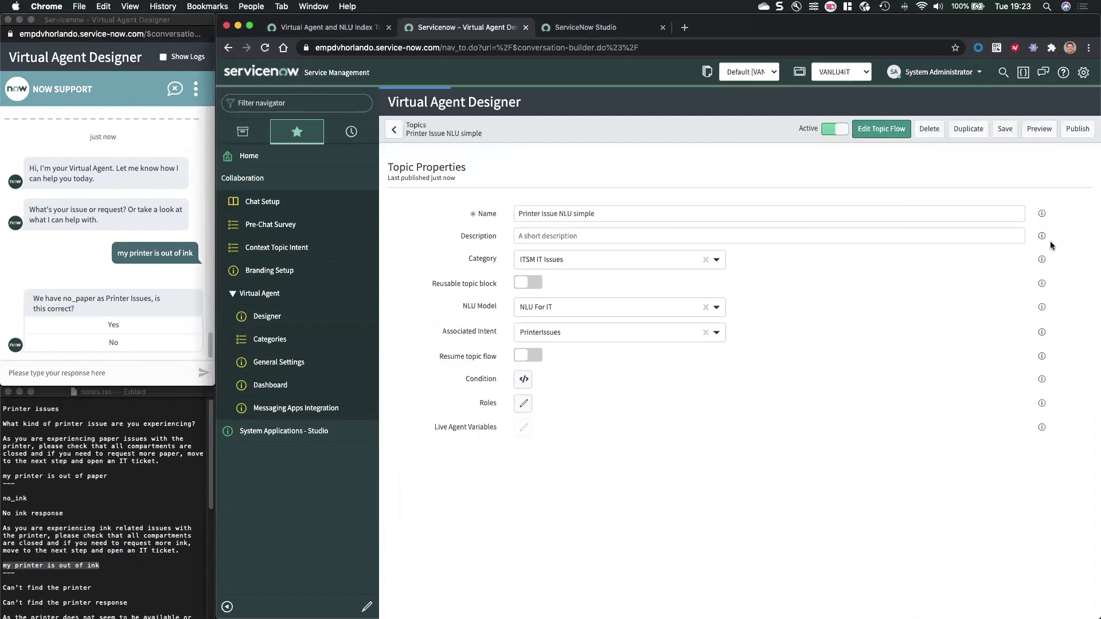
pyautogui.click(119, 343)
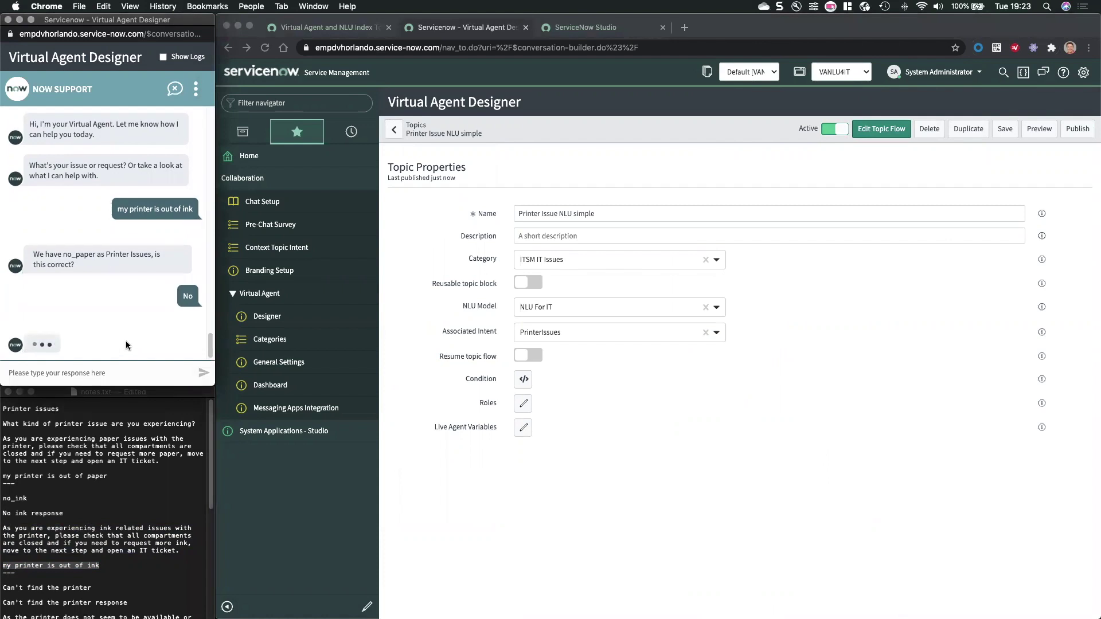
pyautogui.click(121, 326)
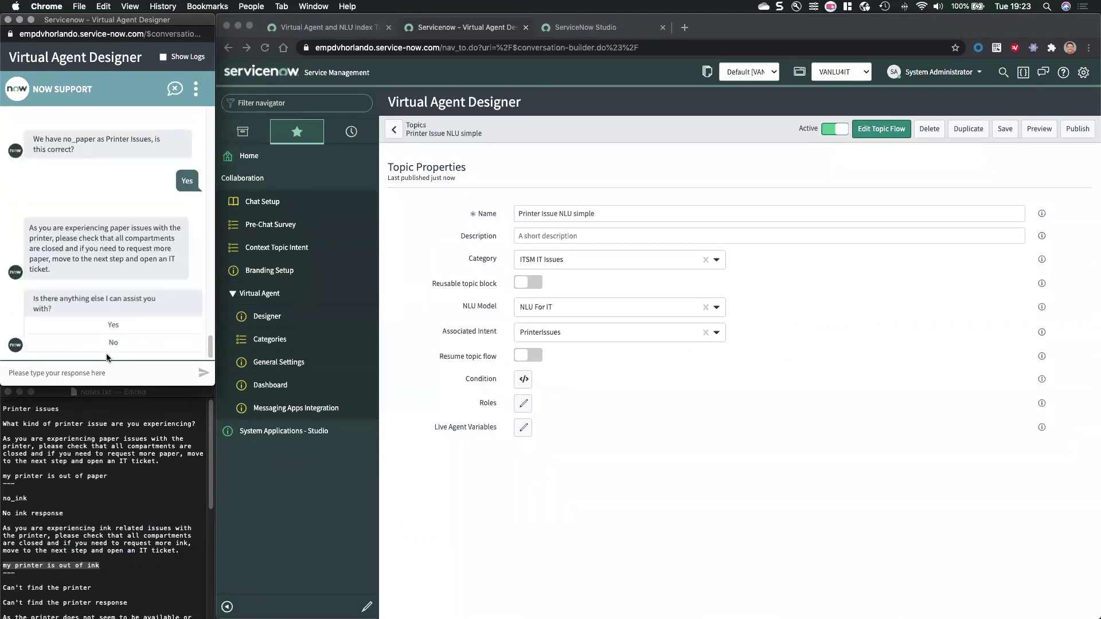
pyautogui.click(108, 347)
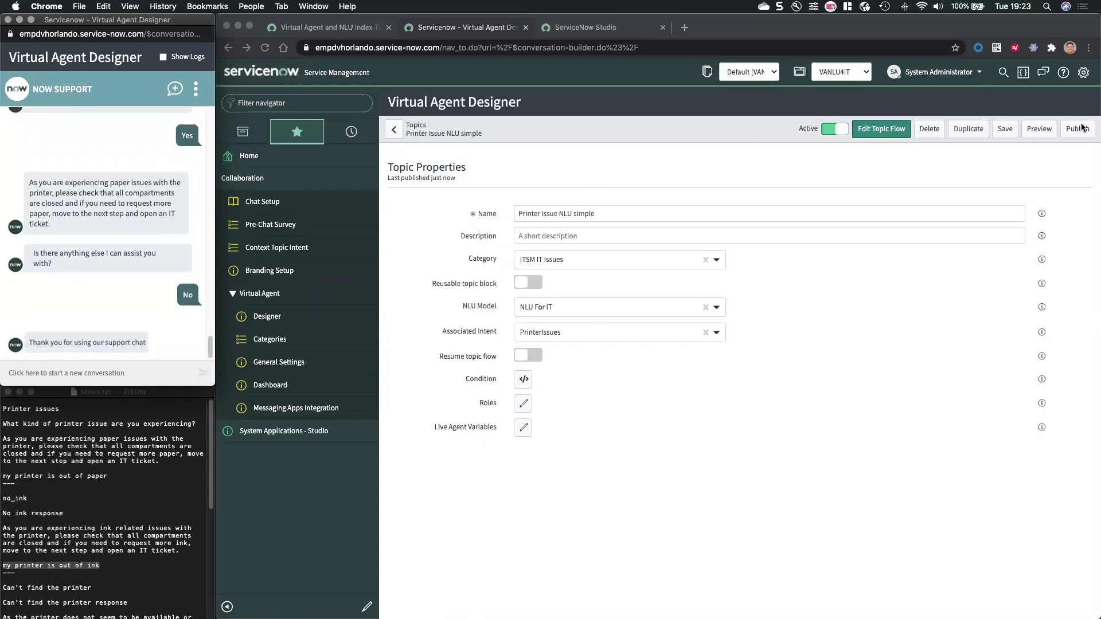
# Start a new test conversation and resend 'my printer is out of ink'.
pyautogui.click(613, 180)
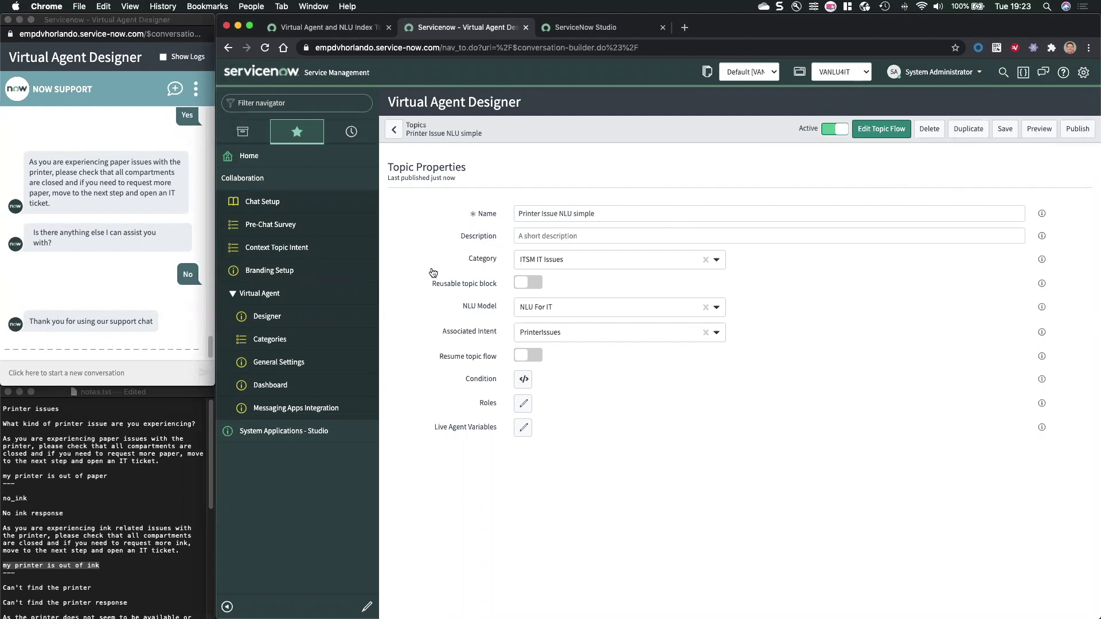
pyautogui.click(109, 374)
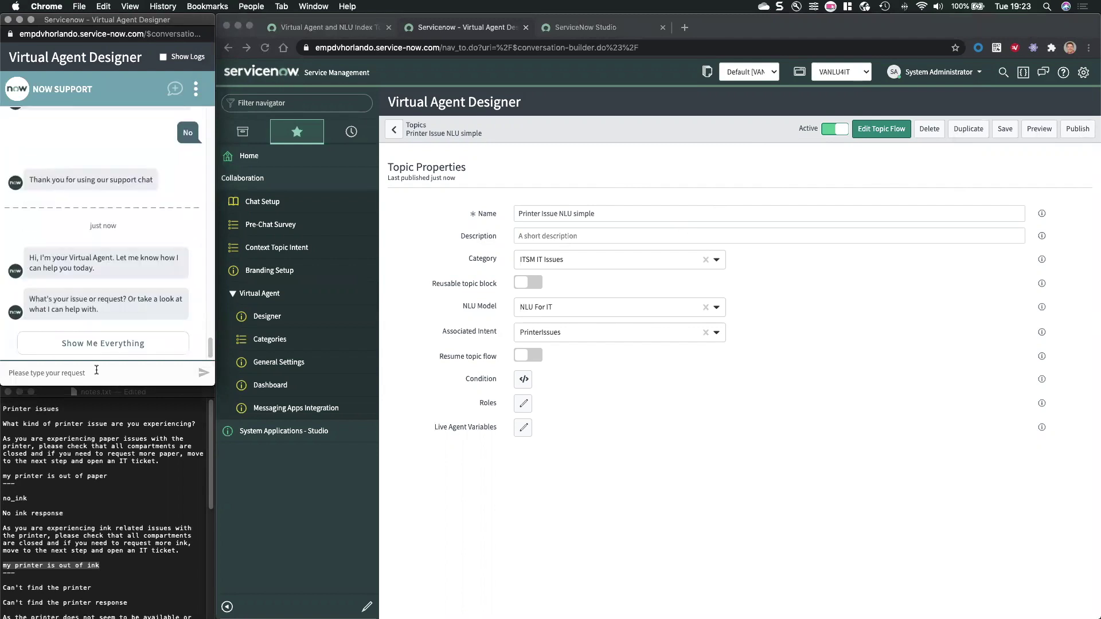
pyautogui.press('super+v')
pyautogui.press('Return')
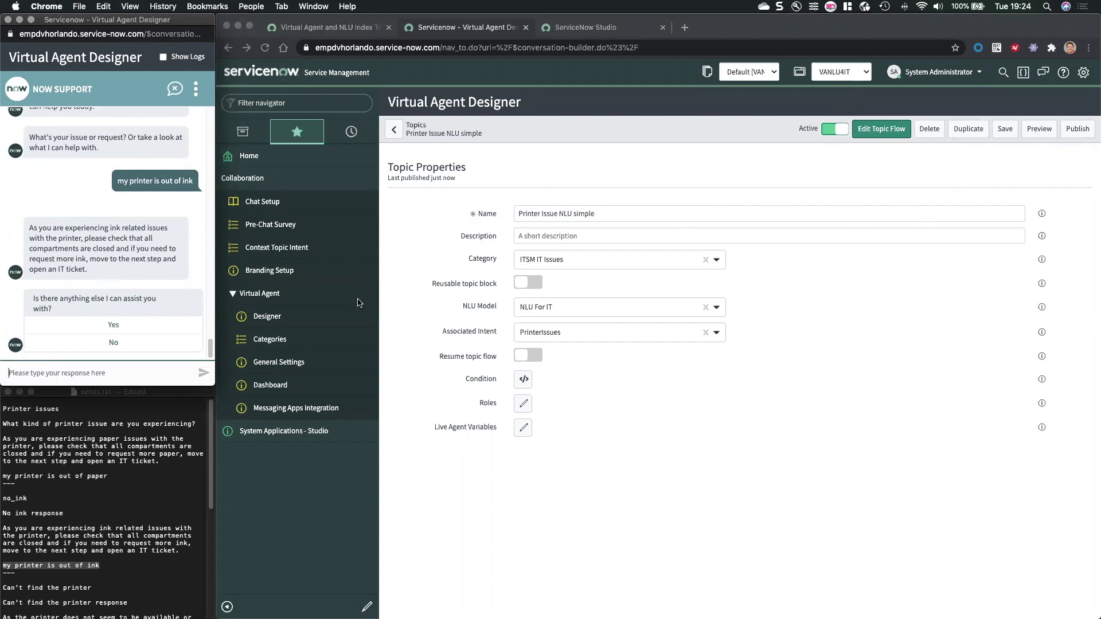
# Add 'Can't find the printer' as label and value of a third Printer issues choice and save.
pyautogui.click(893, 129)
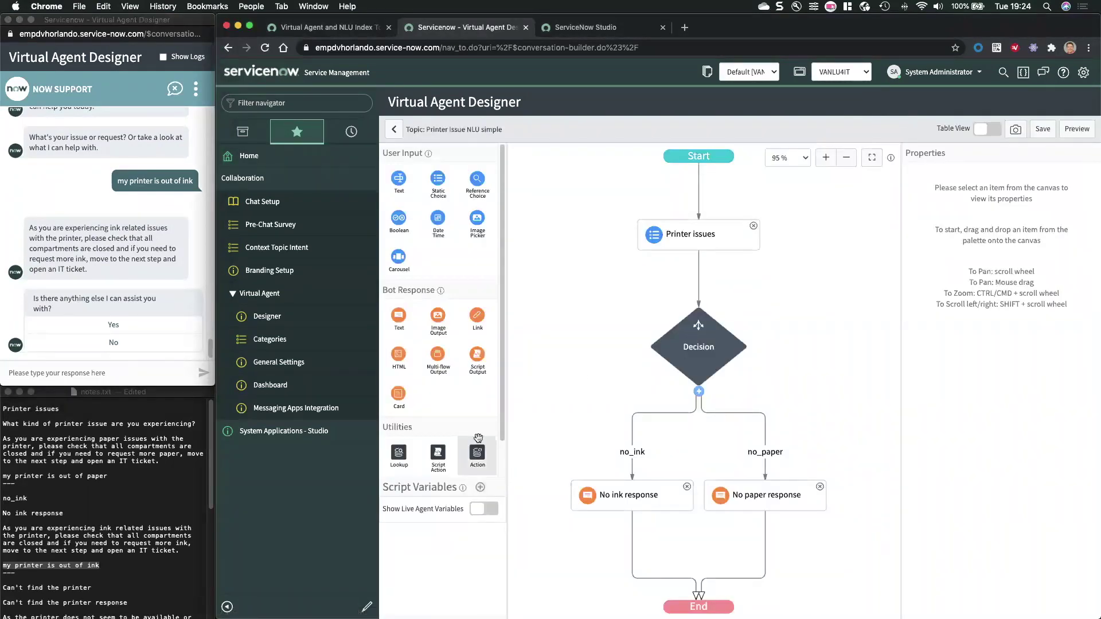
pyautogui.click(58, 591)
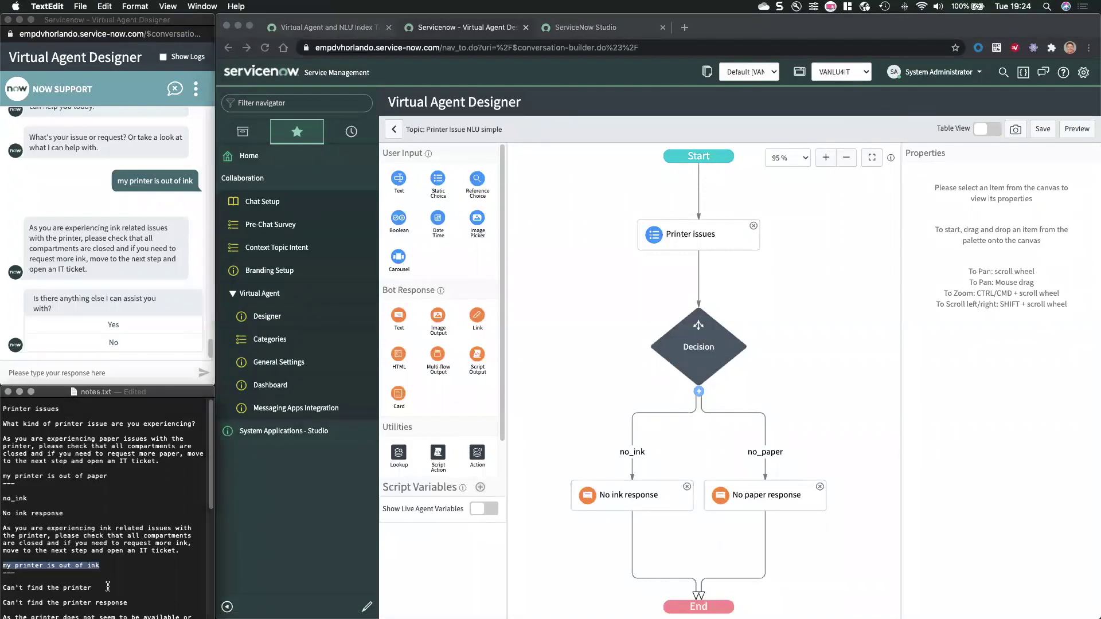
pyautogui.click(65, 586)
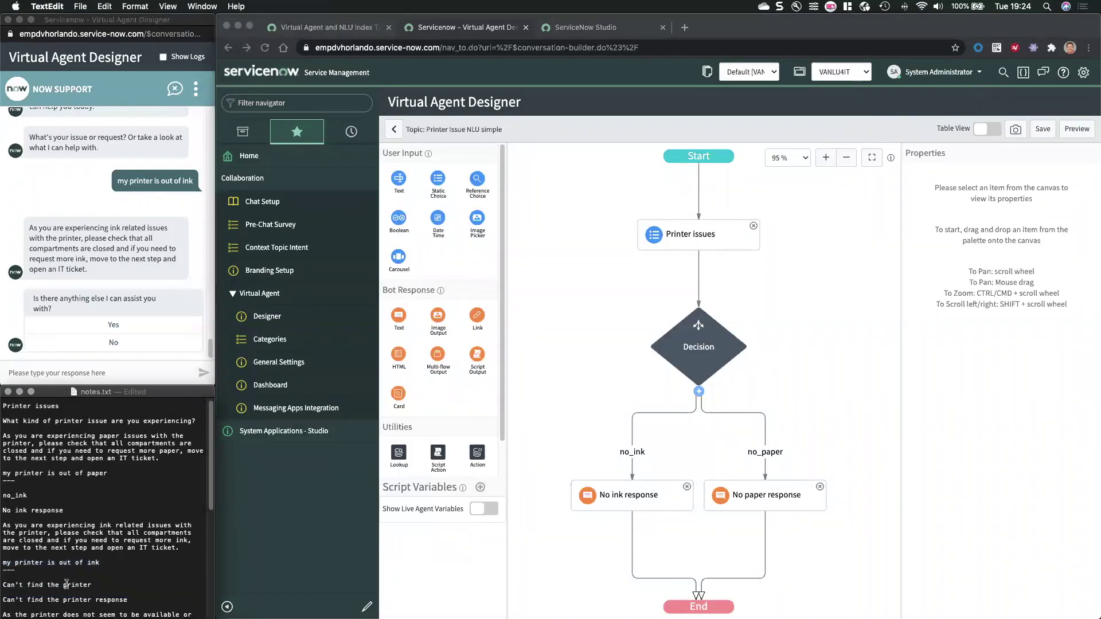
pyautogui.moveTo(91, 585); pyautogui.dragTo(4, 585)
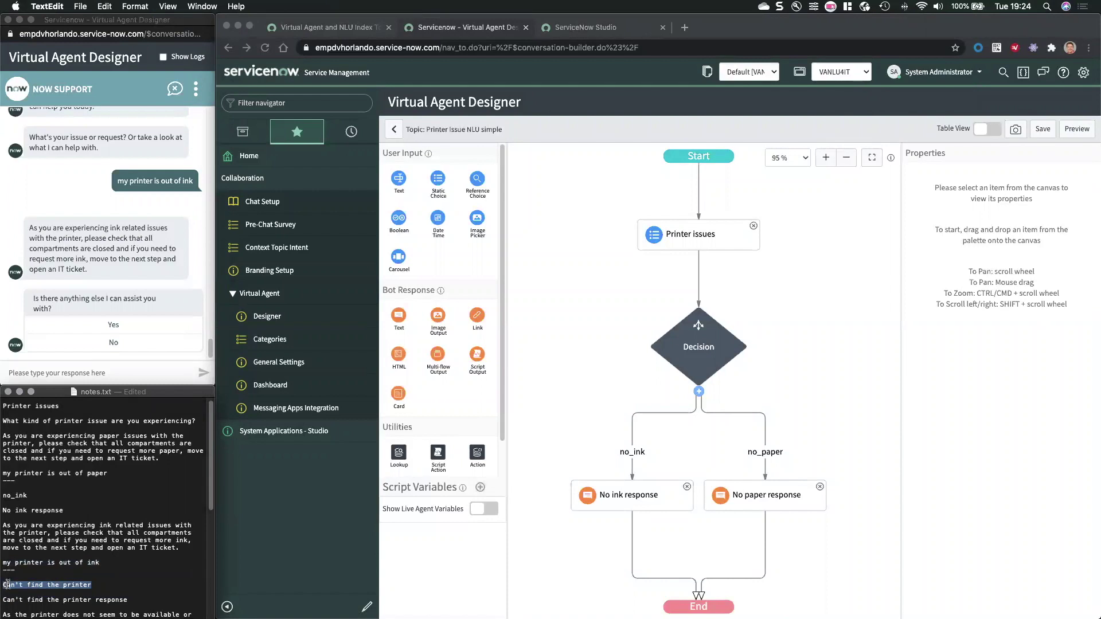
pyautogui.press('super+c')
pyautogui.click(711, 238)
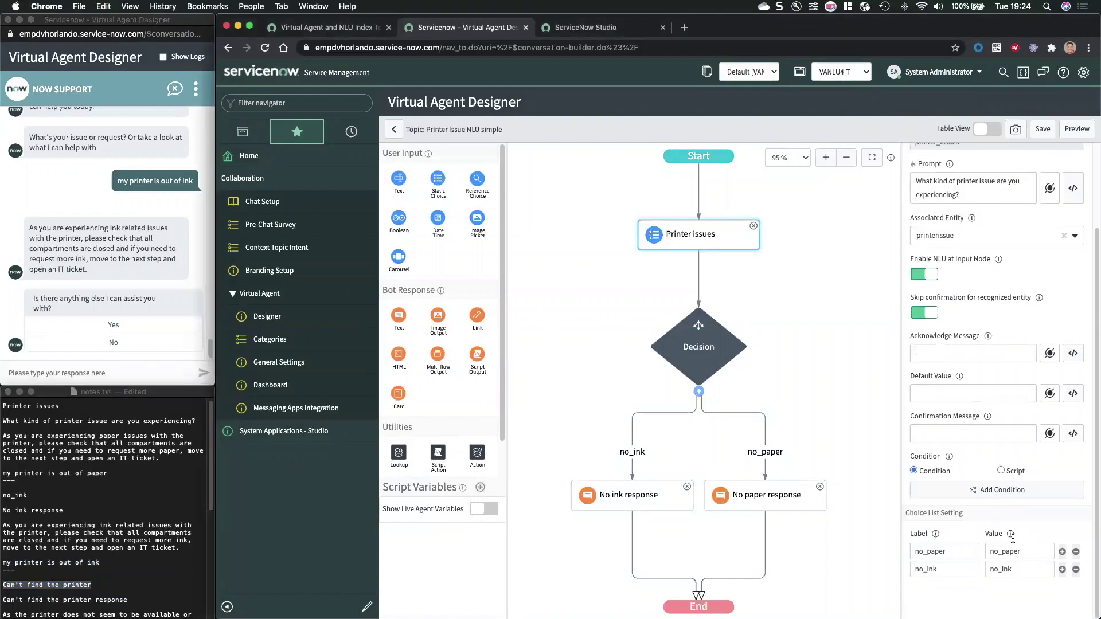
pyautogui.click(1061, 570)
pyautogui.click(940, 587)
pyautogui.press('super+v')
pyautogui.click(1008, 587)
pyautogui.press('super+v')
pyautogui.click(1041, 137)
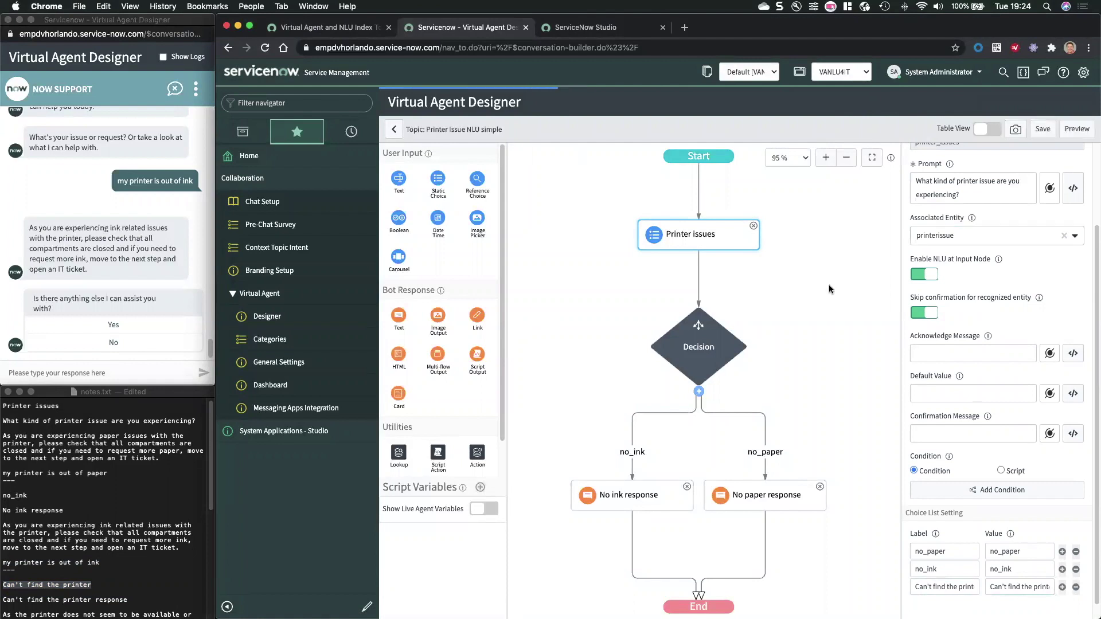
# Add a Decision branch named 'Can't find the printer' with condition 'Printer Issues is Can't find the printer'.
pyautogui.click(699, 394)
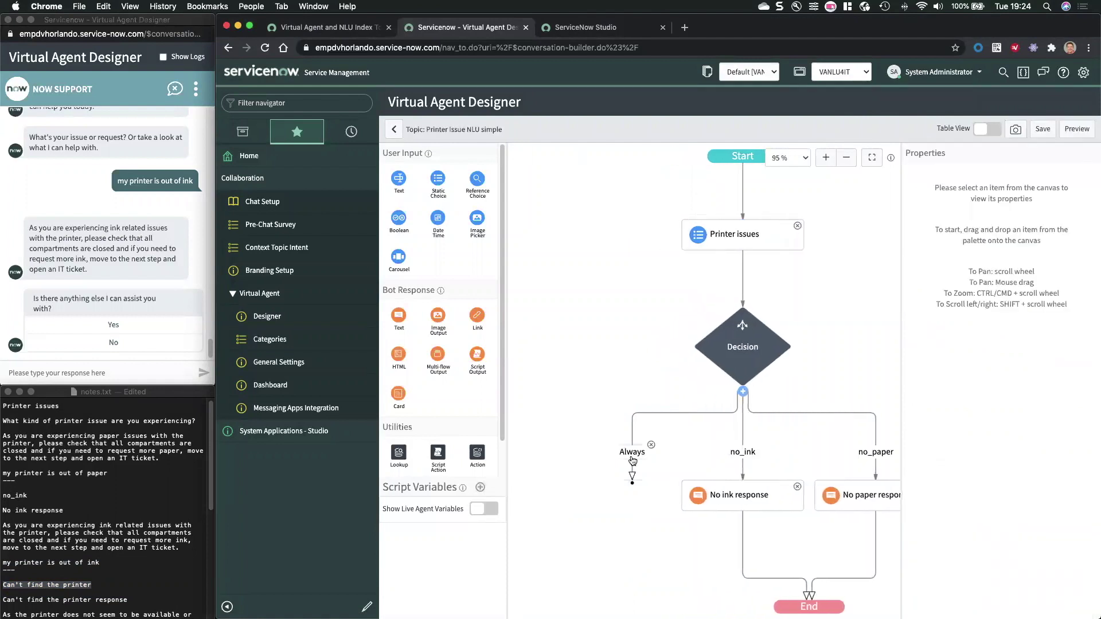
pyautogui.click(951, 188)
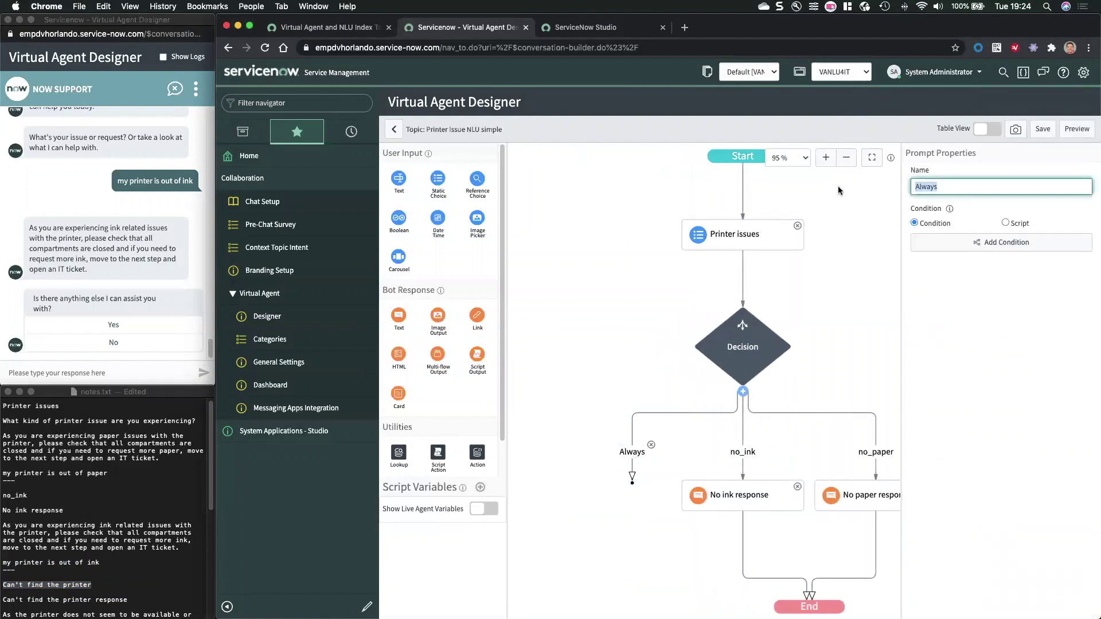
pyautogui.press('super+a')
pyautogui.press('super+v')
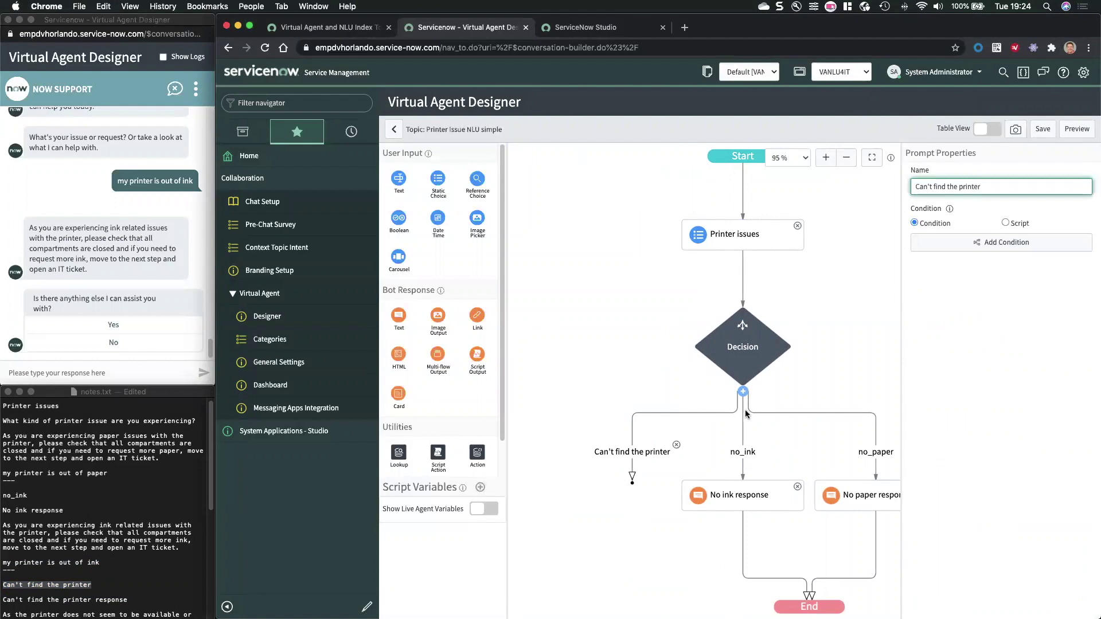
pyautogui.click(969, 242)
pyautogui.click(565, 166)
pyautogui.click(565, 210)
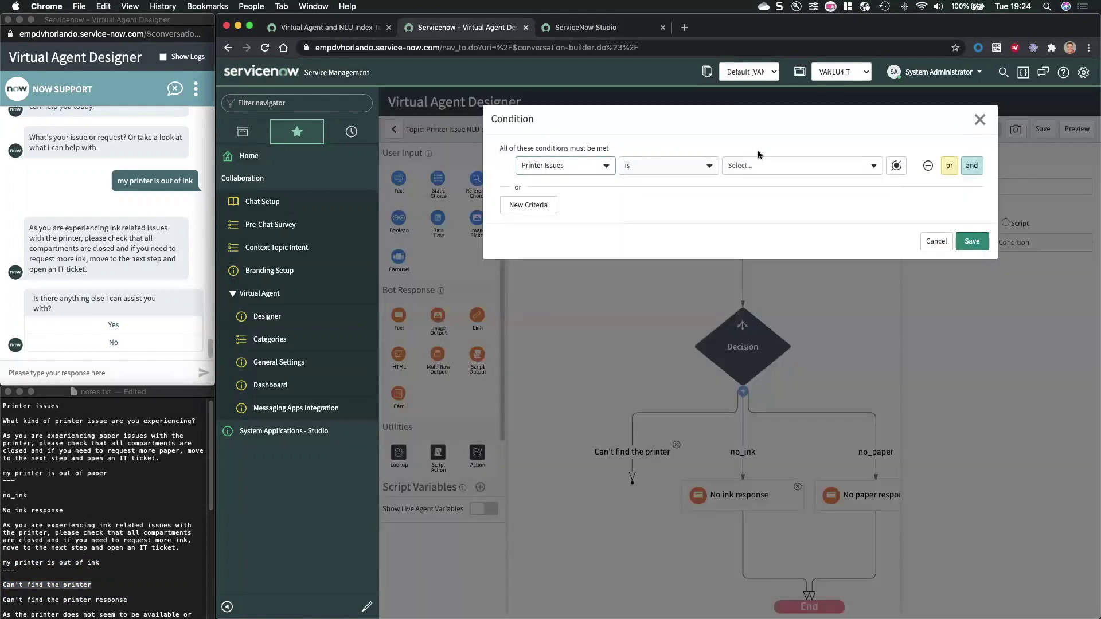
pyautogui.click(762, 166)
pyautogui.click(769, 235)
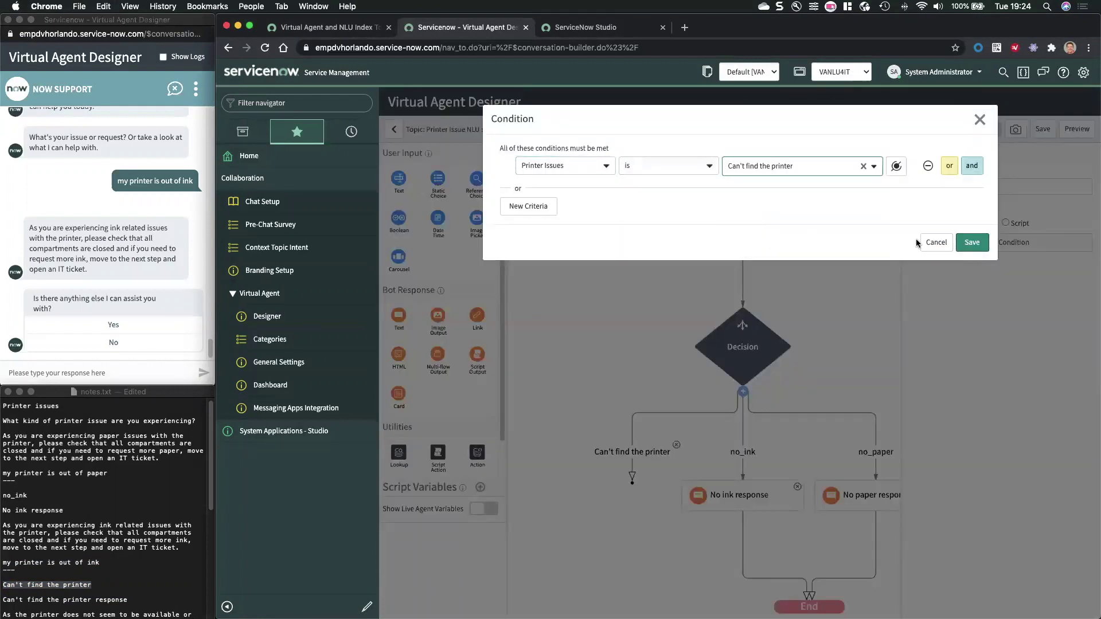
pyautogui.click(971, 242)
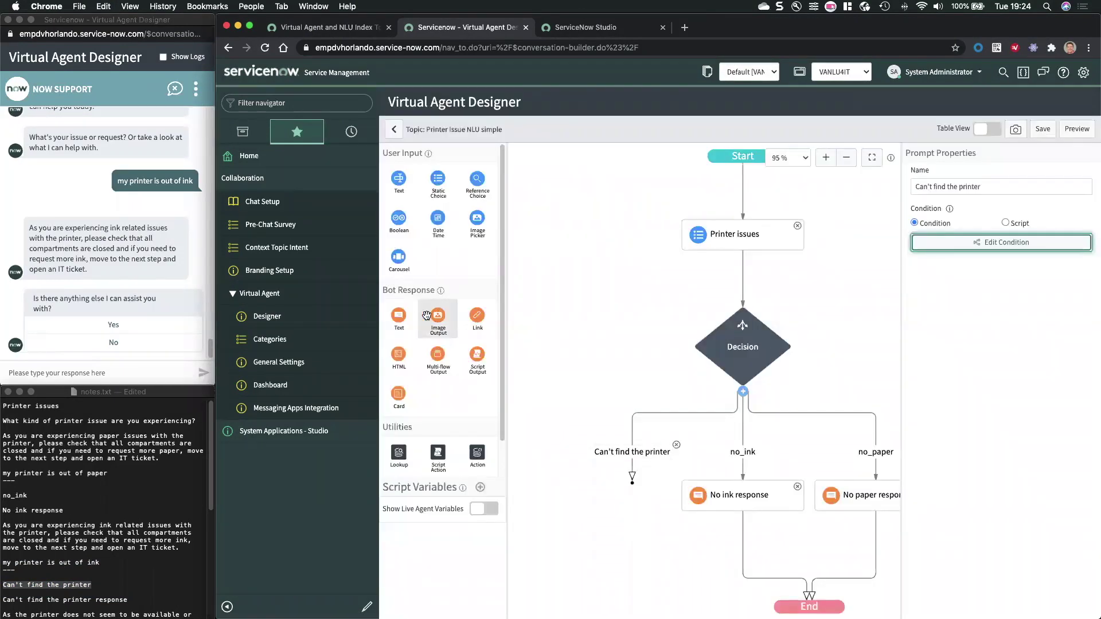
# Attach a Text response to the branch, connect it to End, and name it 'Can't find the printer response'.
pyautogui.moveTo(399, 314); pyautogui.dragTo(634, 461)
pyautogui.moveTo(810, 598); pyautogui.dragTo(631, 606)
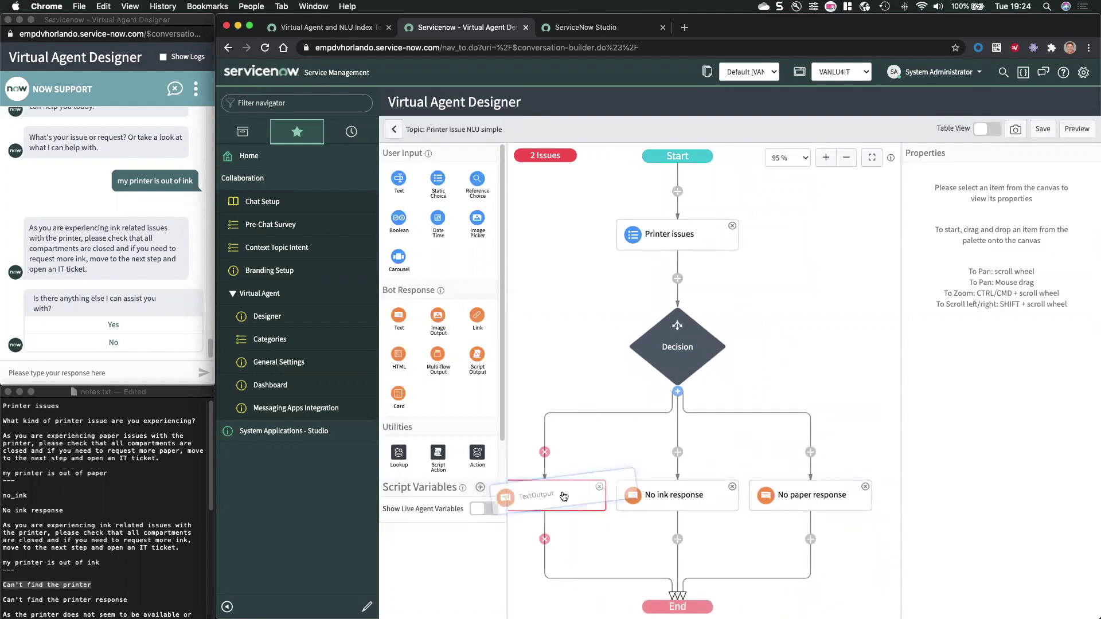
pyautogui.click(600, 508)
pyautogui.click(933, 205)
pyautogui.press('super+v')
pyautogui.write('respons')
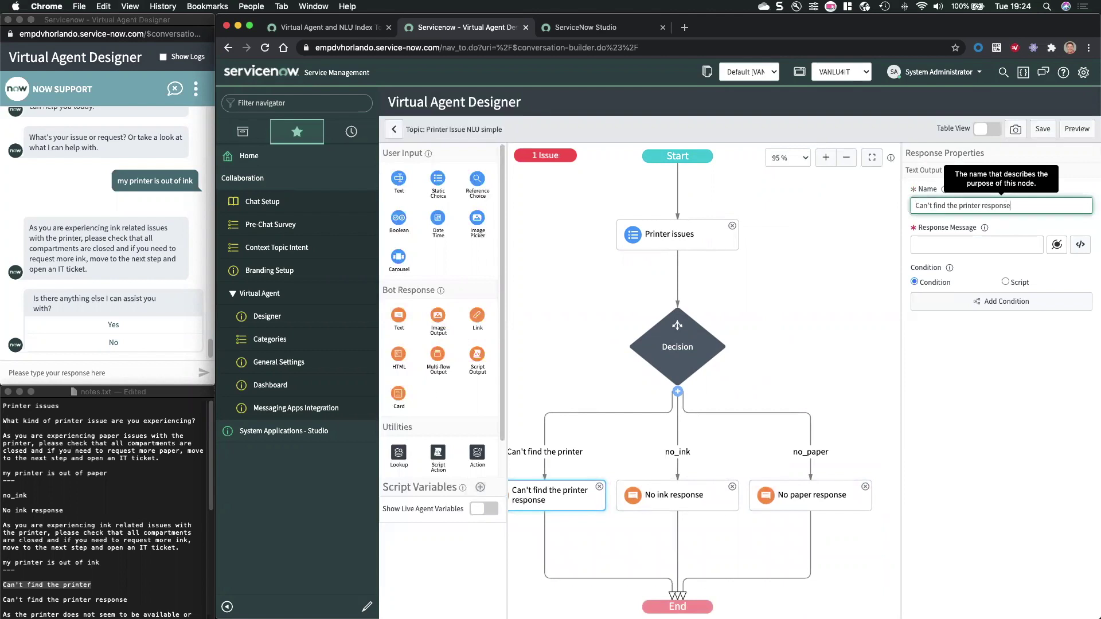
# Paste the printer-not-available Self Service advice from the notes as the response message and save the topic.
pyautogui.click(88, 567)
pyautogui.scroll(-3, 89, 568)
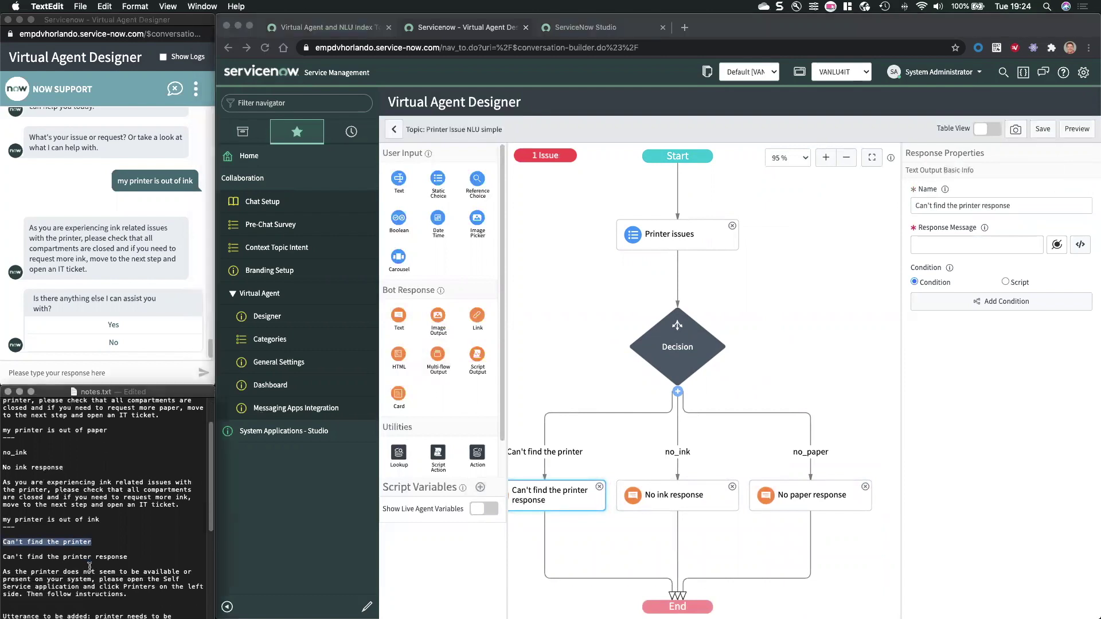
pyautogui.moveTo(128, 594); pyautogui.dragTo(2, 568)
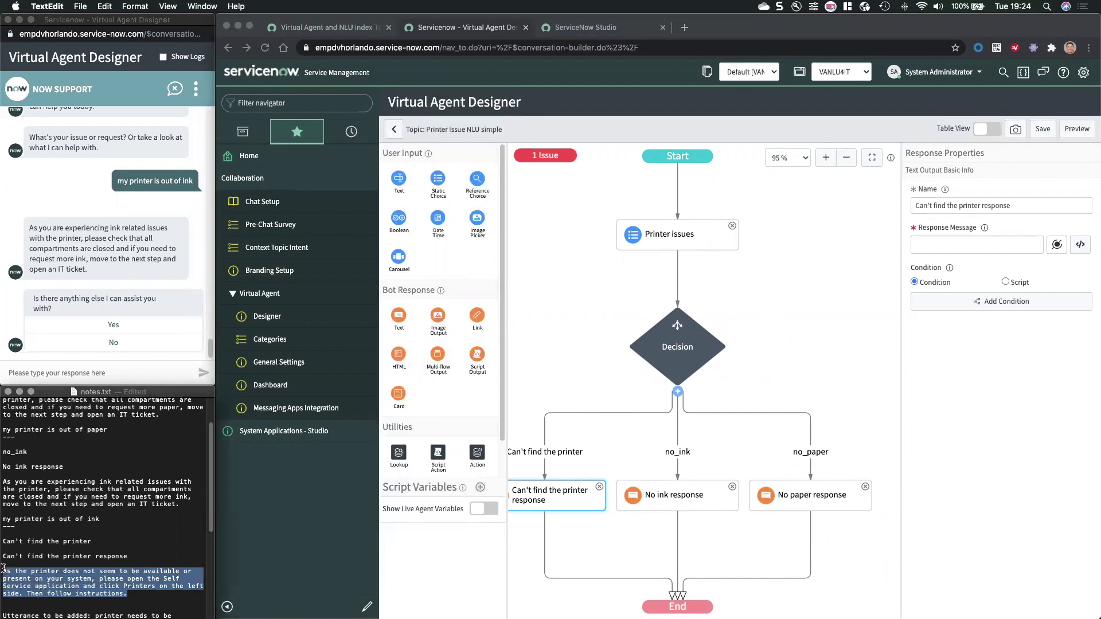
pyautogui.click(927, 247)
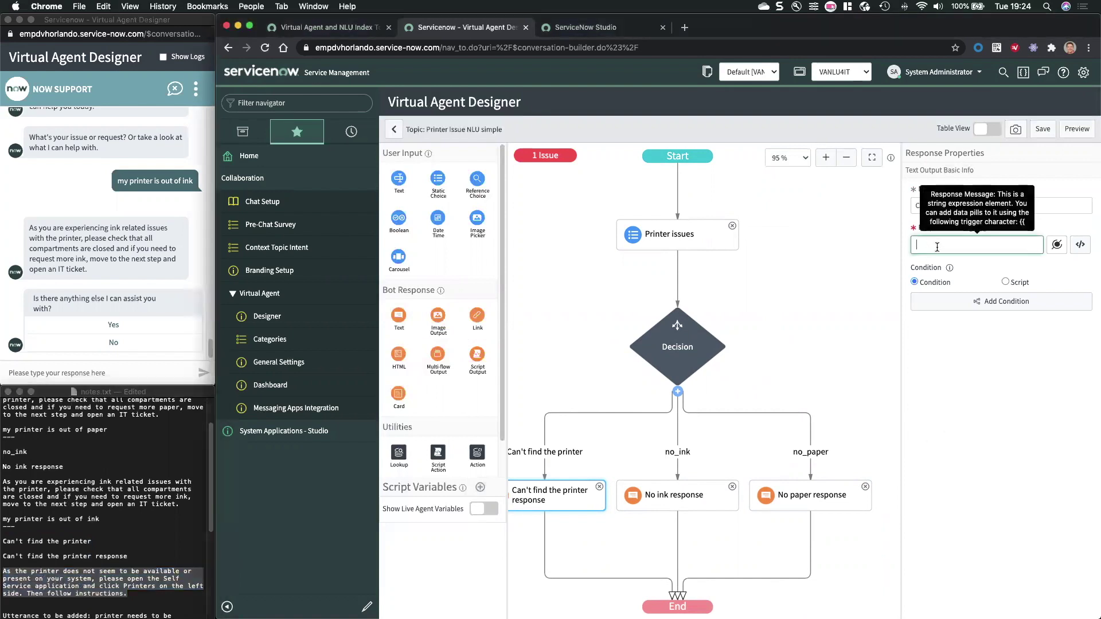
pyautogui.press('super+v')
pyautogui.click(1040, 130)
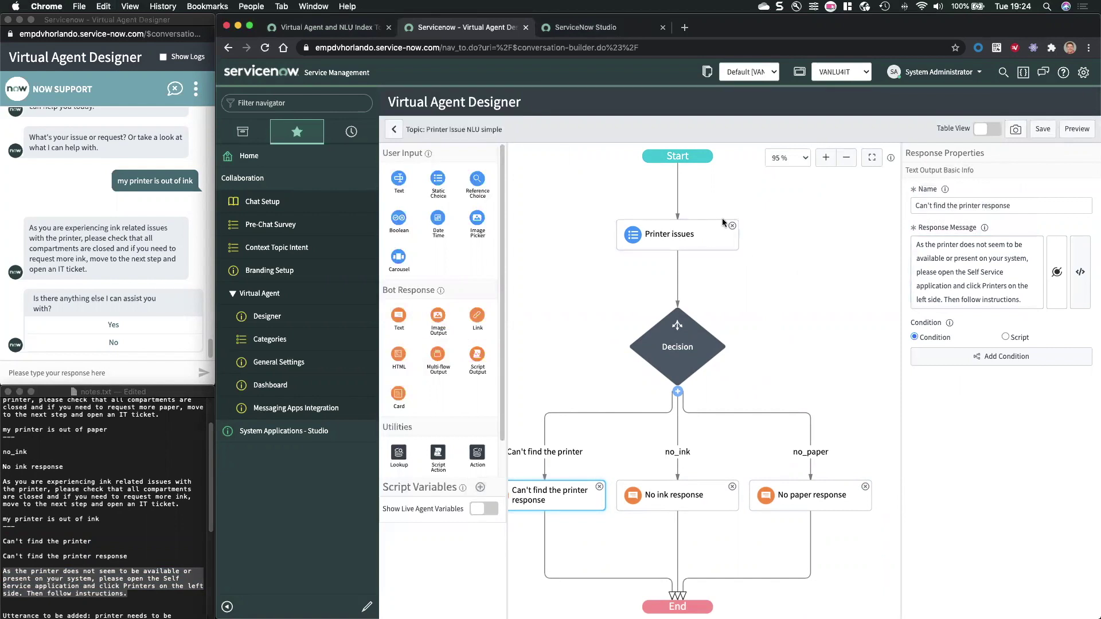
pyautogui.click(393, 129)
# Publish the Printer Issue NLU topic and select 'need a printer installed' in the notes.
pyautogui.click(1069, 131)
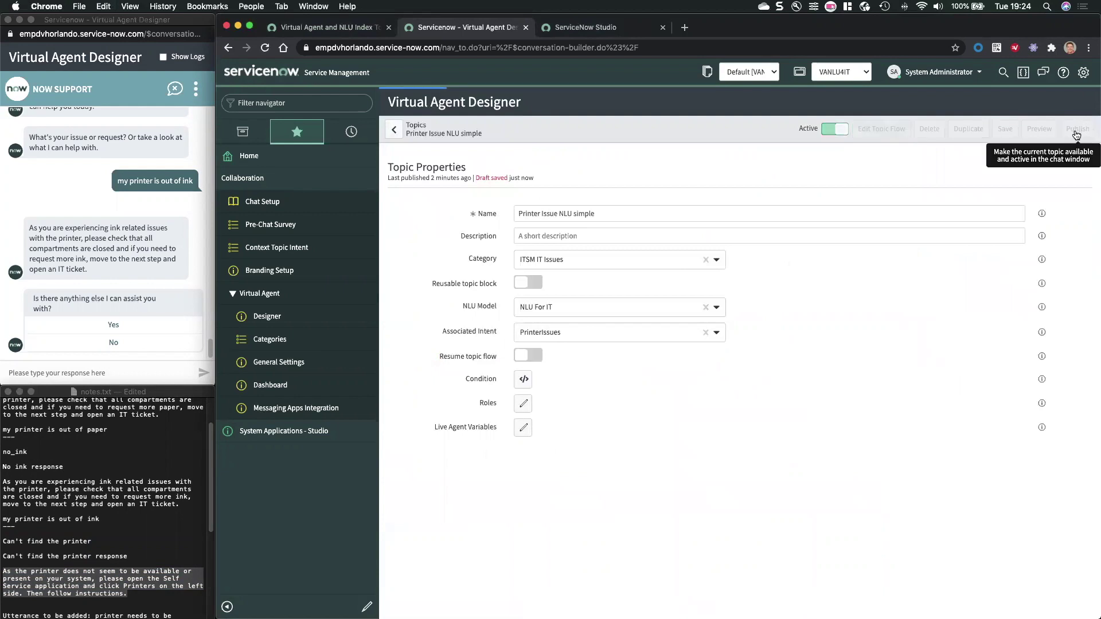
pyautogui.scroll(-3, 133, 522)
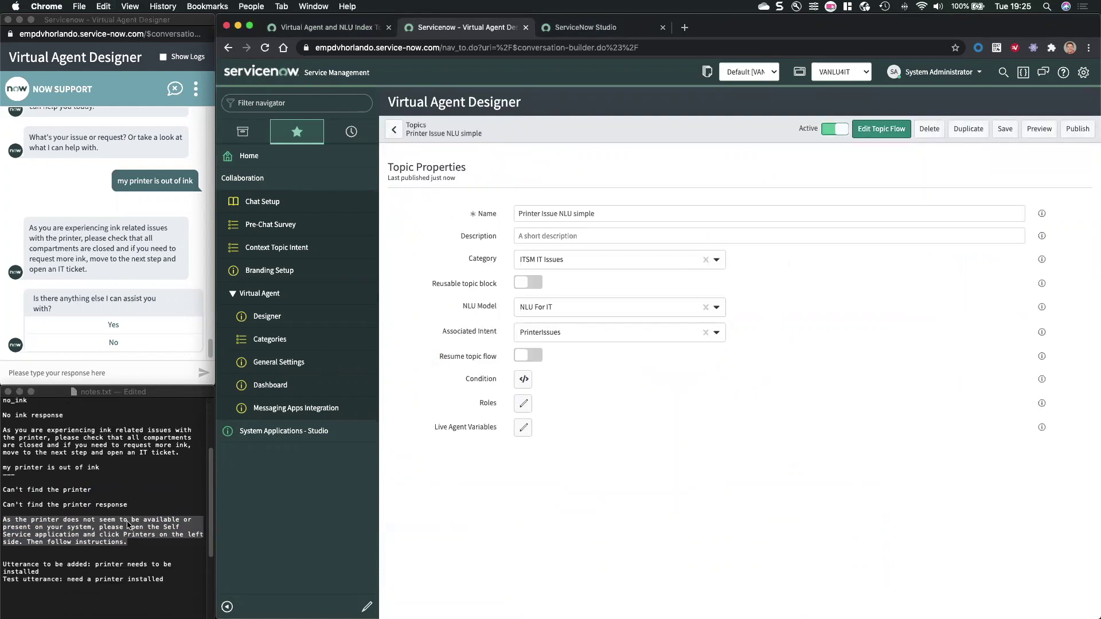
pyautogui.click(70, 507)
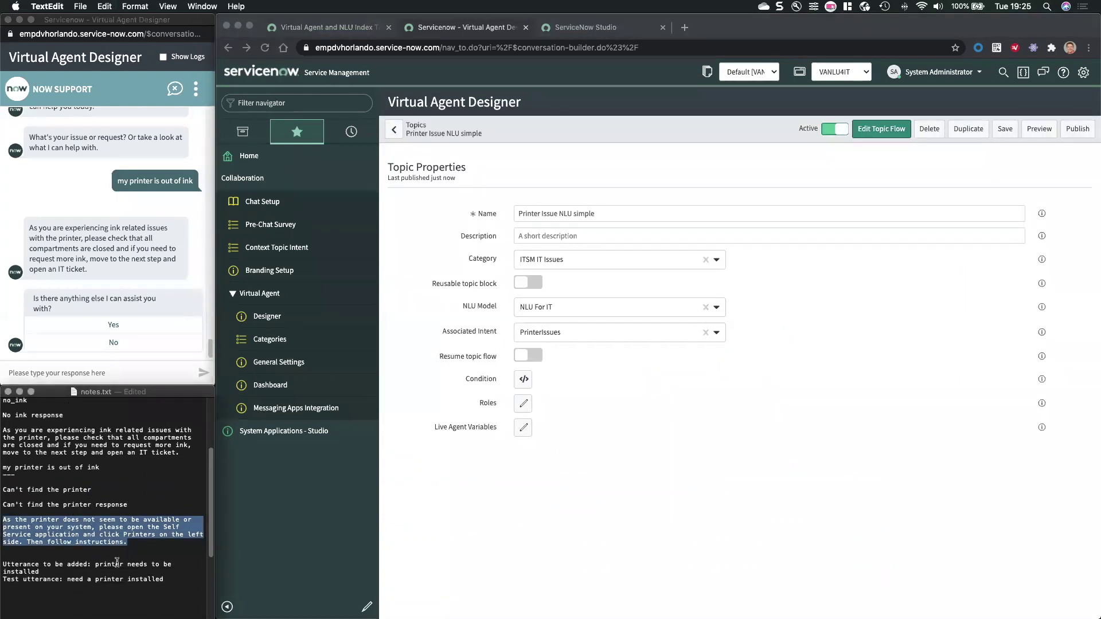
pyautogui.moveTo(67, 580); pyautogui.dragTo(165, 578)
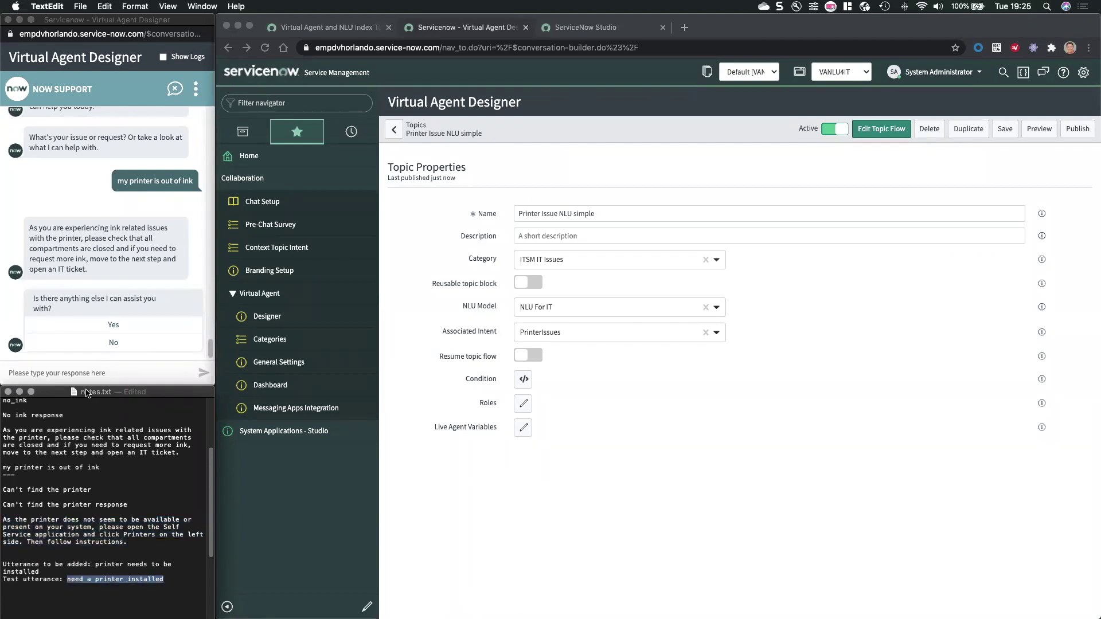
# End the old test chat with No and send 'need a printer installed' in a new conversation.
pyautogui.click(88, 371)
pyautogui.click(114, 346)
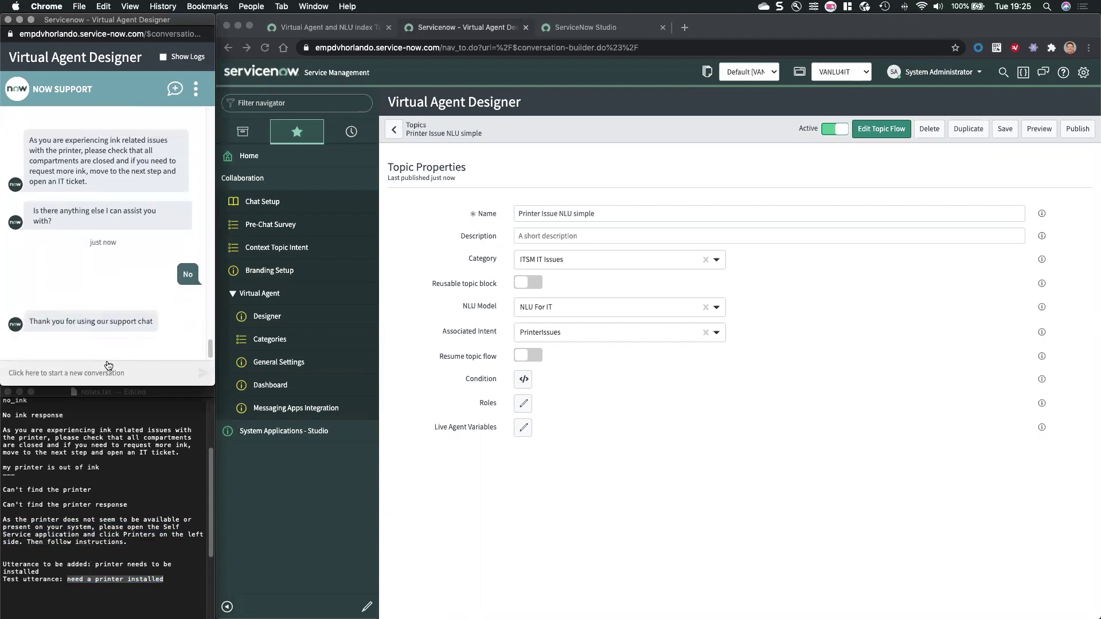
pyautogui.click(88, 373)
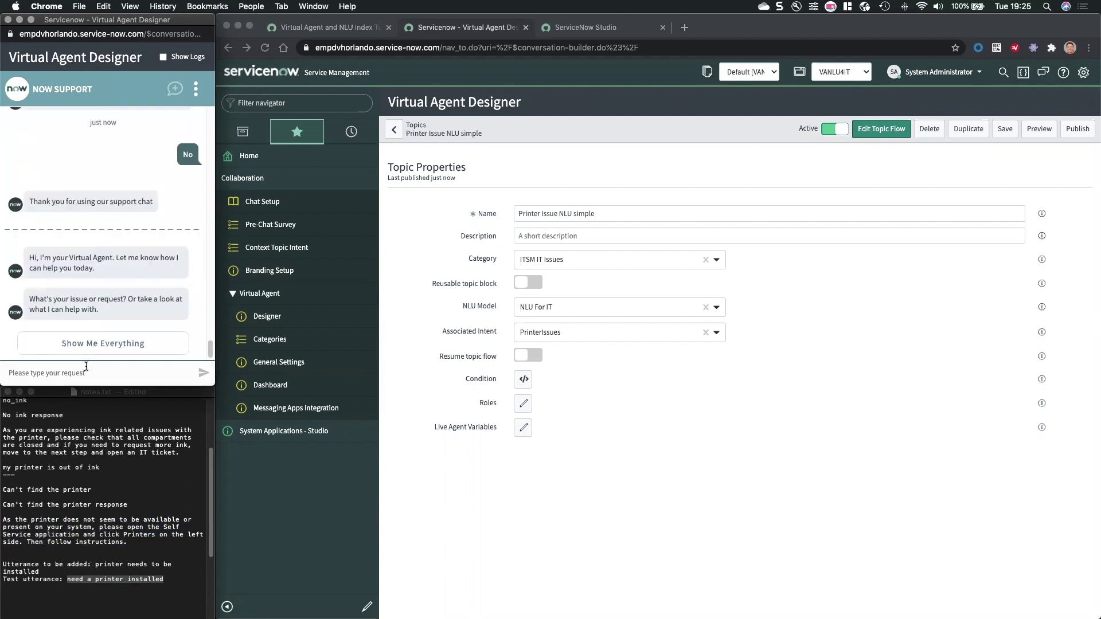
pyautogui.write('need a printer installed')
pyautogui.press('Return')
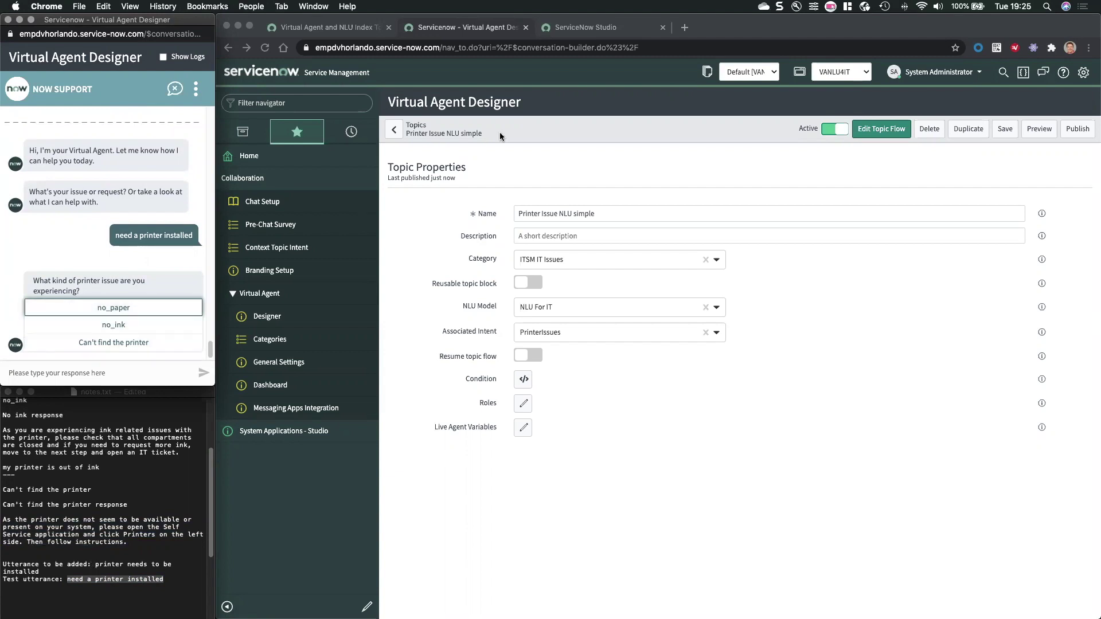
# Review the printerissue entity's values in Properties, then return to the PrinterIssues utterance list.
pyautogui.click(581, 30)
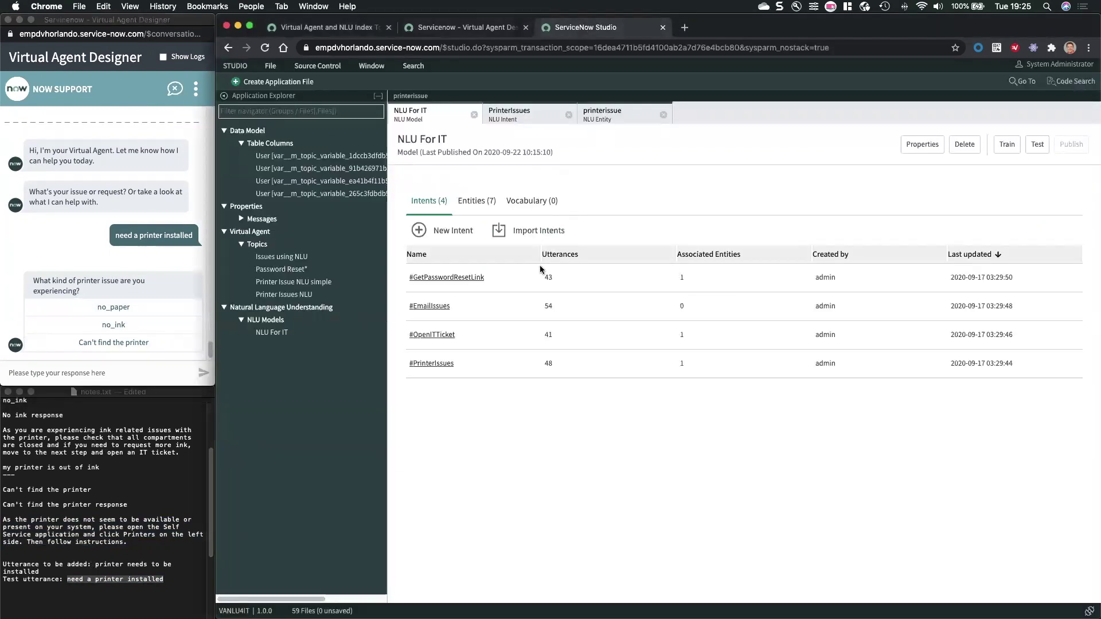
pyautogui.click(519, 115)
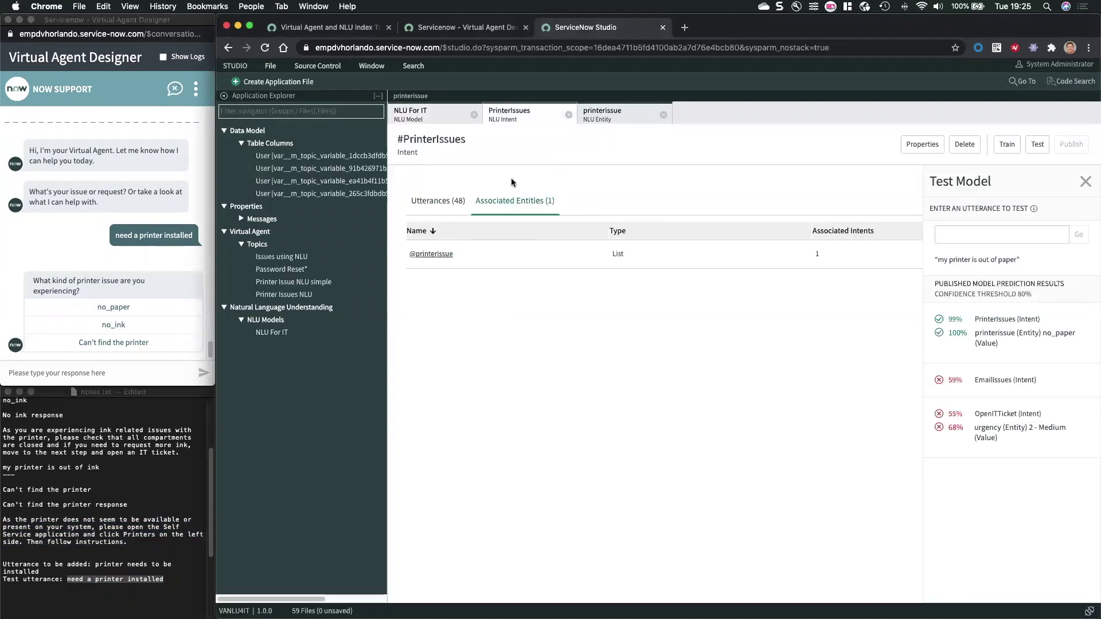
pyautogui.click(442, 201)
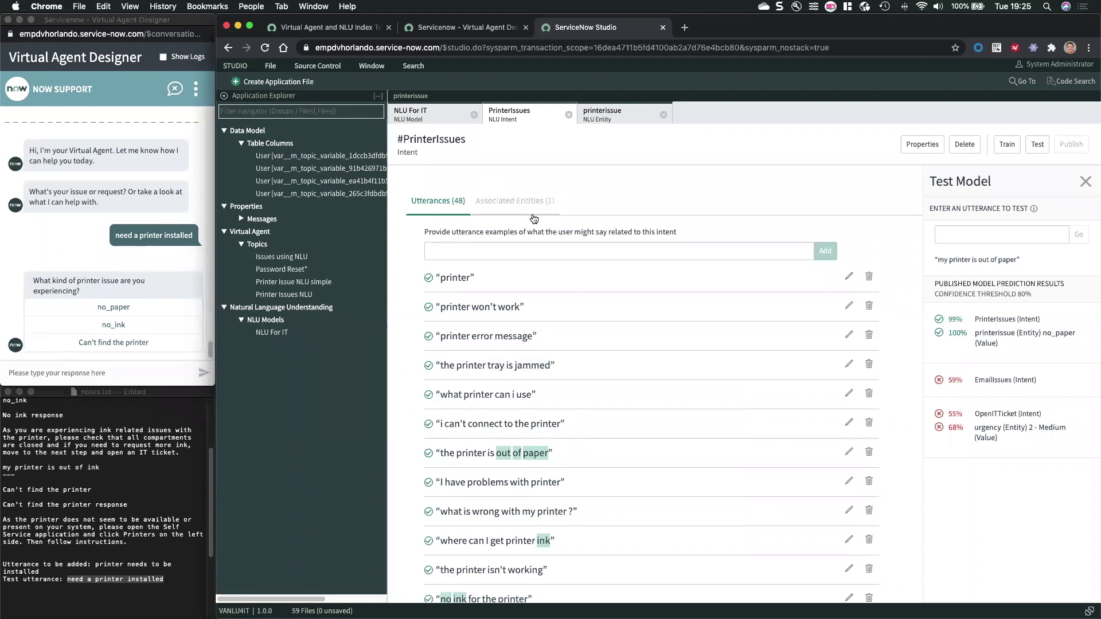
pyautogui.click(623, 118)
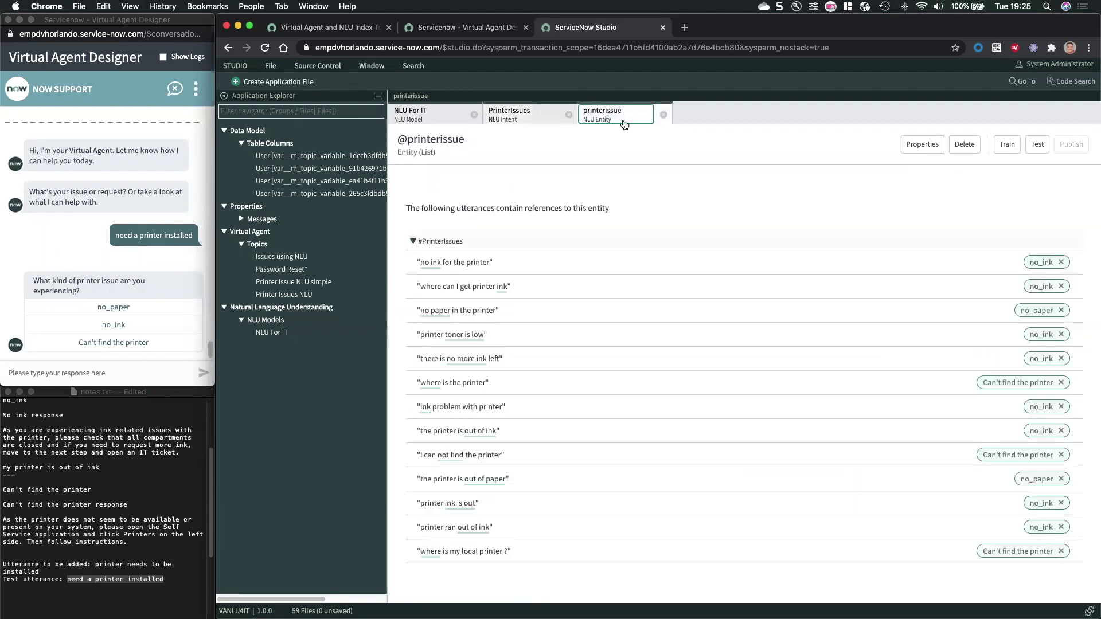
pyautogui.click(918, 150)
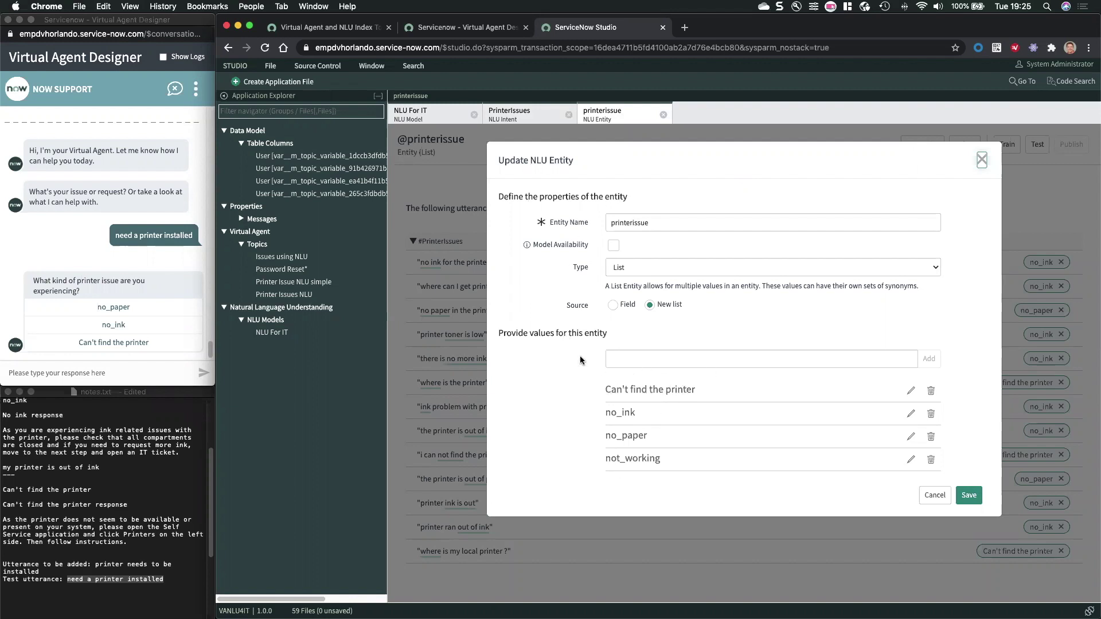
pyautogui.click(934, 495)
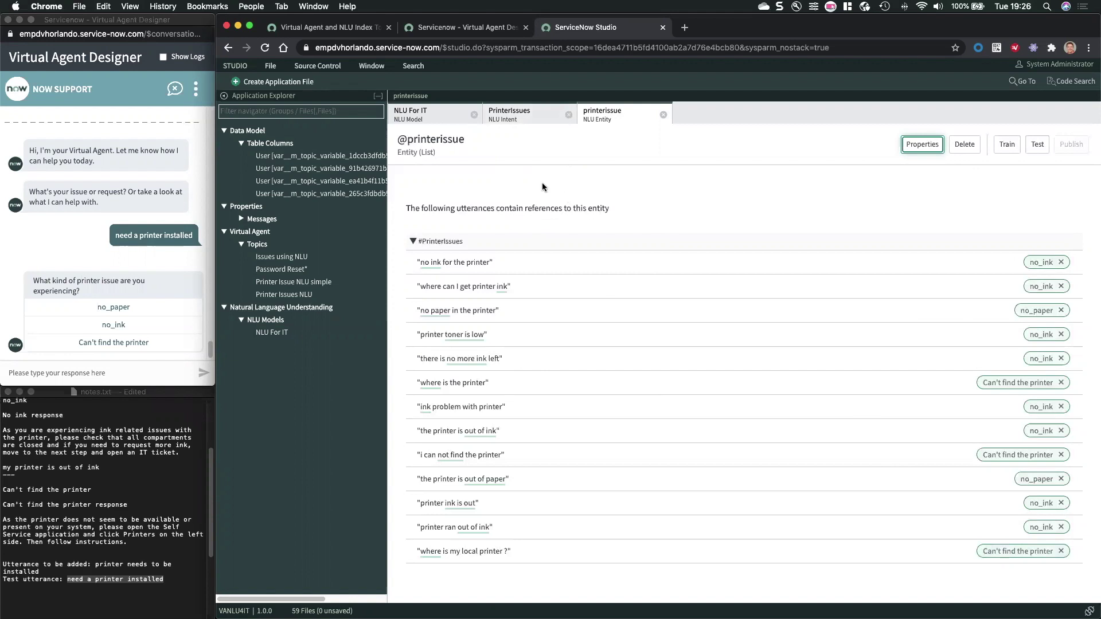
pyautogui.click(530, 118)
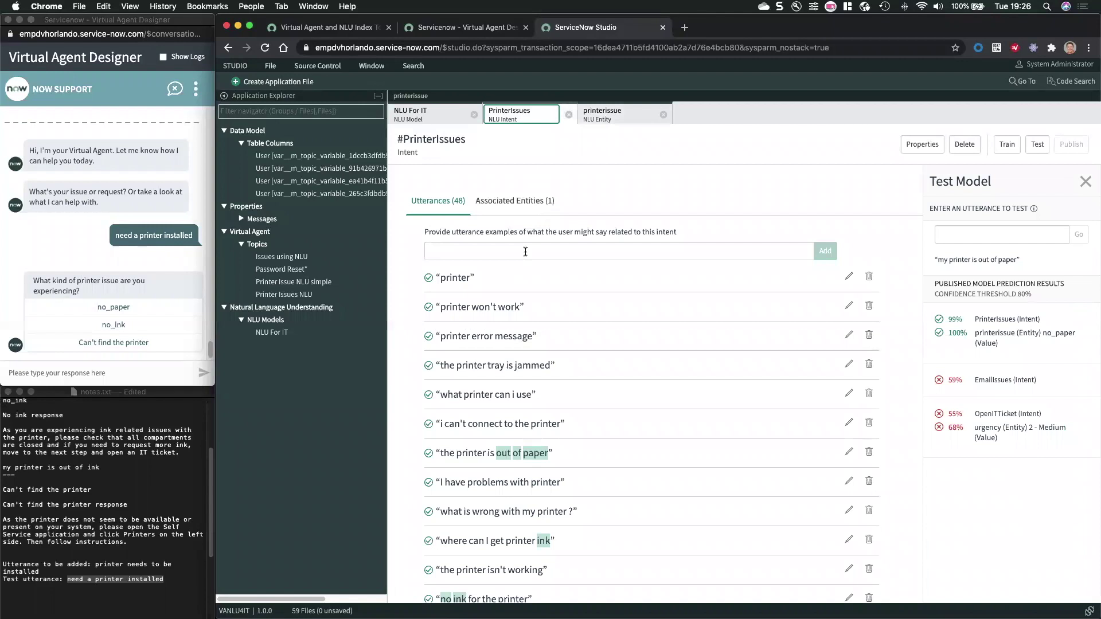
# Add 'printer needs to be installed' as a PrinterIssues utterance and retrain NLU For IT.
pyautogui.click(107, 563)
pyautogui.moveTo(95, 564); pyautogui.dragTo(39, 573)
pyautogui.press('super+c')
pyautogui.click(545, 253)
pyautogui.click(547, 251)
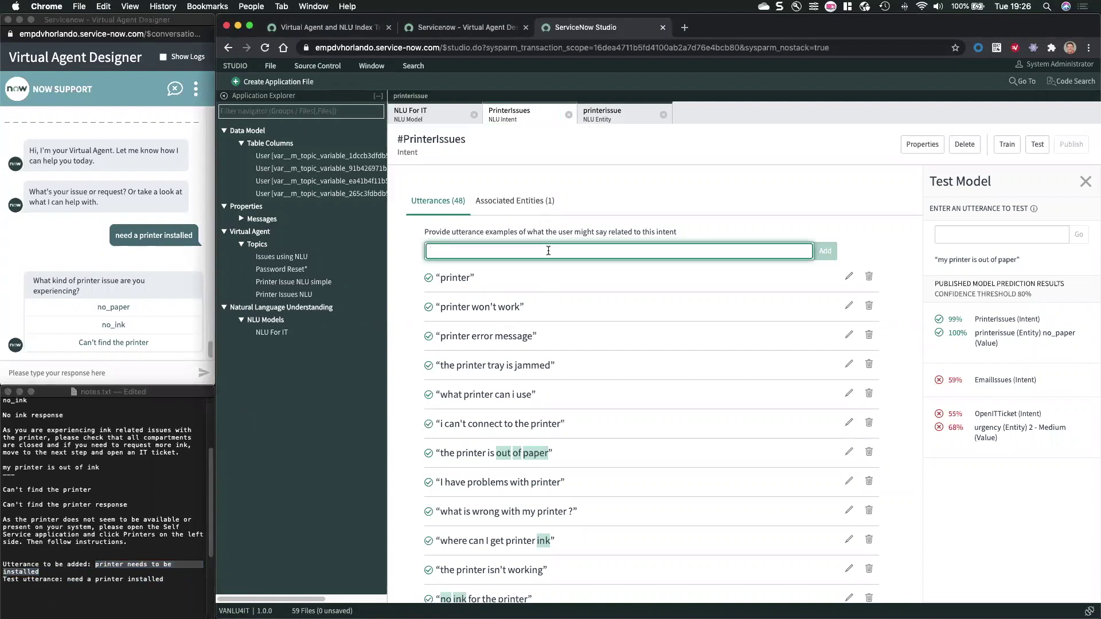
pyautogui.press('super+v')
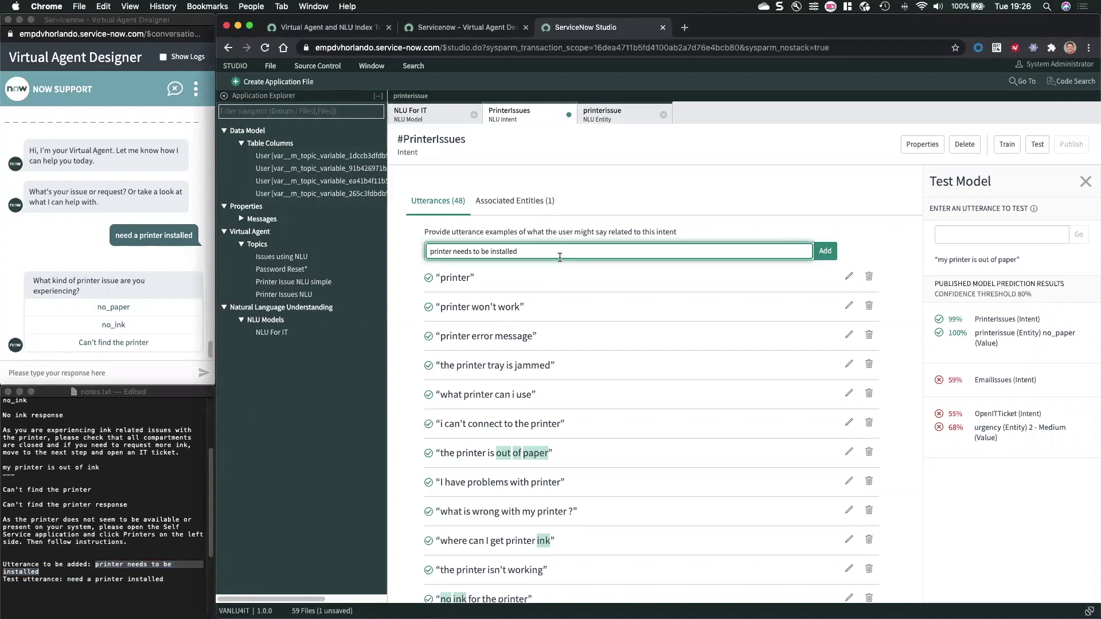
pyautogui.press('Return')
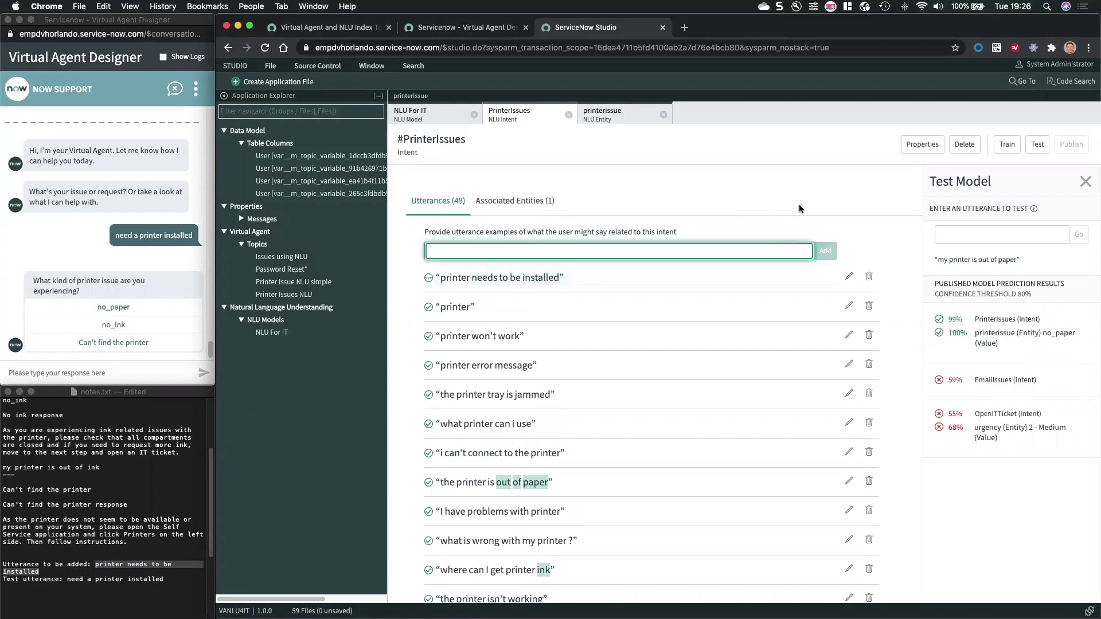
pyautogui.click(1007, 144)
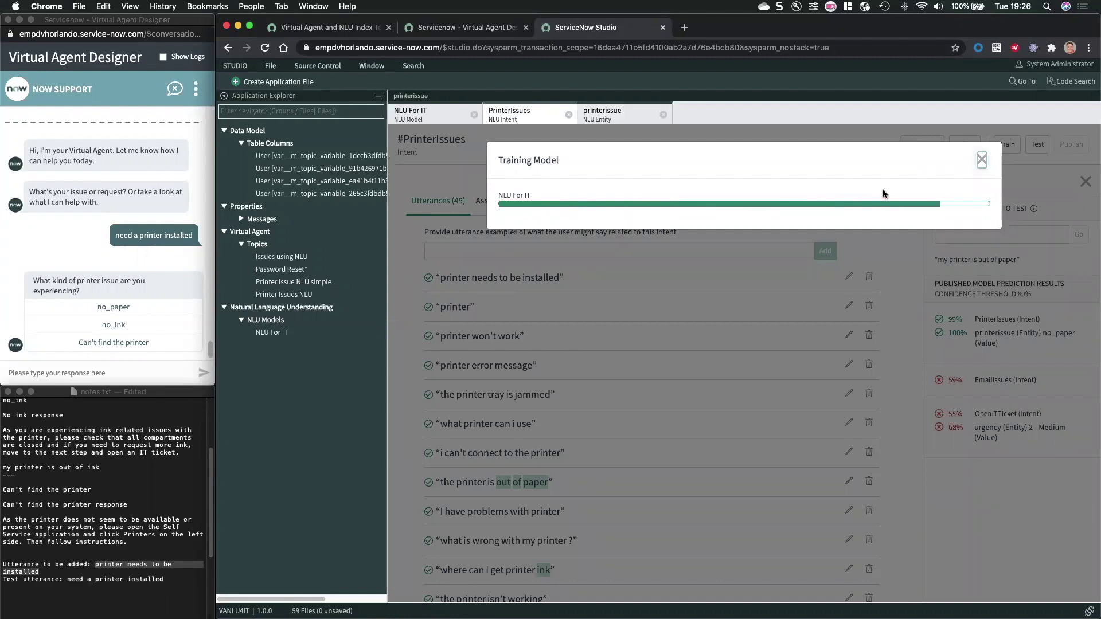
# Test 'need a printer installed' on the retrained model and inspect the 94% PrinterIssues prediction.
pyautogui.click(77, 581)
pyautogui.moveTo(68, 580); pyautogui.dragTo(166, 577)
pyautogui.press('super+c')
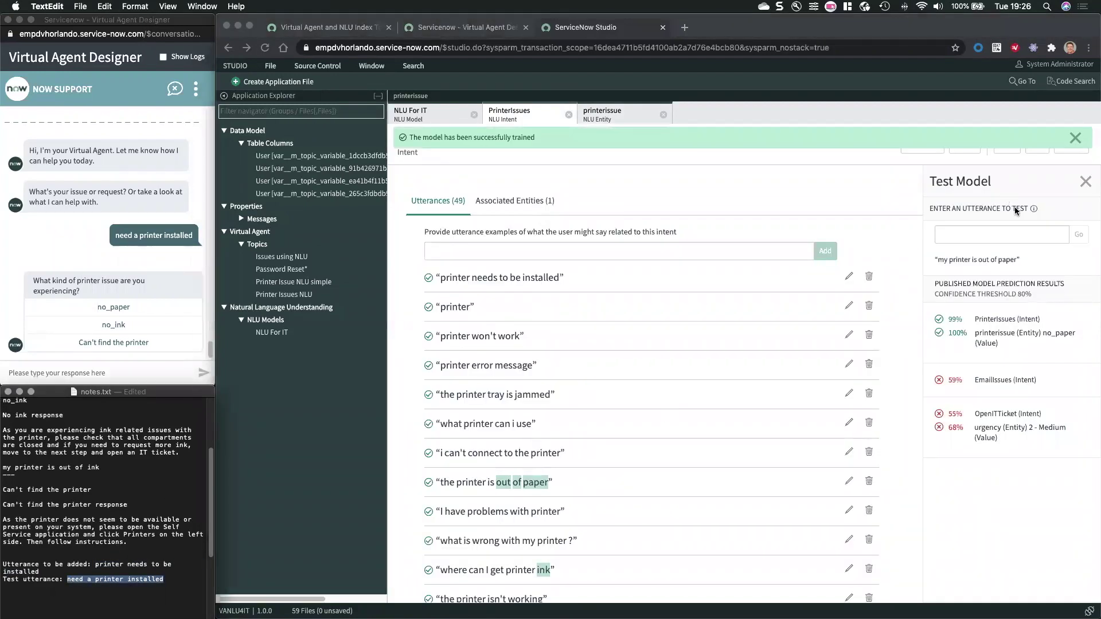
pyautogui.click(1014, 208)
pyautogui.click(981, 232)
pyautogui.press('super+v')
pyautogui.click(1070, 235)
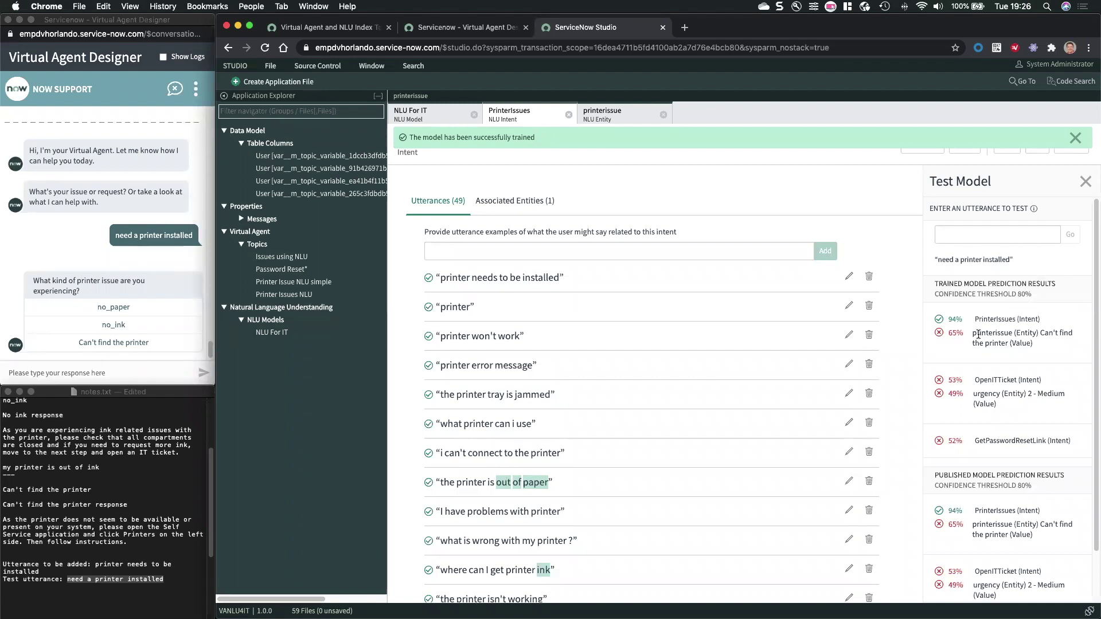
pyautogui.click(992, 334)
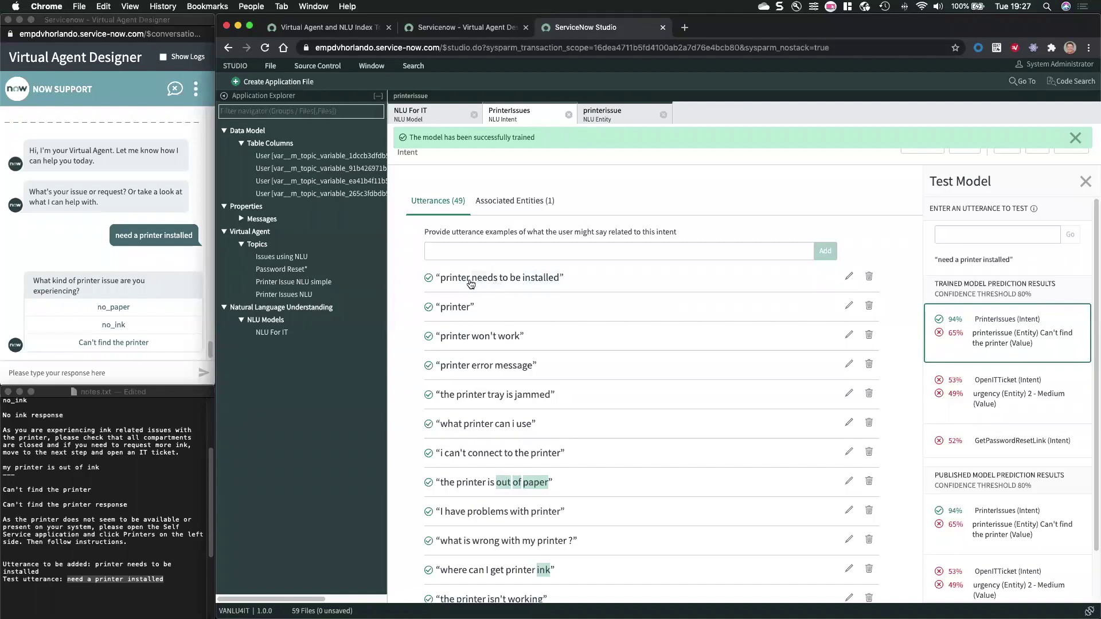
pyautogui.doubleClick(533, 280)
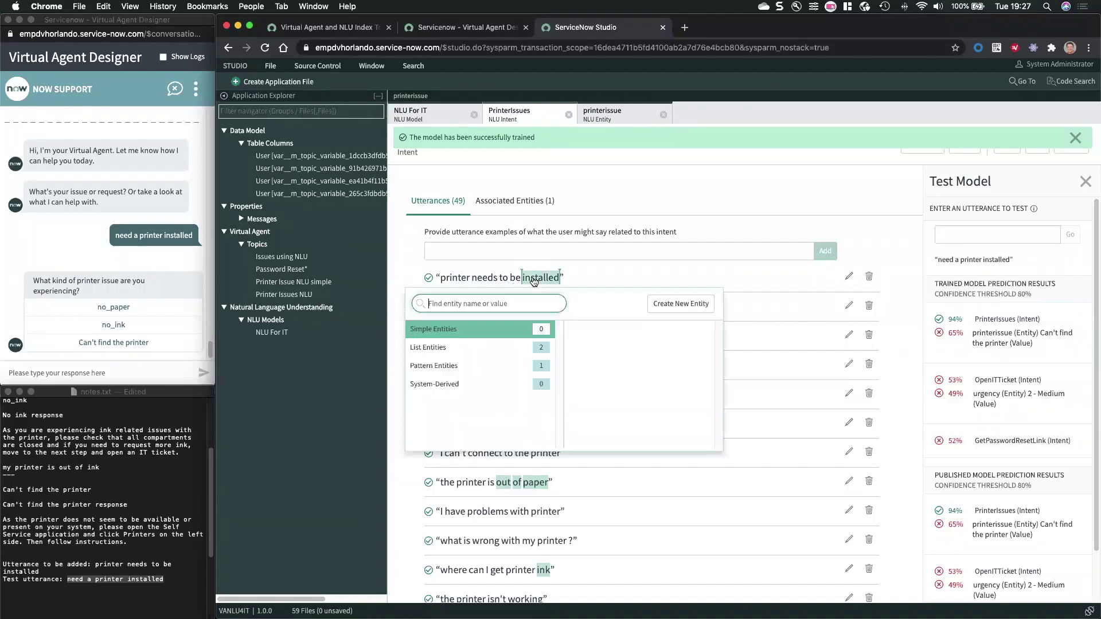
pyautogui.click(480, 347)
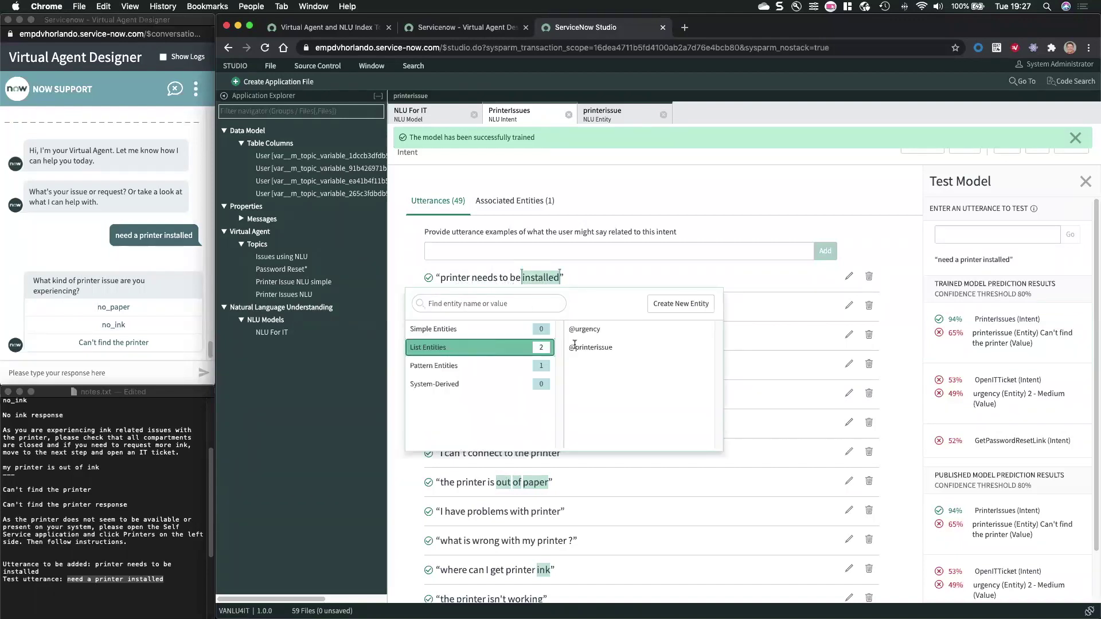
pyautogui.click(576, 347)
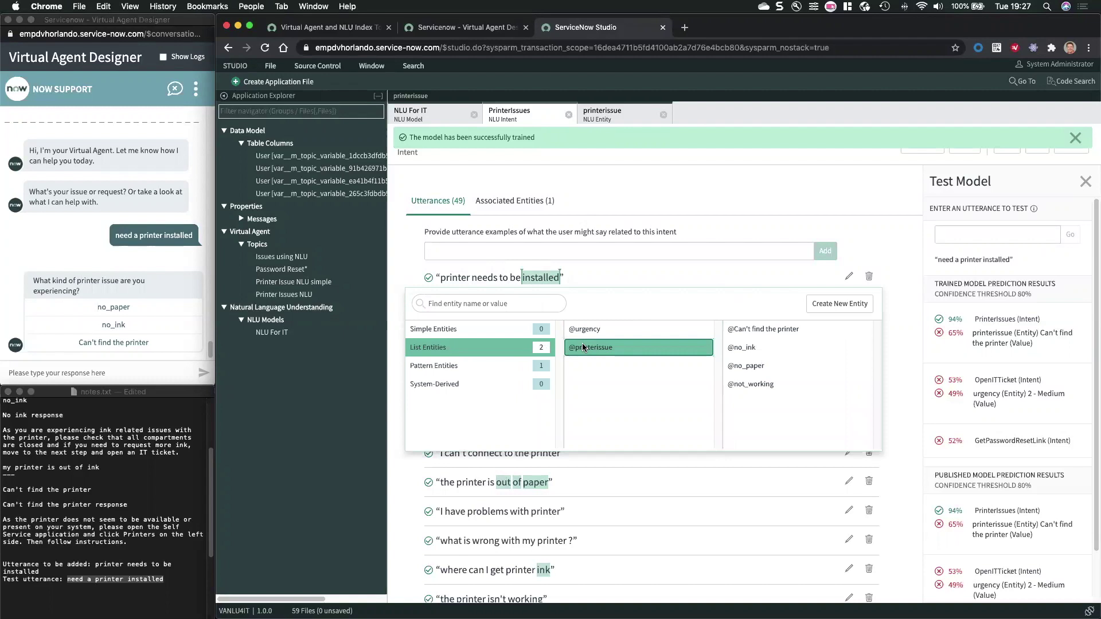
pyautogui.click(761, 330)
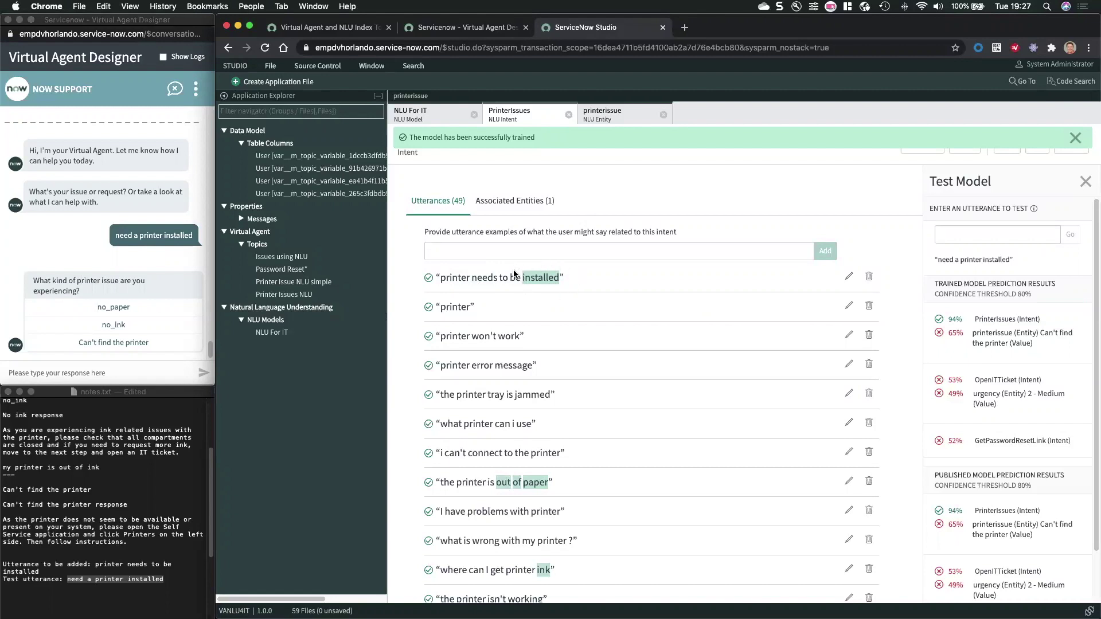
# Check the printerissue entity page for the newly tagged utterance.
pyautogui.click(524, 212)
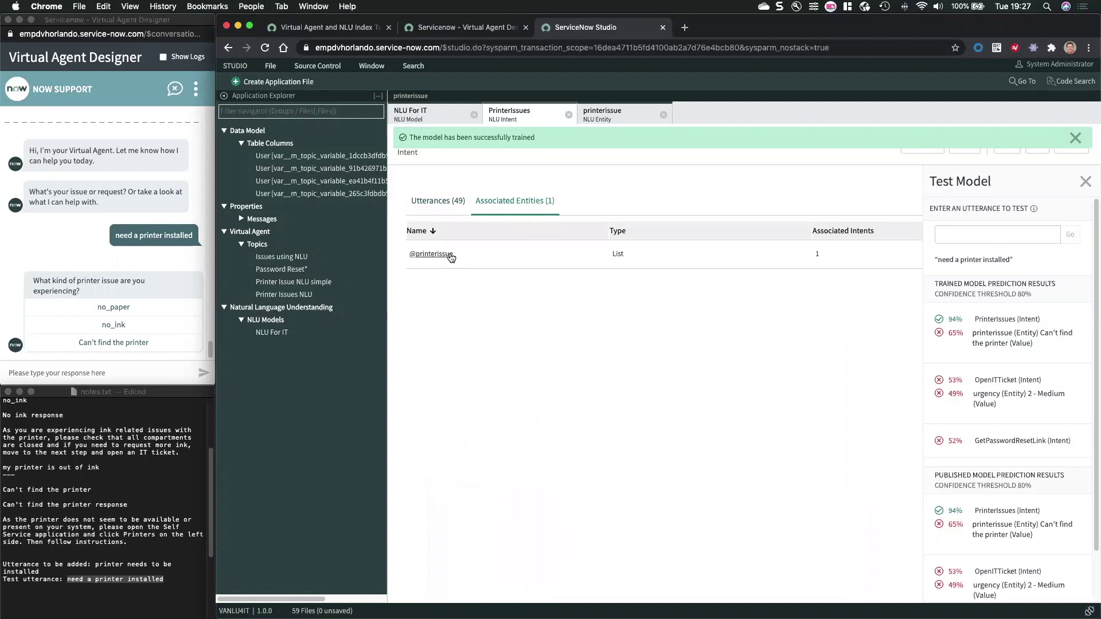
pyautogui.click(627, 113)
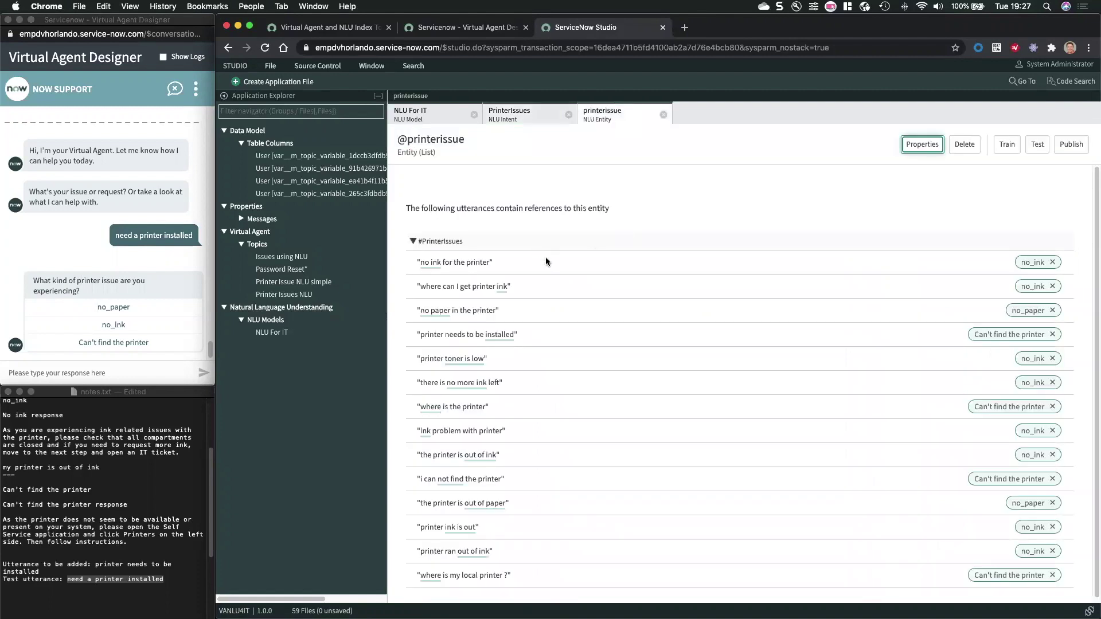
pyautogui.click(663, 115)
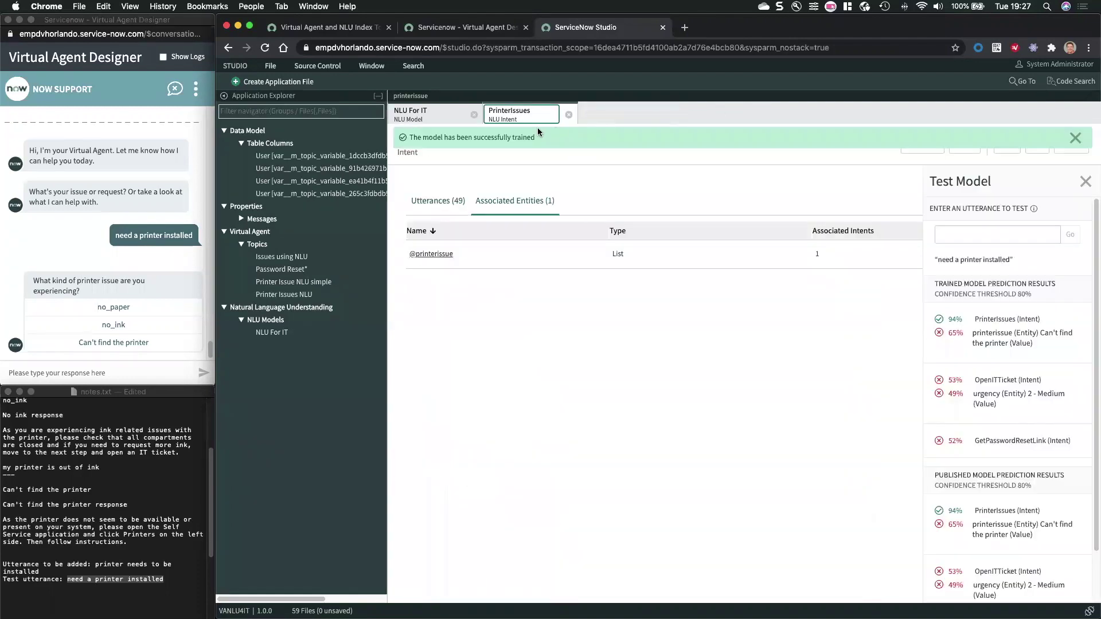
pyautogui.click(453, 253)
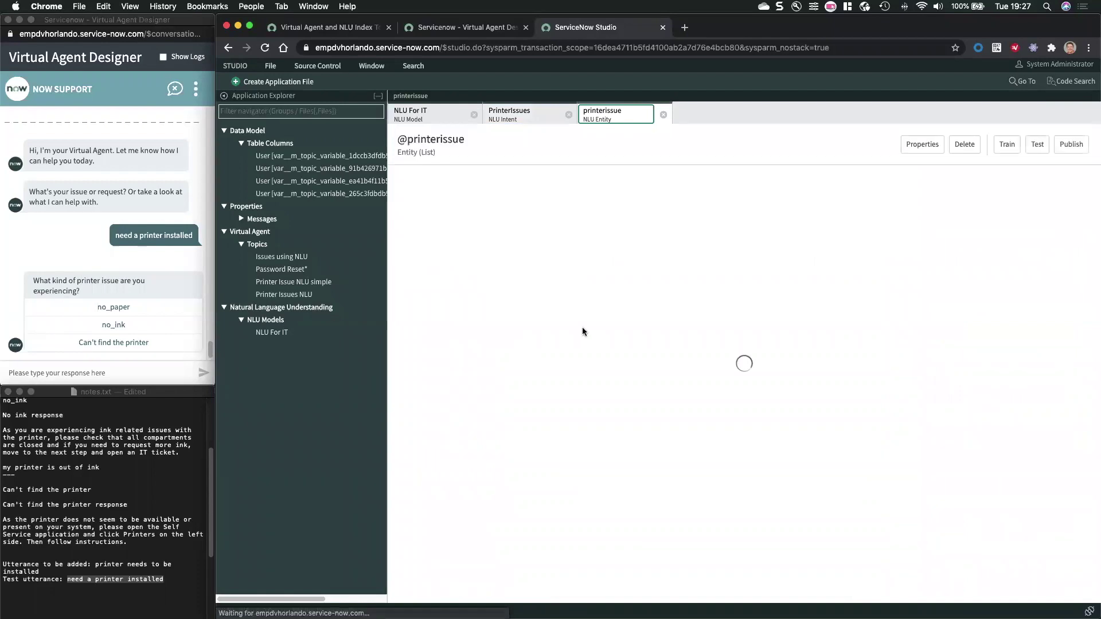
pyautogui.scroll(-1, 548, 294)
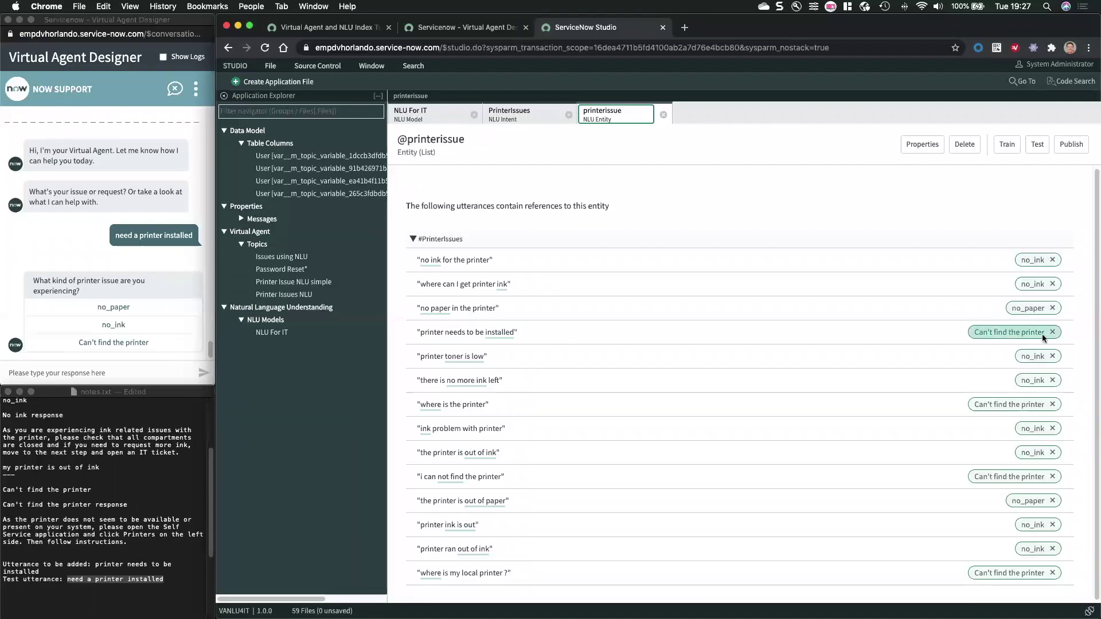
# Retrain NLU For IT, retest 'need a printer installed' (Can't find the printer 100%), and publish.
pyautogui.click(1006, 150)
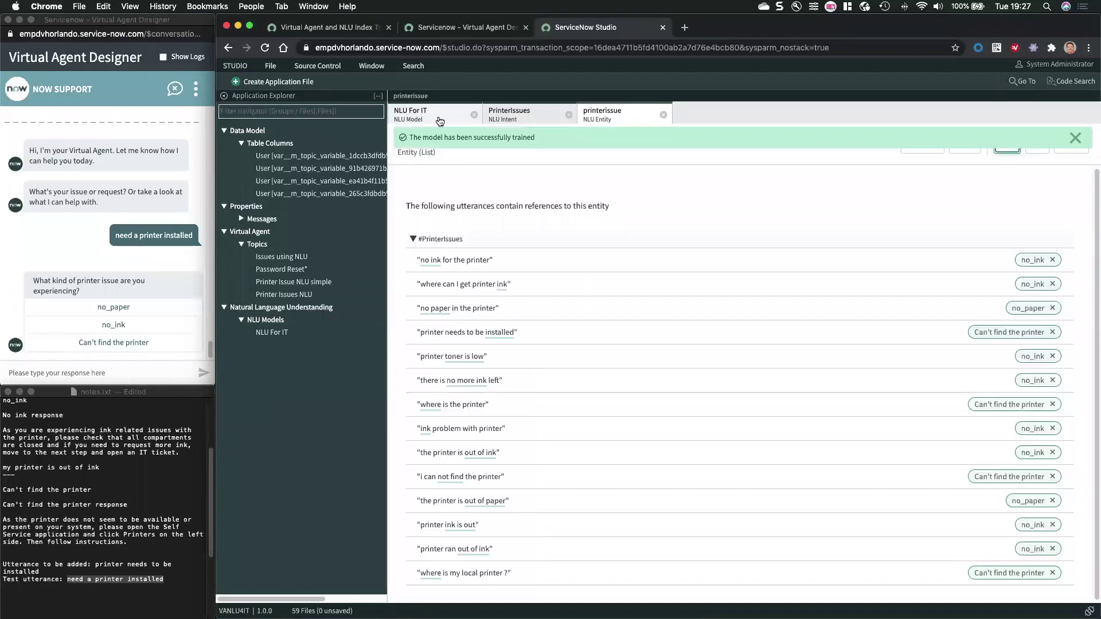
pyautogui.click(439, 118)
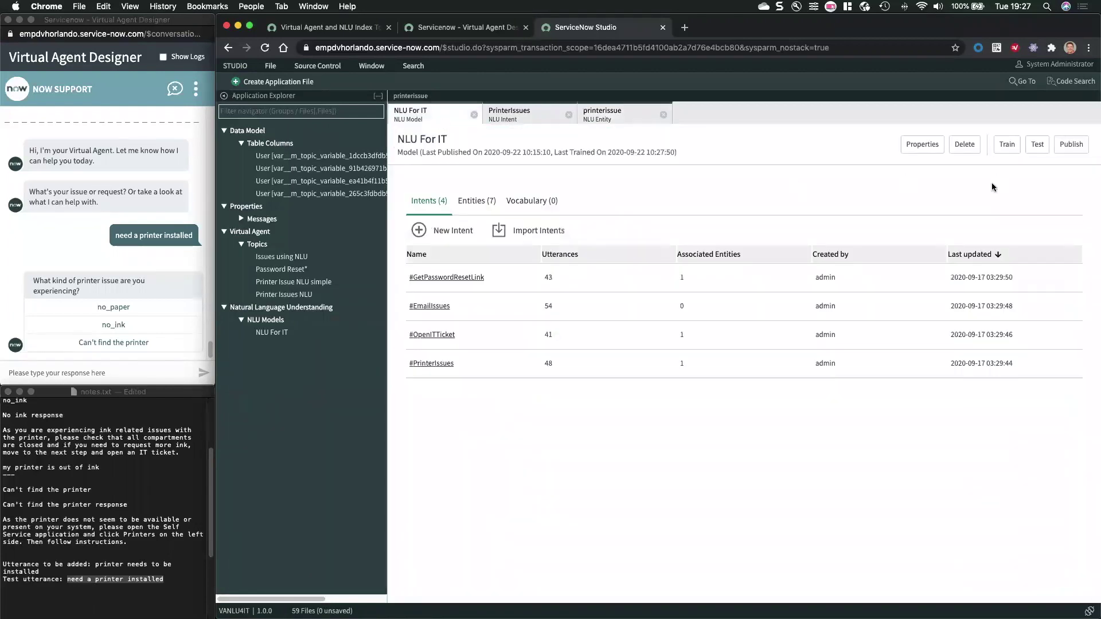
pyautogui.click(1032, 147)
pyautogui.click(983, 229)
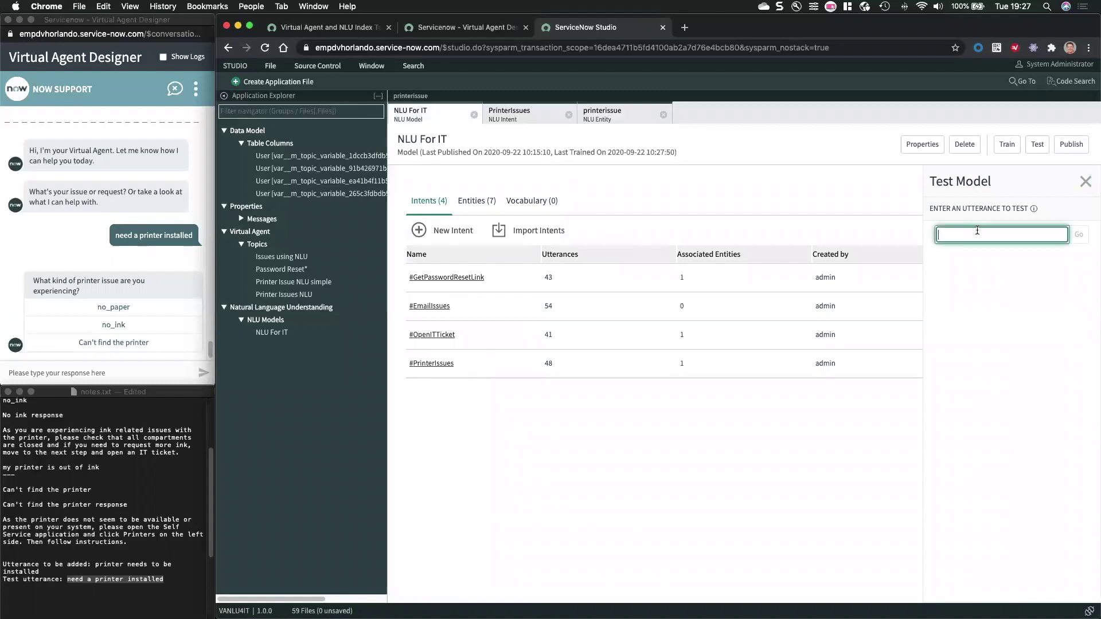
pyautogui.press('super+v')
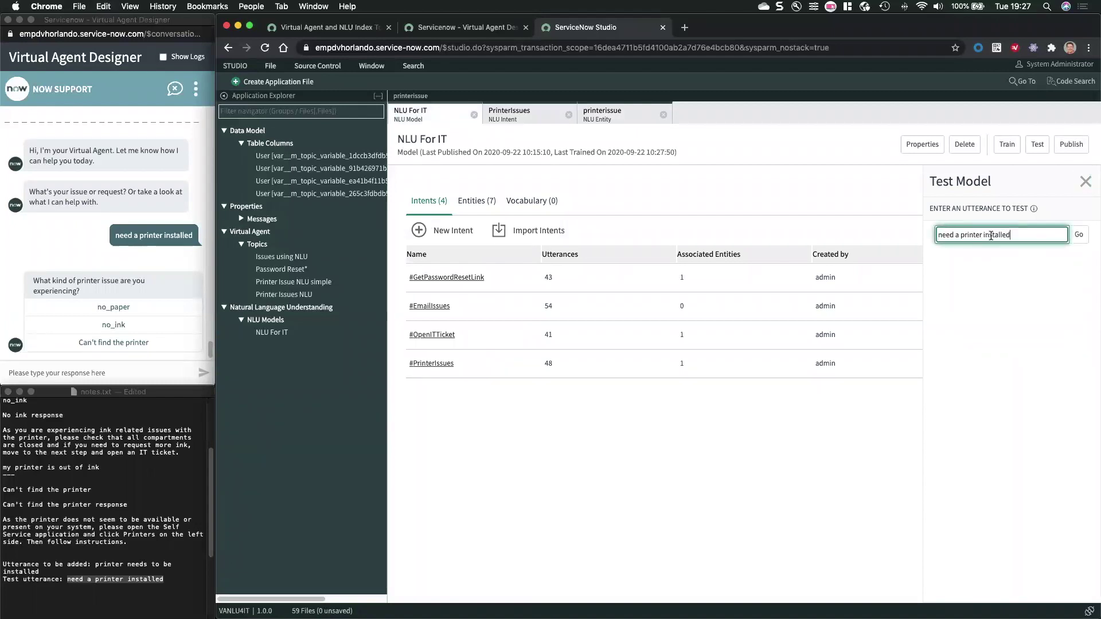
pyautogui.click(1072, 236)
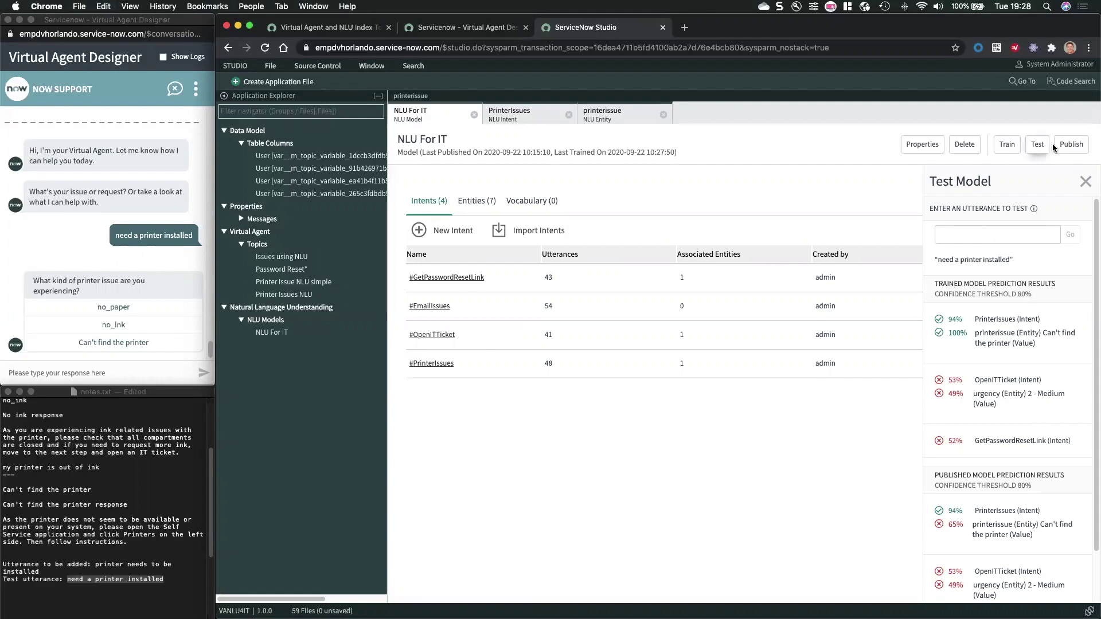
pyautogui.click(1069, 144)
# Confirm the model publish and finish the old test chat with no_paper and No.
pyautogui.click(808, 270)
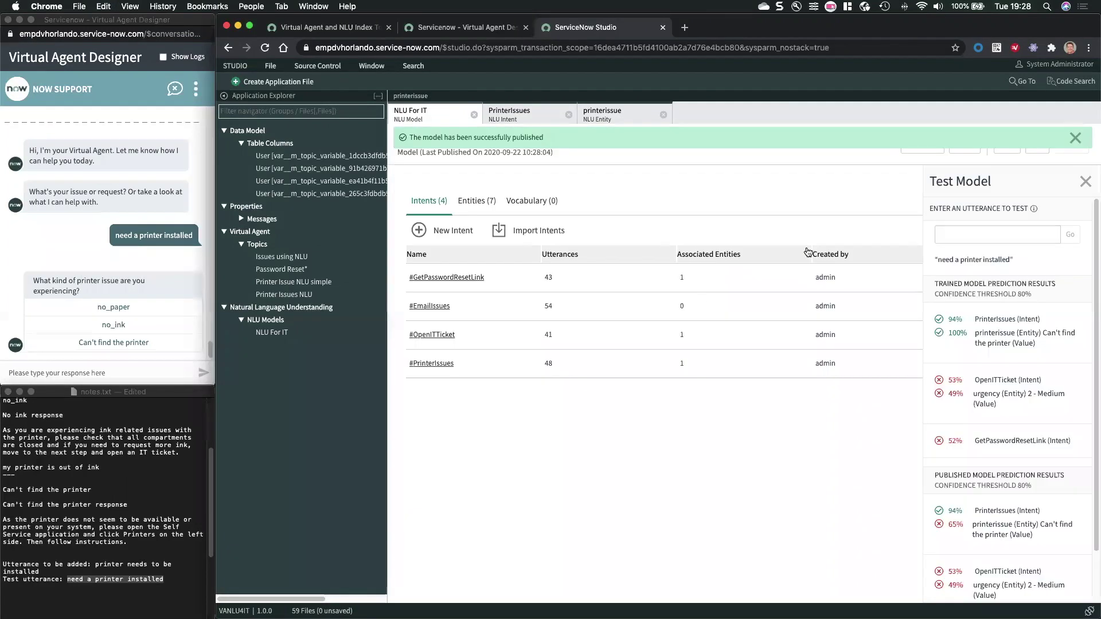
pyautogui.click(138, 379)
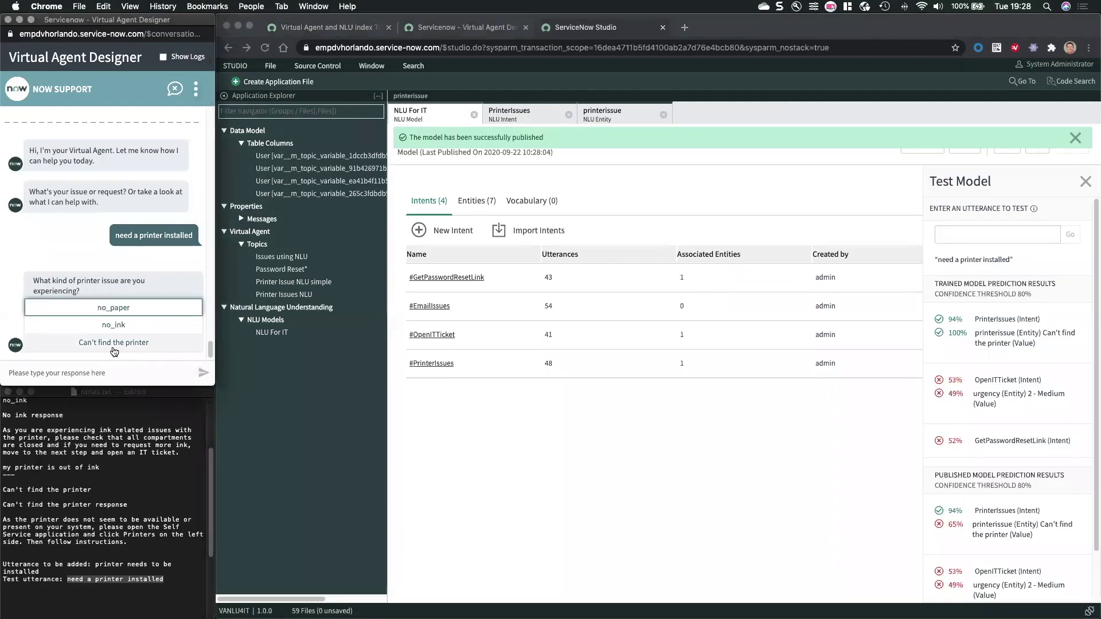
pyautogui.click(121, 306)
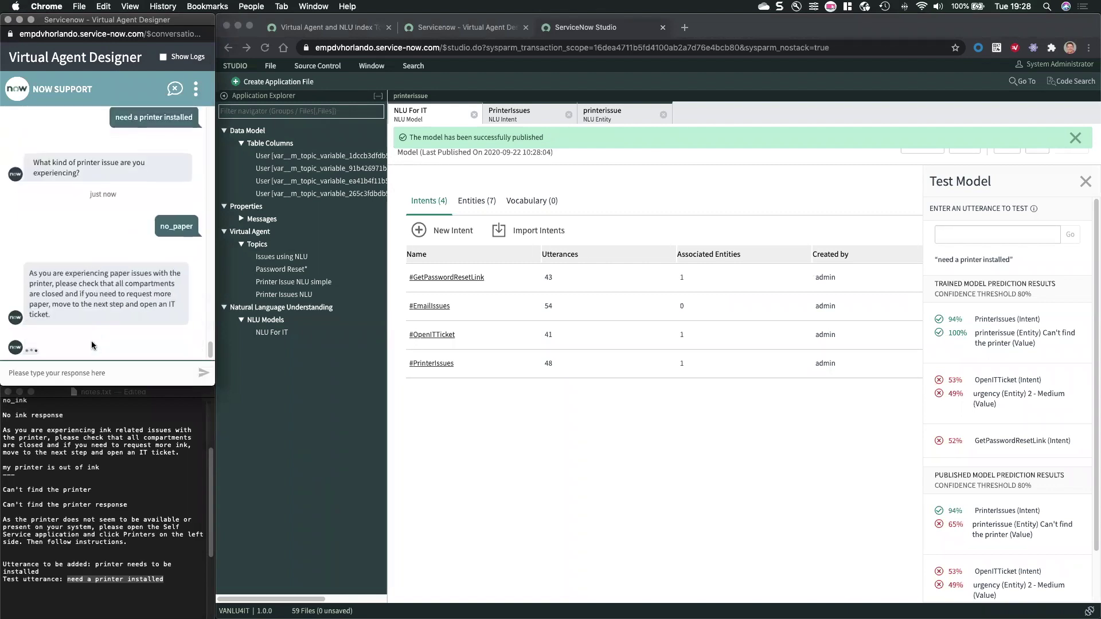
pyautogui.click(101, 349)
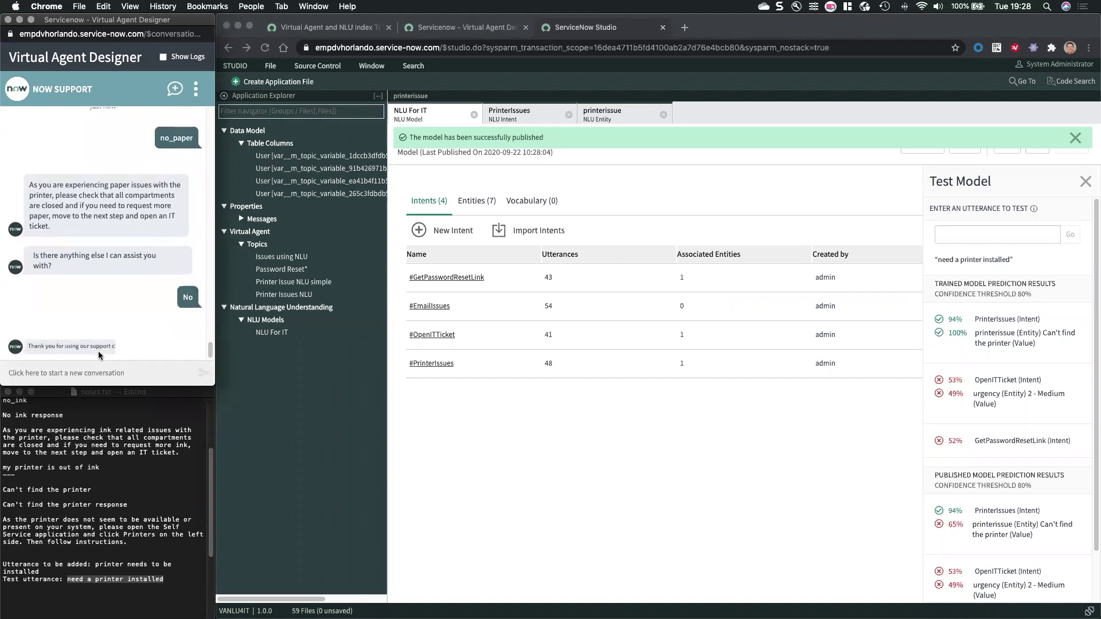
# Send 'need a printer installed' in a new chat and dismiss Studio's published banner.
pyautogui.click(88, 364)
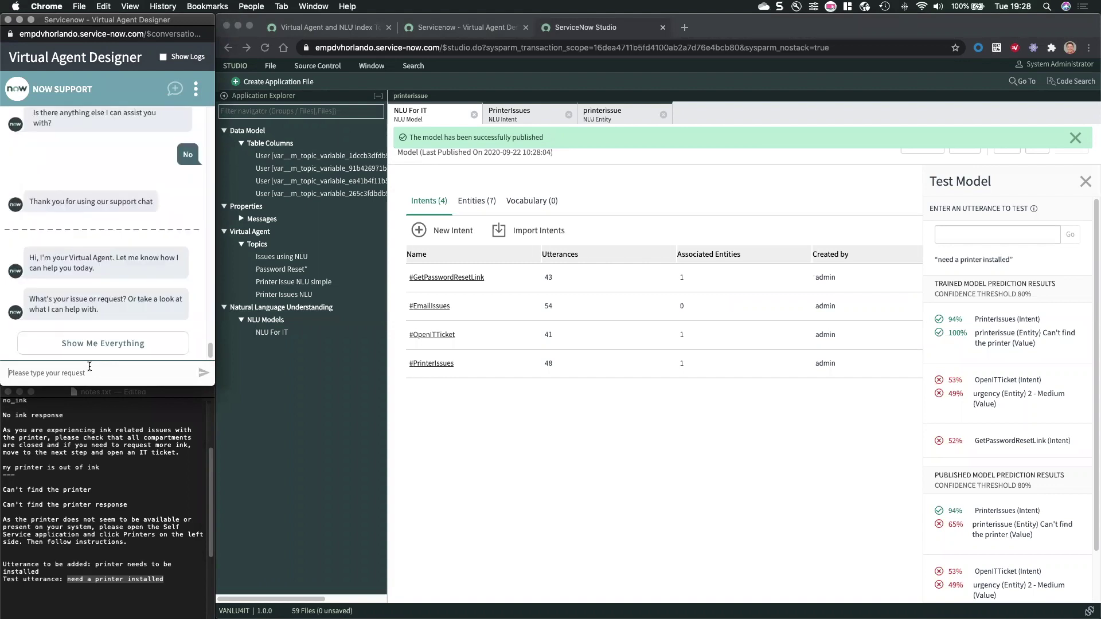
pyautogui.write('need a printer installed')
pyautogui.press('Return')
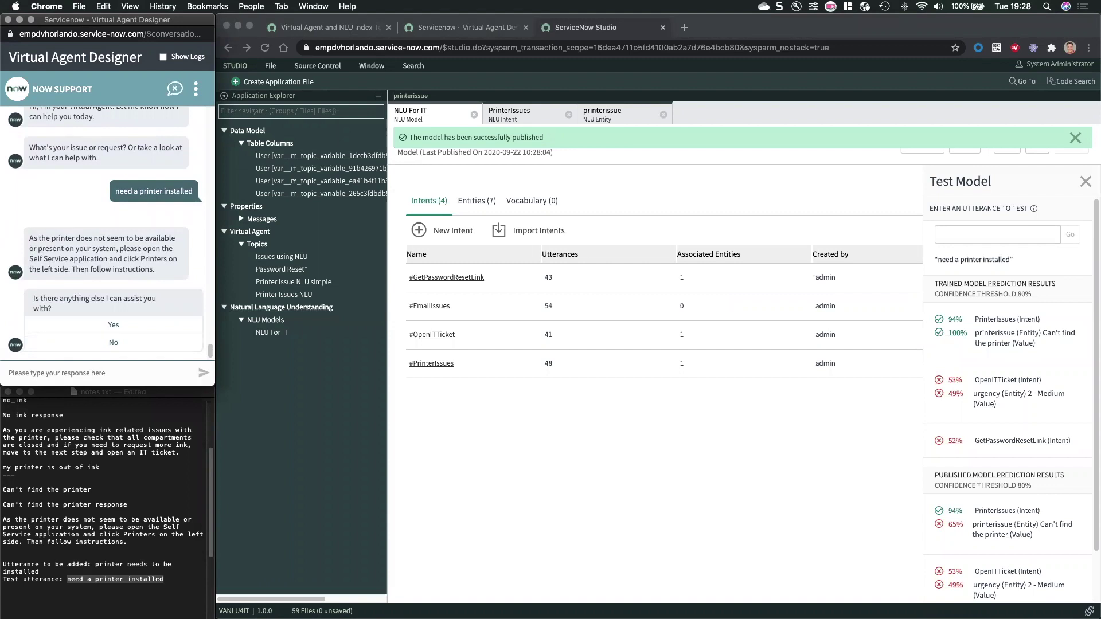
pyautogui.click(1074, 141)
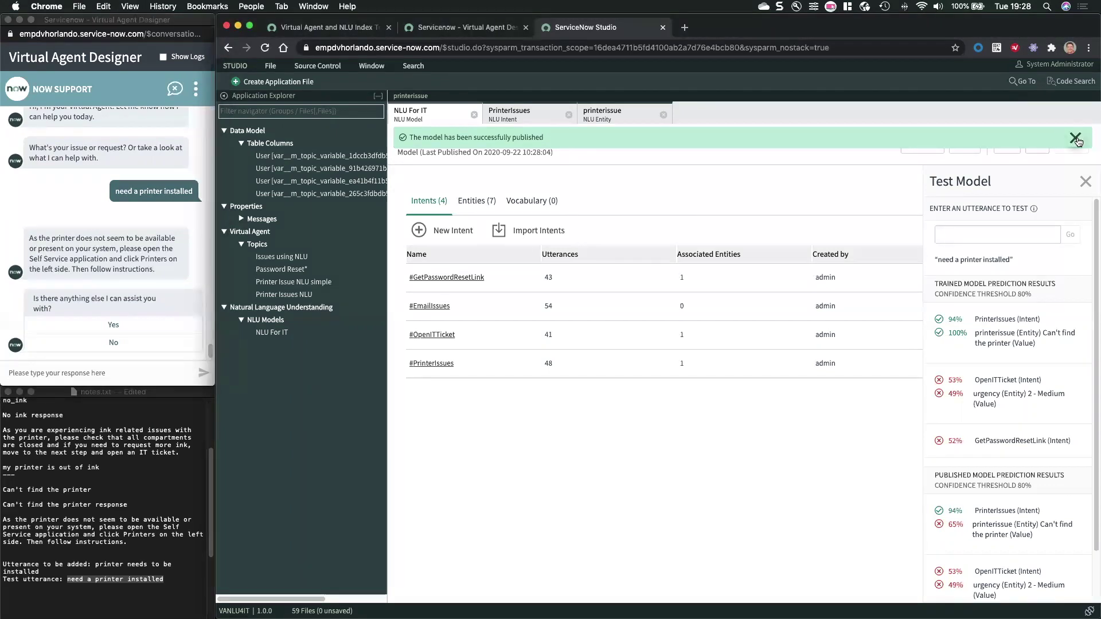
pyautogui.click(1074, 141)
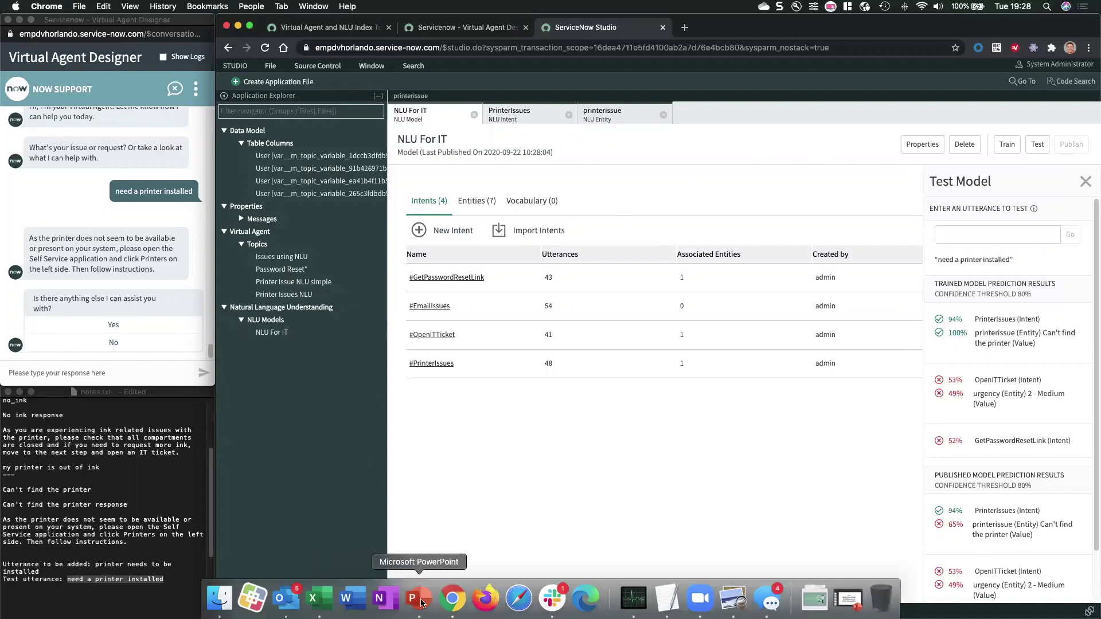
# Bring the PowerPoint presentation back to the front from the Dock.
pyautogui.click(436, 605)
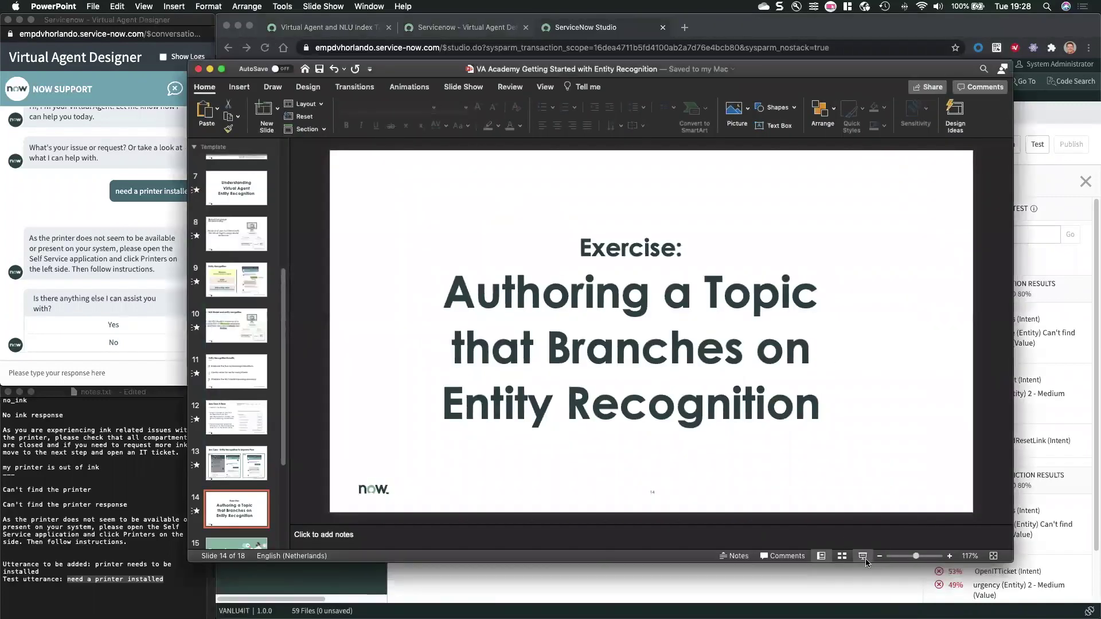